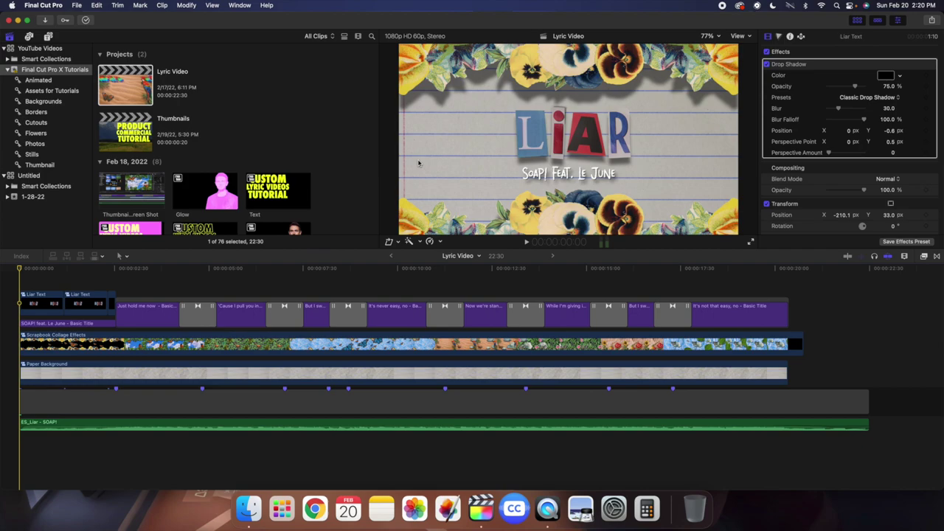
Play back the finished Lyric Video project with its lyric titles over collage backgrounds.
{"action": "key", "text": "space"}
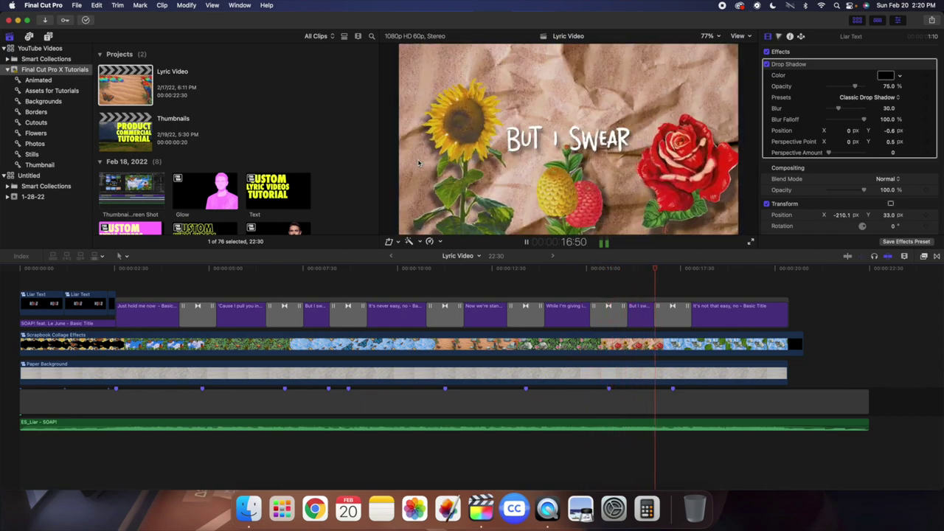
Stop playback on the lyric 'It's not that easy, no' and start a new project.
{"action": "key", "text": "space"}
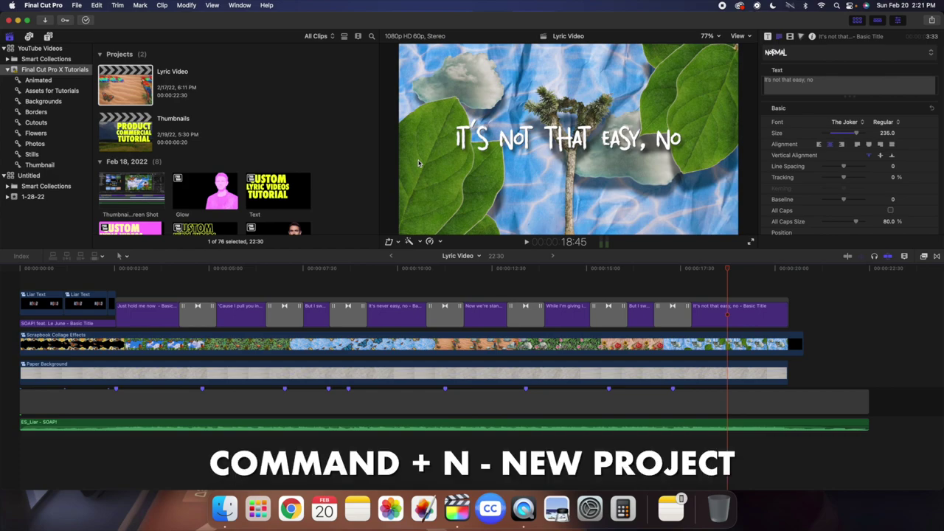
{"action": "key", "text": "super+n"}
Create a 1080p HD, 30p project named 'Lyric Video Example' after the duplicate-name warning.
{"action": "type", "text": "Lyric"}
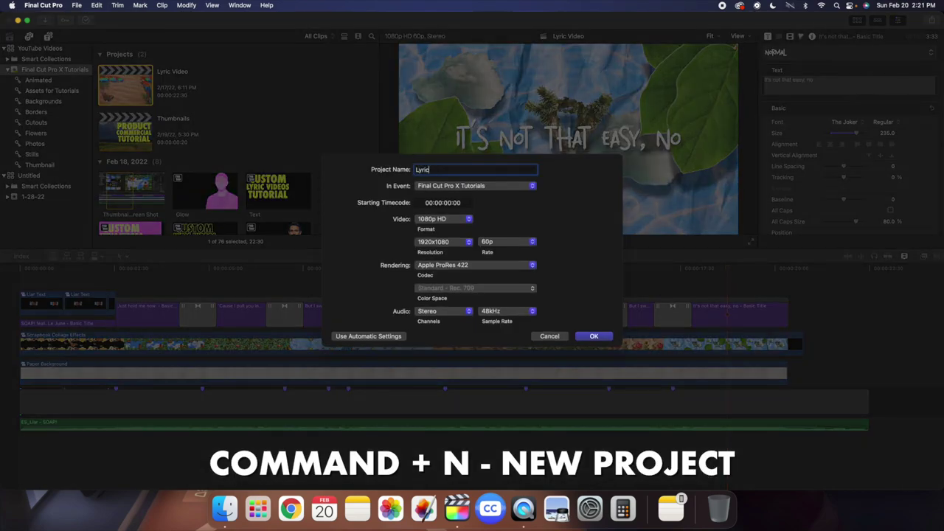
{"action": "type", "text": " Video"}
{"action": "left_click", "coordinate": [491, 243]}
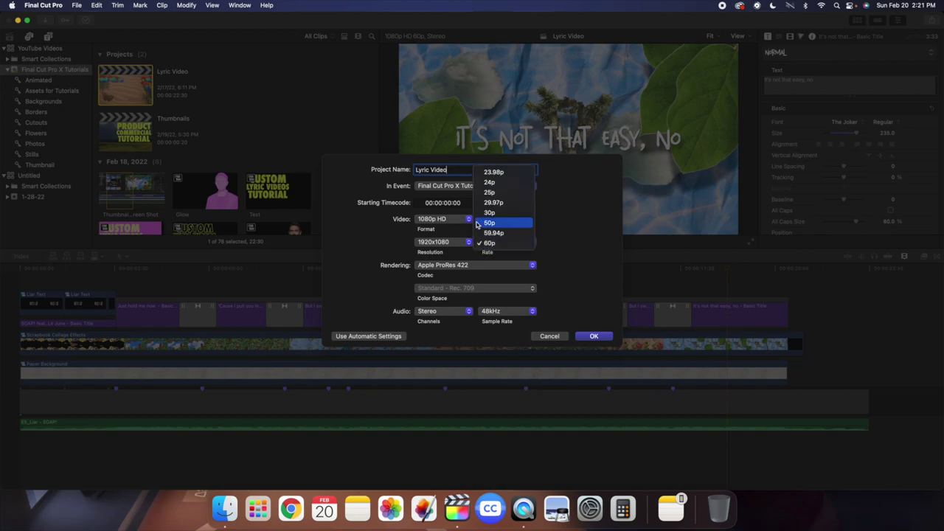
{"action": "left_click", "coordinate": [489, 214]}
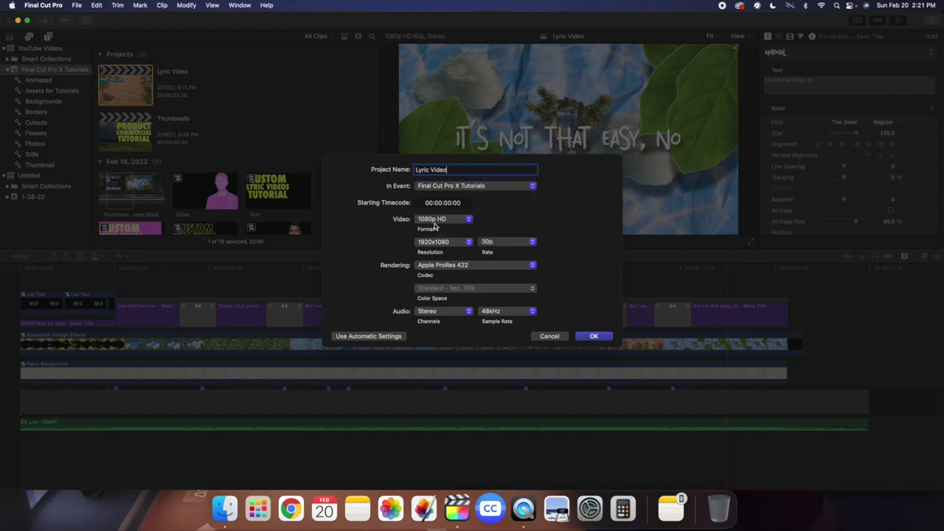
{"action": "left_click", "coordinate": [441, 224]}
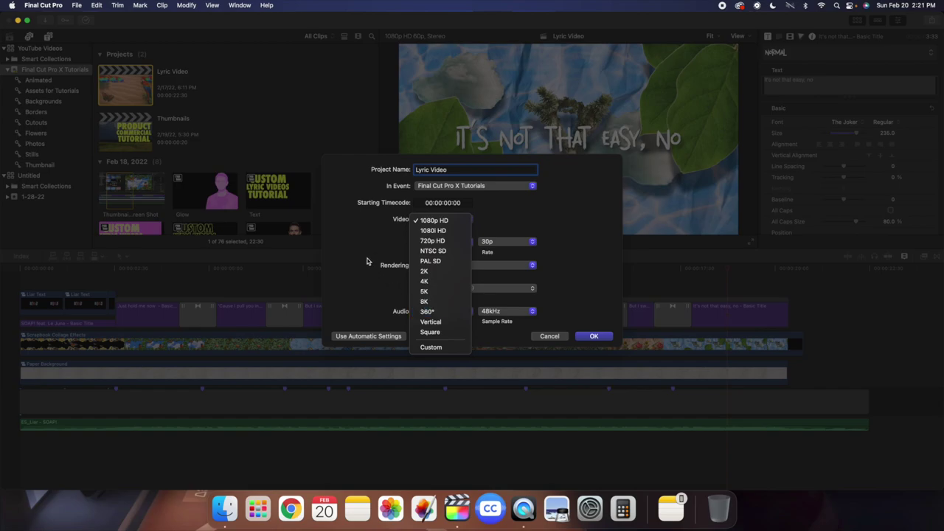
{"action": "left_click", "coordinate": [390, 243]}
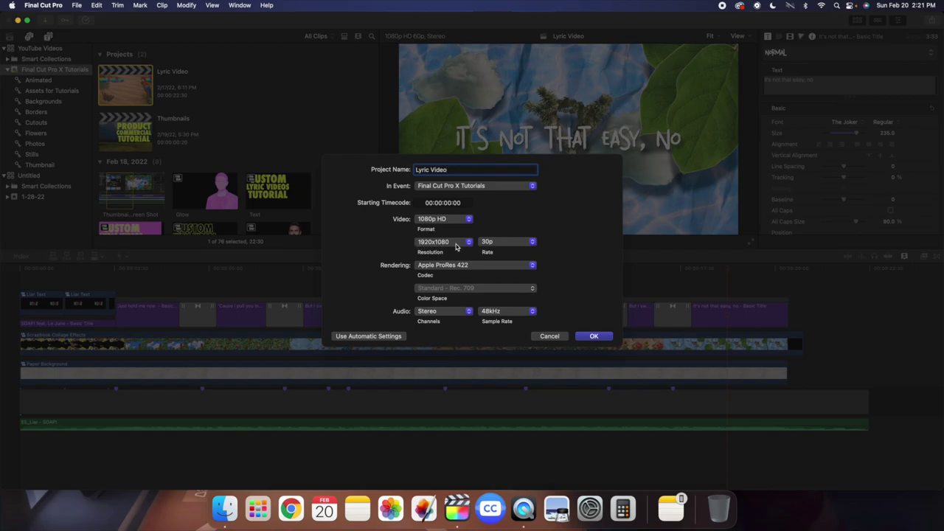
{"action": "left_click", "coordinate": [595, 336]}
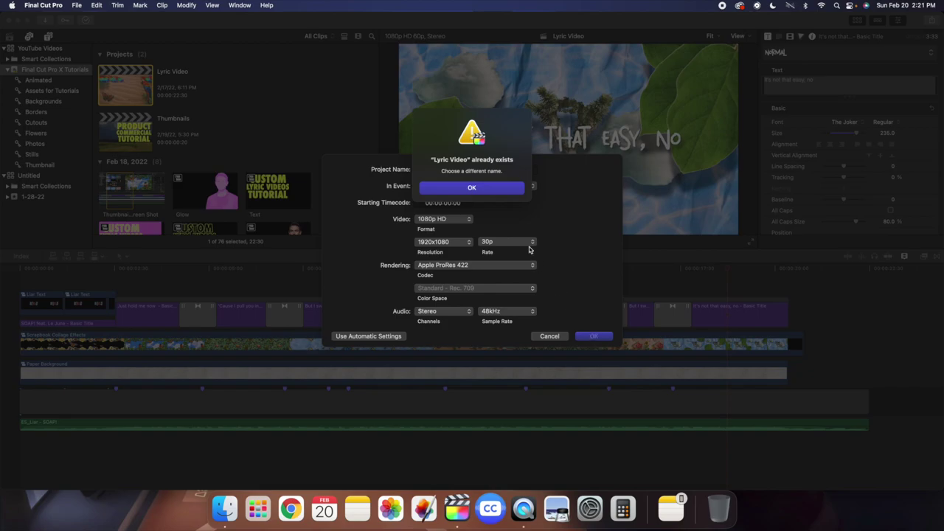
{"action": "left_click", "coordinate": [490, 189]}
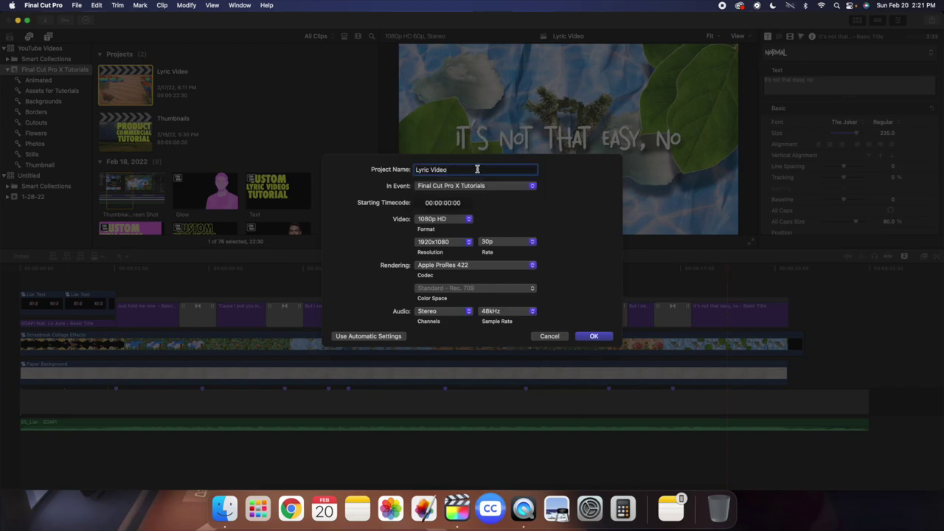
{"action": "type", "text": "Example"}
{"action": "left_click", "coordinate": [594, 337]}
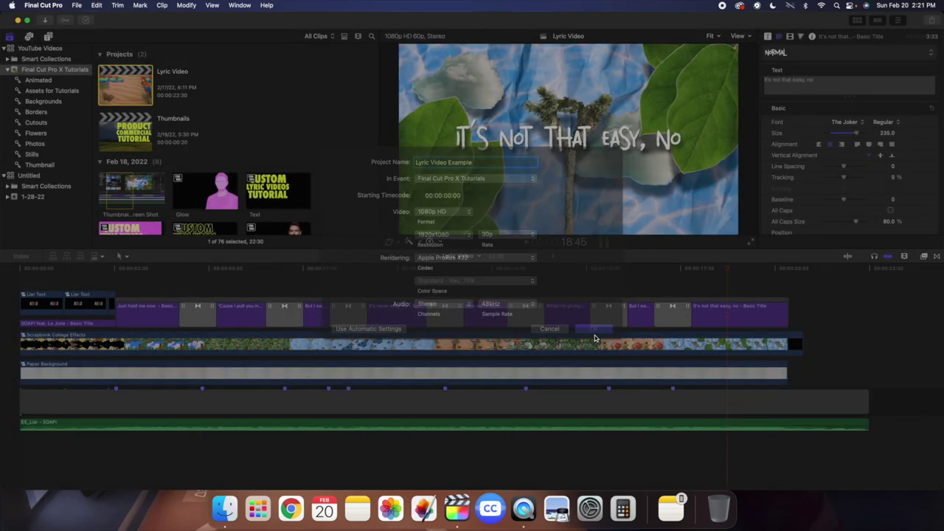
In Lyric Video Example, insert a gap clip, set its duration to 2:00:00, and fit the timeline.
{"action": "left_click", "coordinate": [124, 183]}
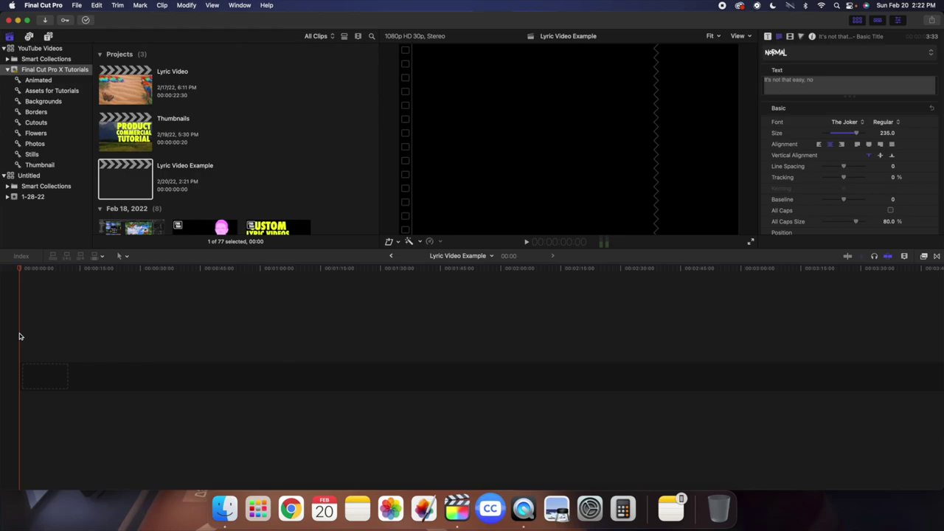
{"action": "key", "text": "alt+w"}
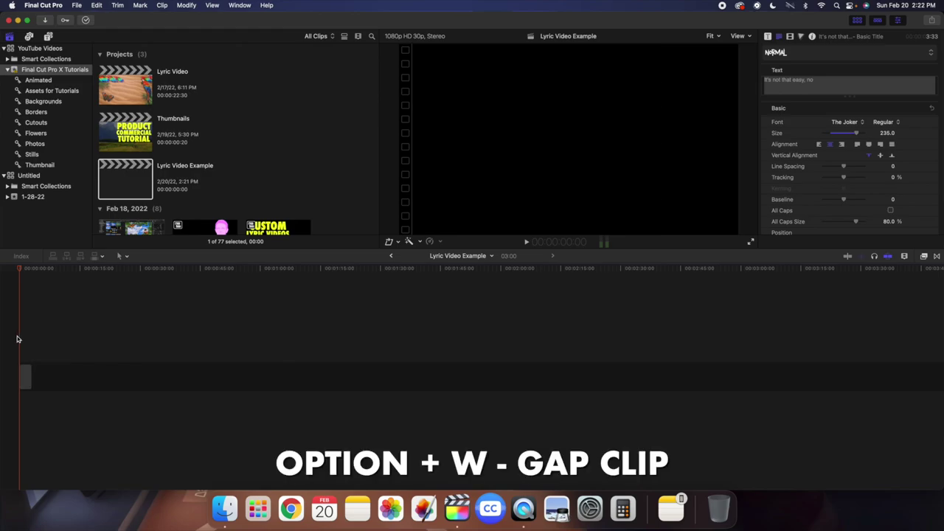
{"action": "left_click", "coordinate": [24, 376]}
{"action": "key", "text": "ctrl+d"}
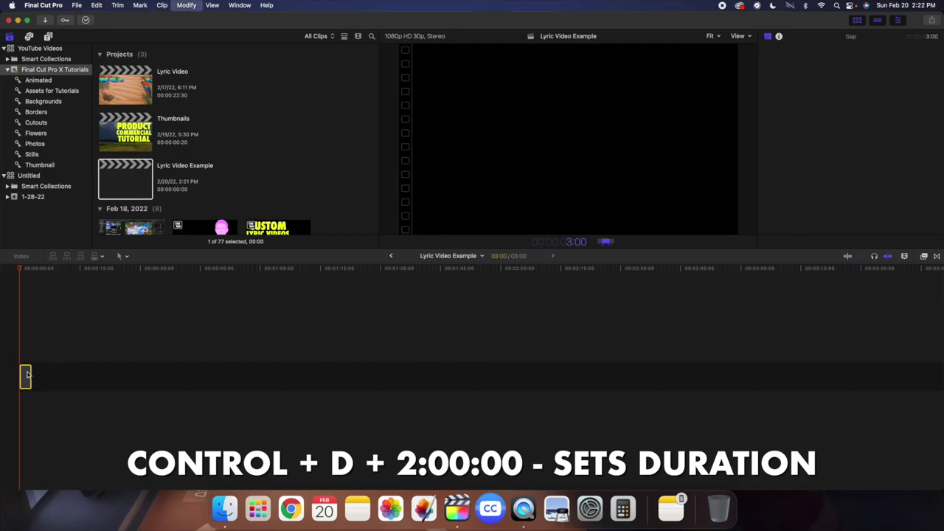
{"action": "type", "text": "2:00:00"}
{"action": "key", "text": "Return"}
{"action": "key", "text": "shift+z"}
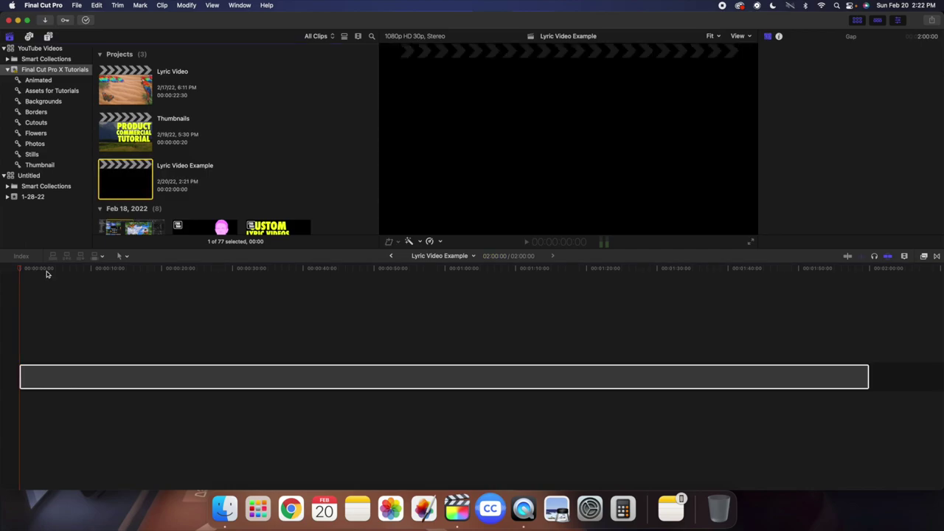
{"action": "left_click", "coordinate": [17, 321]}
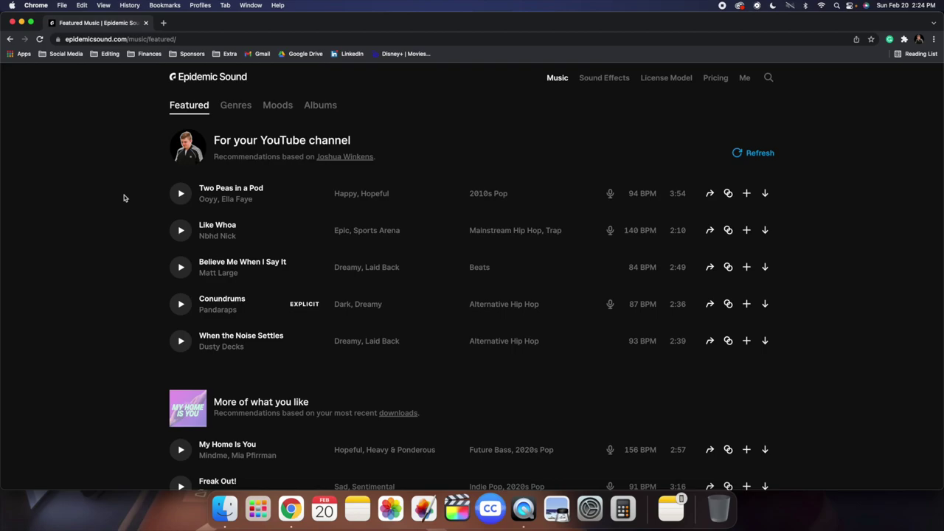
Download the full mix of the track Liar from the Epidemic Sound downloads list.
{"action": "left_click", "coordinate": [745, 79]}
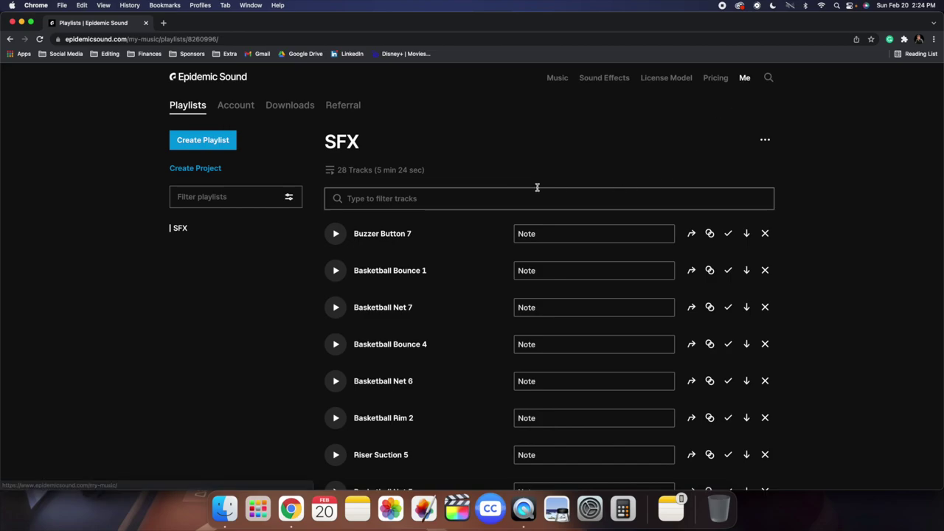
{"action": "left_click", "coordinate": [303, 107]}
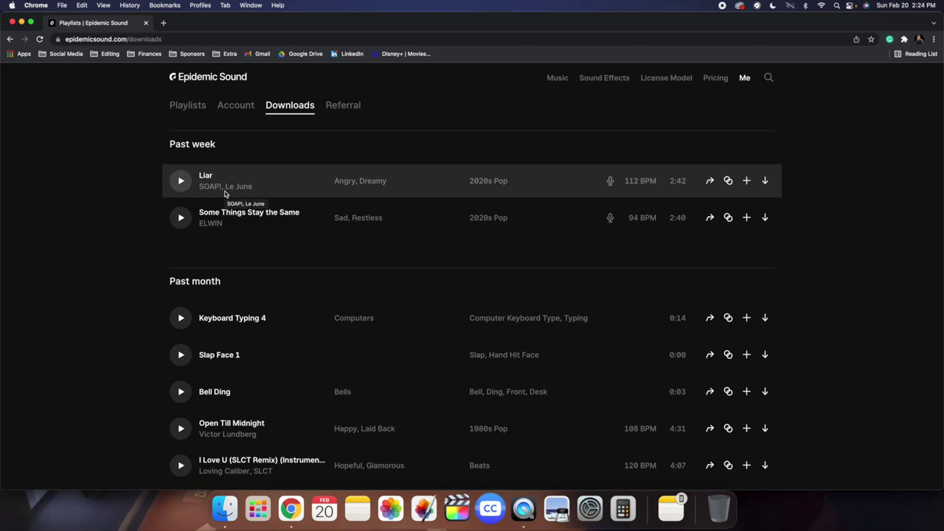
{"action": "left_click", "coordinate": [765, 180]}
{"action": "left_click", "coordinate": [572, 326]}
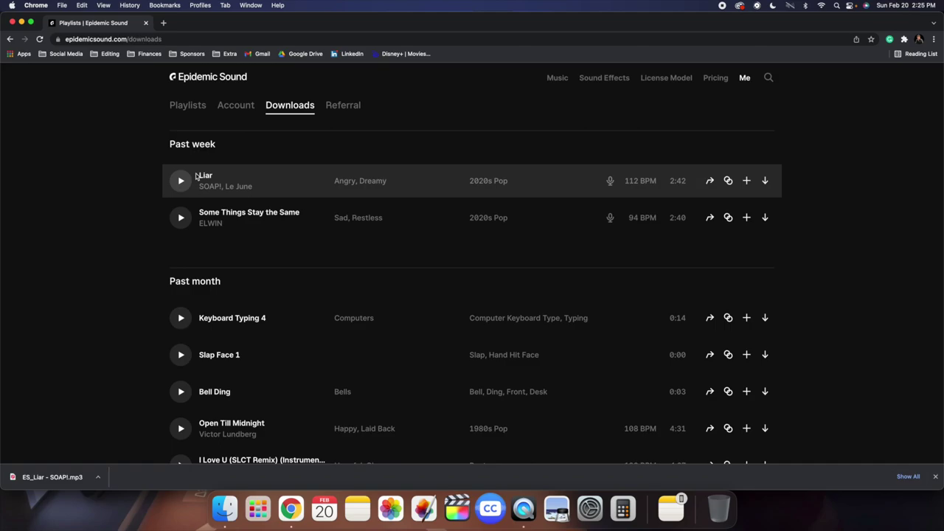
Preview Liar briefly and select its title and artist text in the player to copy.
{"action": "left_click", "coordinate": [225, 186]}
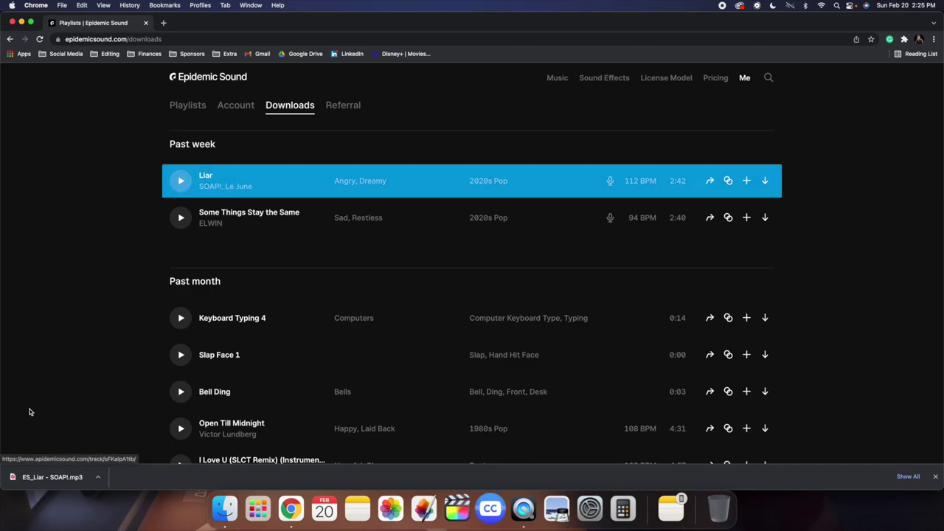
{"action": "left_click", "coordinate": [181, 183]}
{"action": "left_click", "coordinate": [16, 447]}
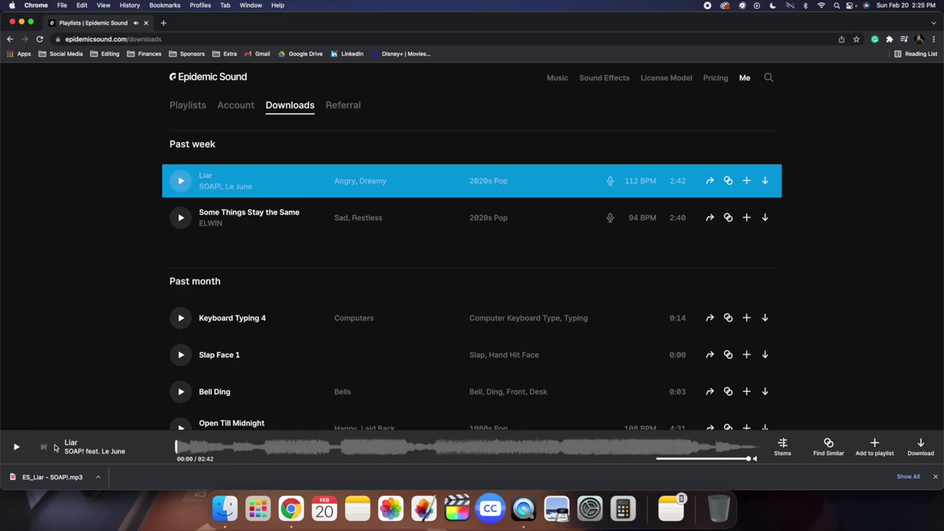
{"action": "left_click_drag", "start_coordinate": [63, 441], "coordinate": [133, 455]}
{"action": "key", "text": "super+c"}
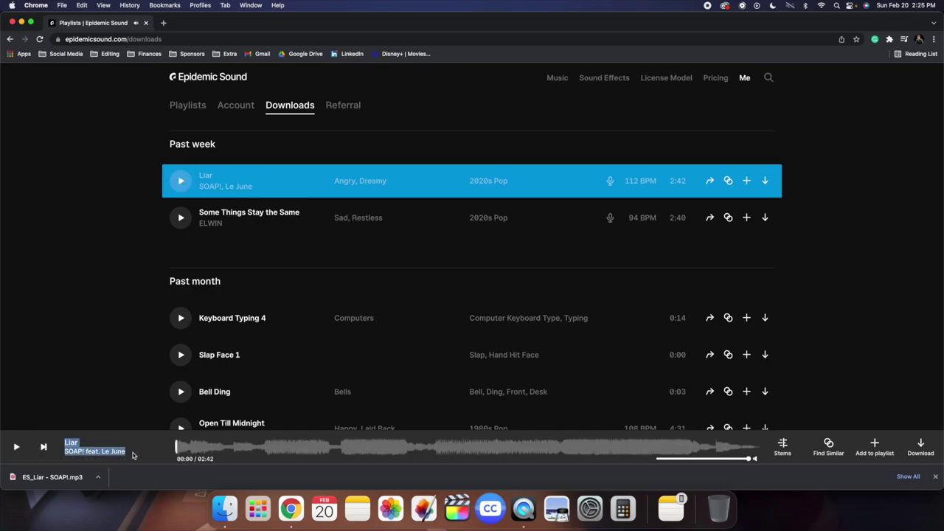
{"action": "left_click", "coordinate": [163, 23]}
Search Google for the copied song title plus 'Lyrics' and open the Genius lyrics page.
{"action": "key", "text": "super+v"}
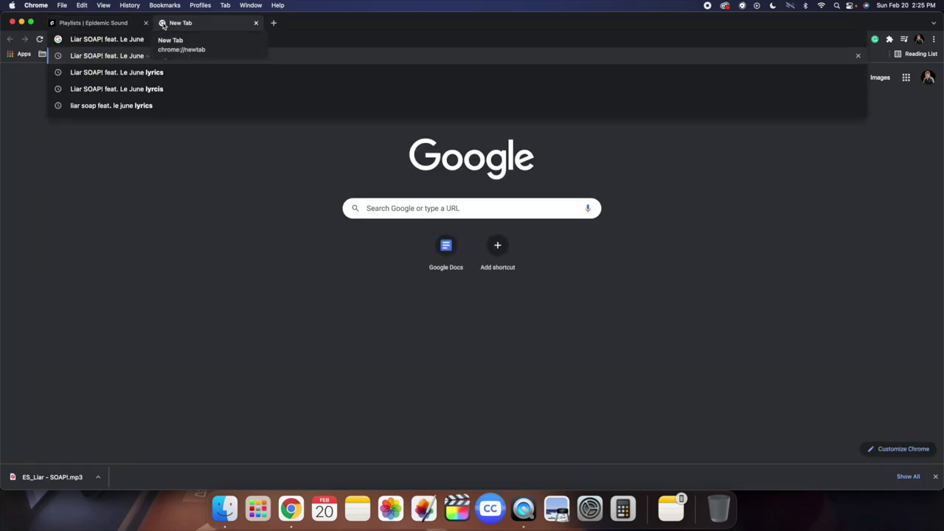
{"action": "type", "text": "Lyrics"}
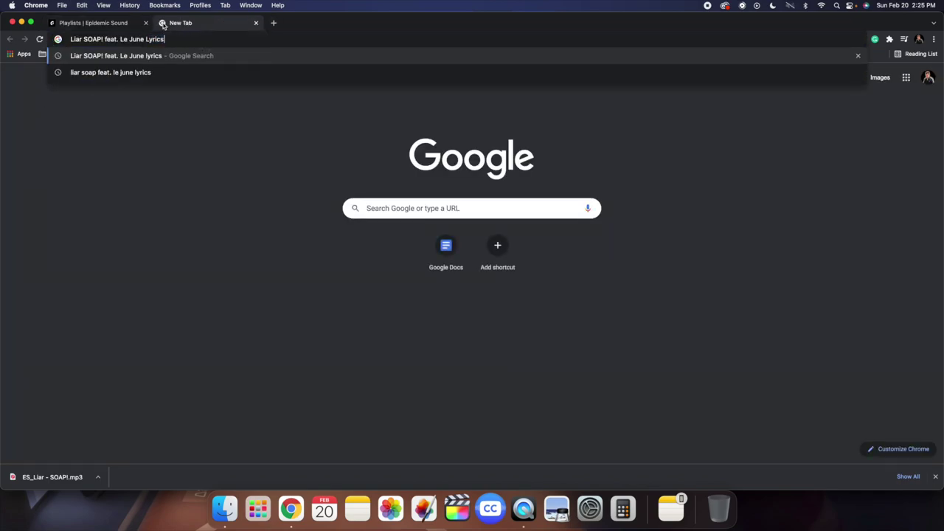
{"action": "key", "text": "Return"}
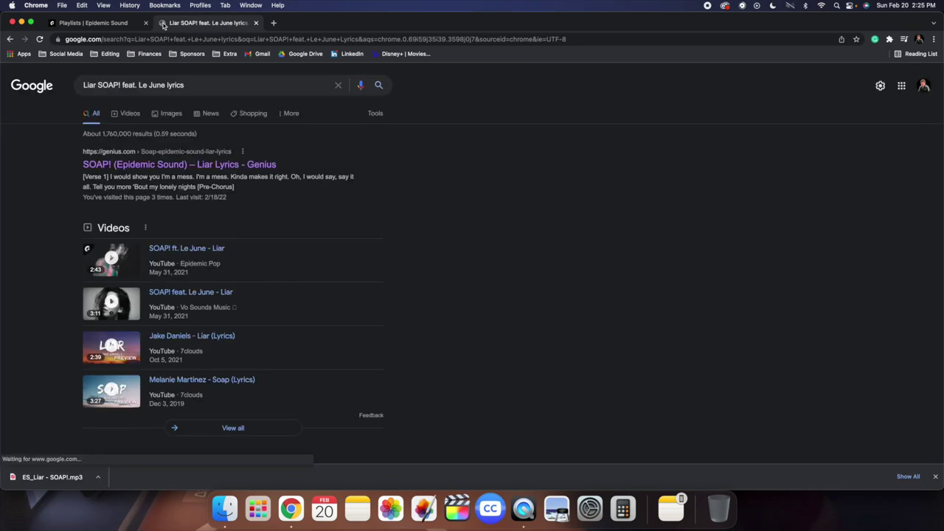
{"action": "left_click", "coordinate": [115, 166]}
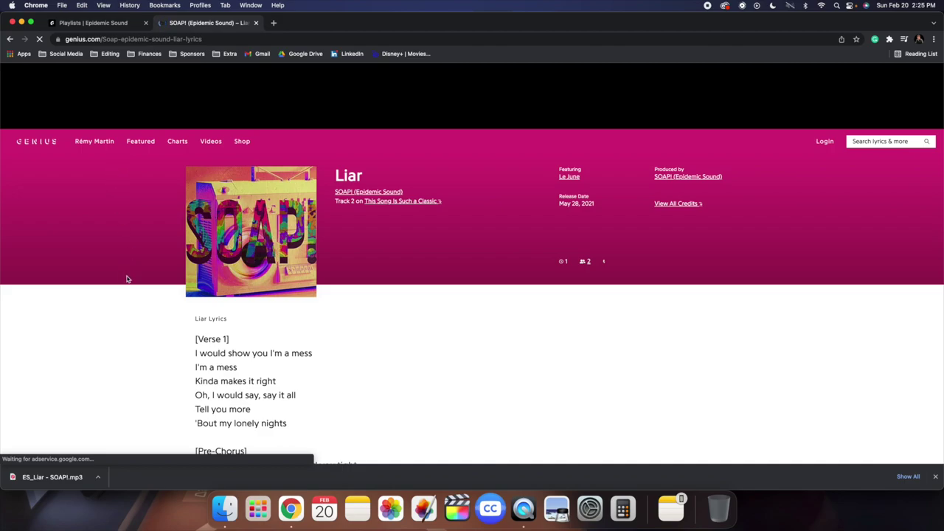
Select the eight Pre-Chorus lyric lines on the Genius page.
{"action": "scroll", "coordinate": [126, 279], "scroll_direction": "down", "scroll_amount": 3}
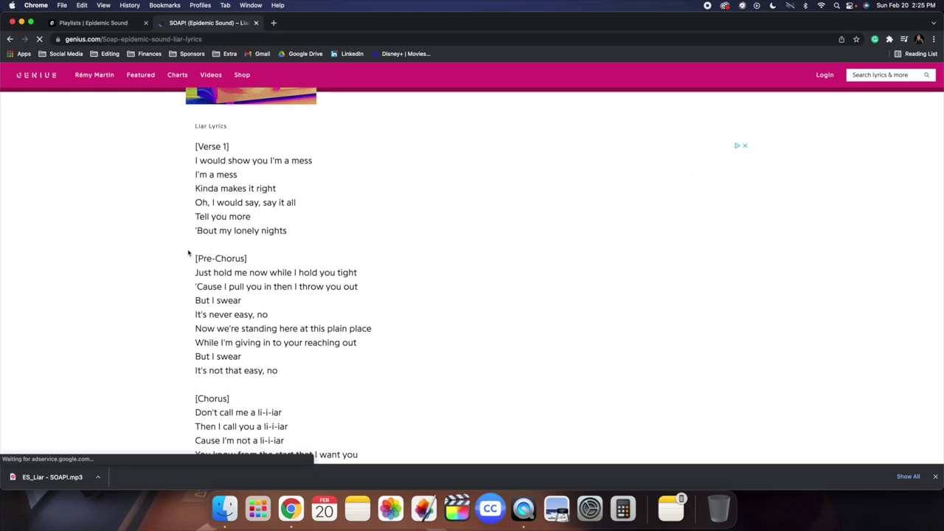
{"action": "left_click_drag", "start_coordinate": [194, 275], "coordinate": [287, 374]}
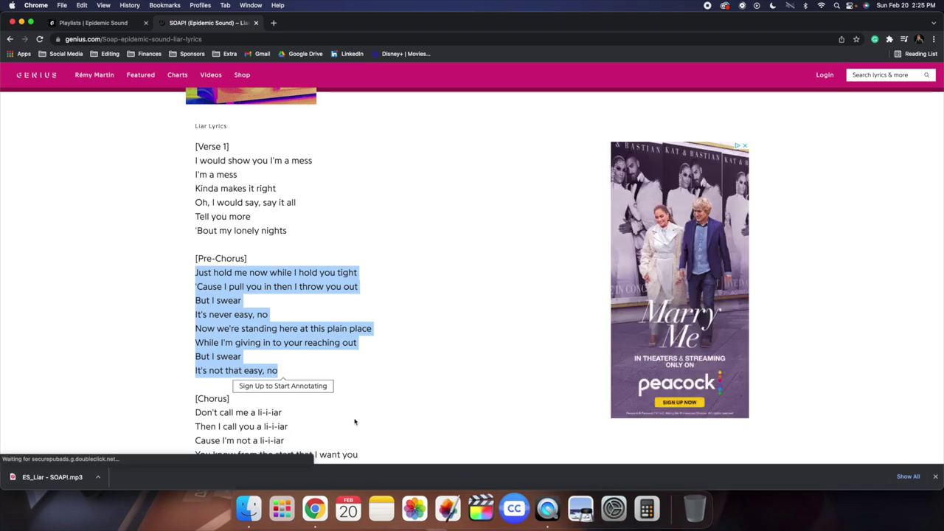
{"action": "left_click", "coordinate": [381, 509]}
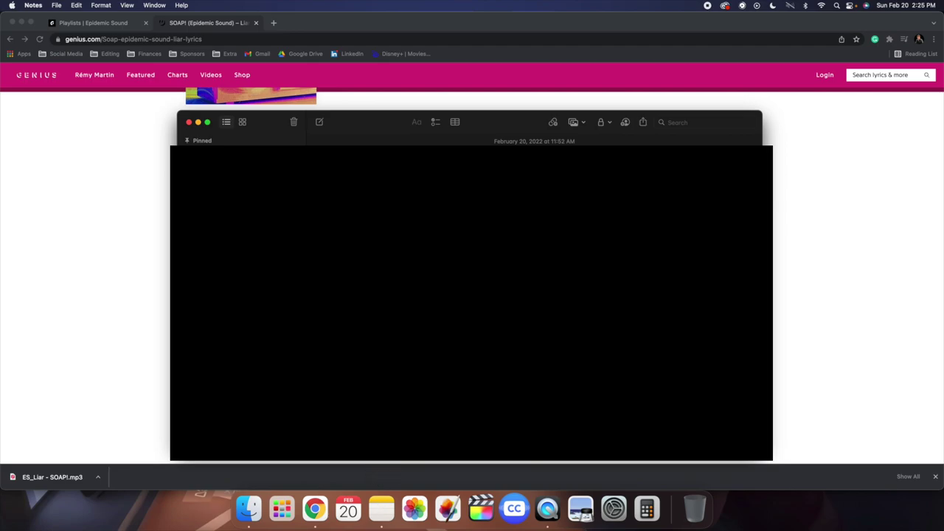
Create a note headed 'Lyrics:' and paste the eight Pre-Chorus lines beneath it.
{"action": "left_click", "coordinate": [318, 123]}
{"action": "type", "text": "Lyric"}
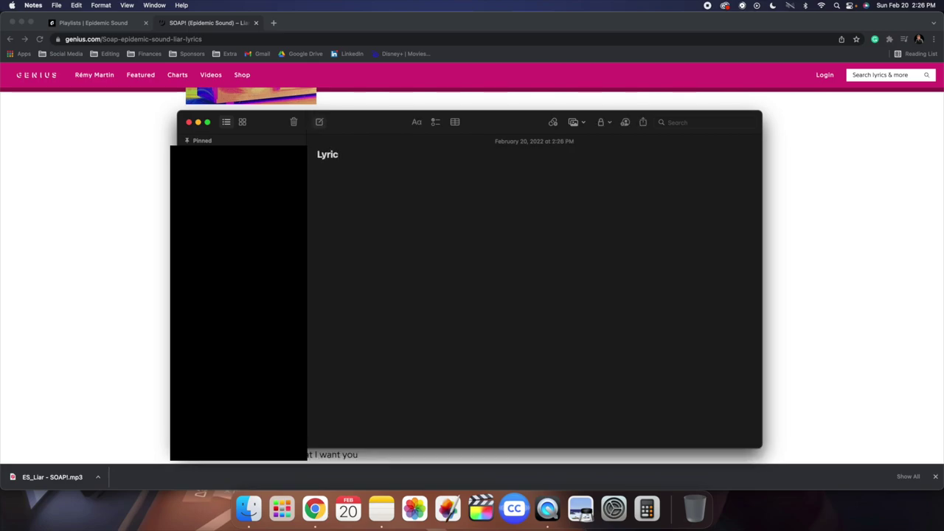
{"action": "type", "text": "s:"}
{"action": "key", "text": "Return"}
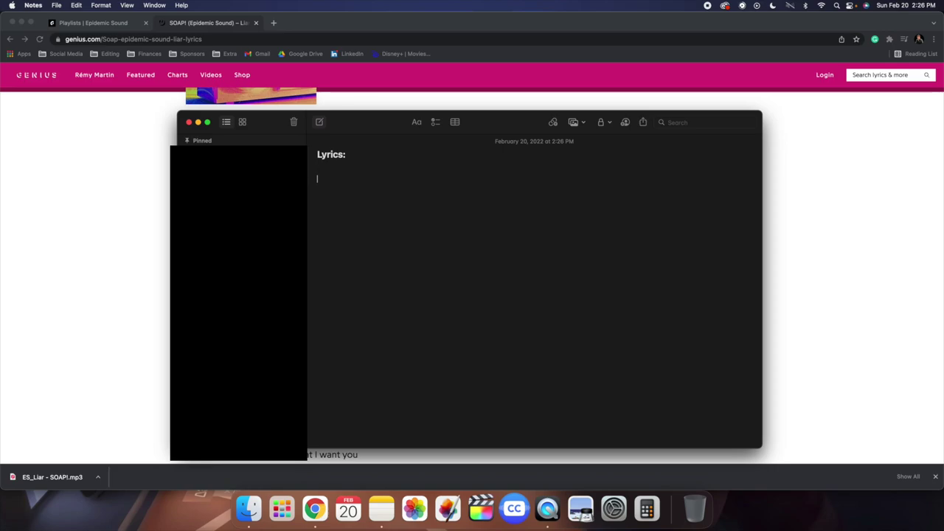
{"action": "key", "text": "super+v"}
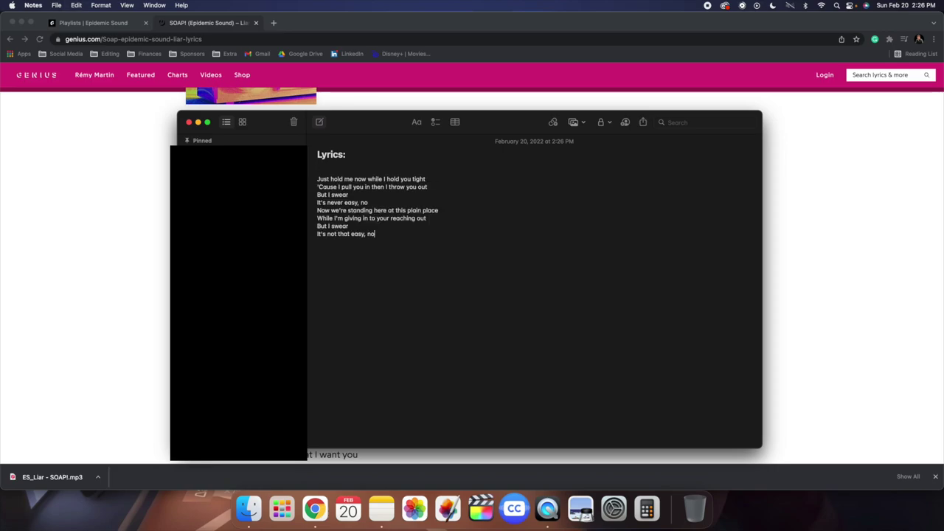
Hide Chrome so the lyrics note sits over the desktop.
{"action": "key", "text": "super+Tab"}
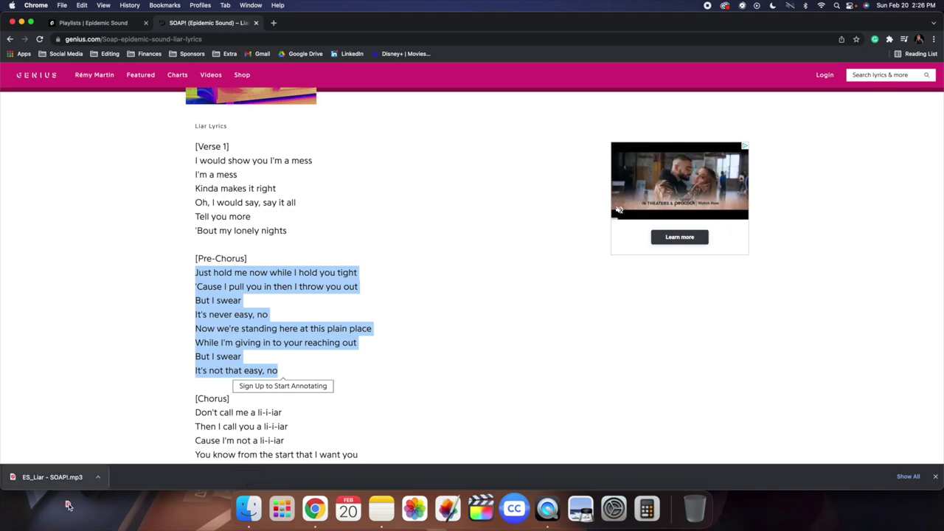
{"action": "right_click", "coordinate": [318, 505]}
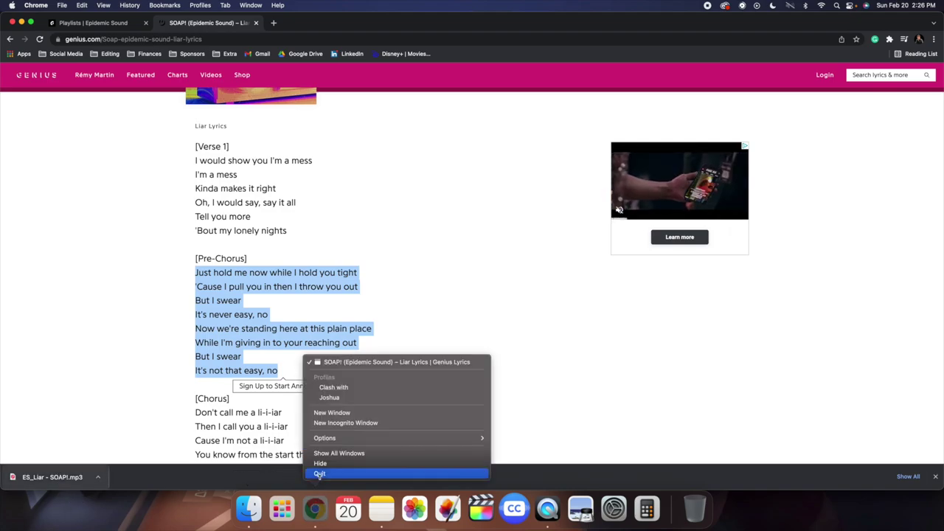
{"action": "left_click", "coordinate": [319, 468]}
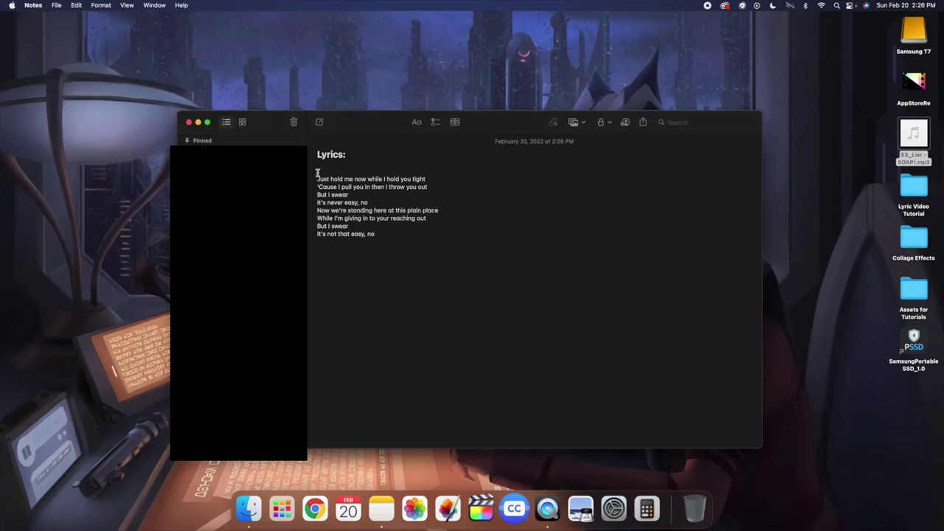
Close the Notes window and return to Final Cut Pro's Lyric Video Example project.
{"action": "left_click", "coordinate": [188, 123]}
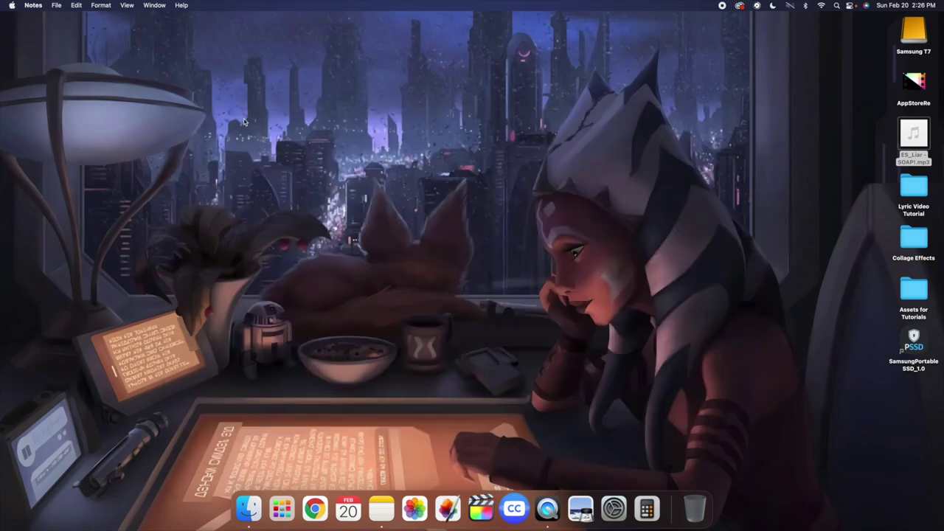
{"action": "left_click", "coordinate": [933, 149]}
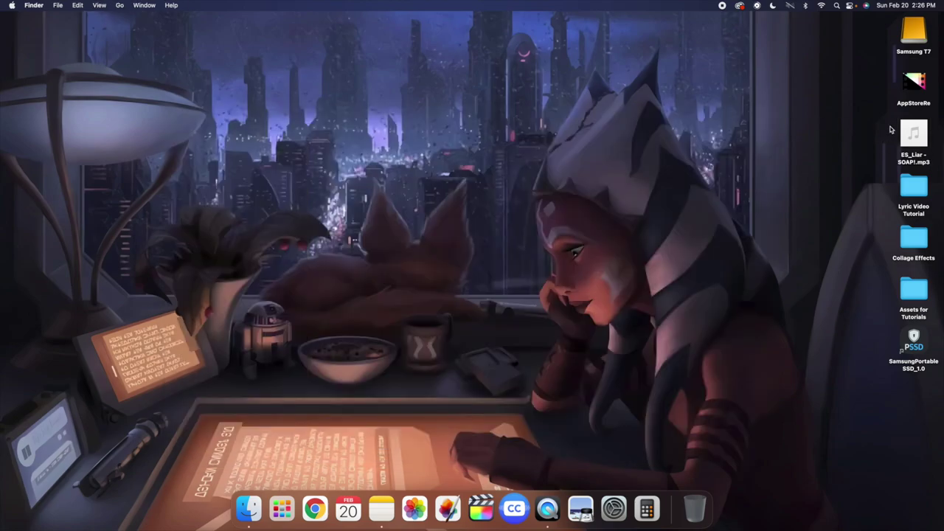
{"action": "left_click", "coordinate": [481, 508]}
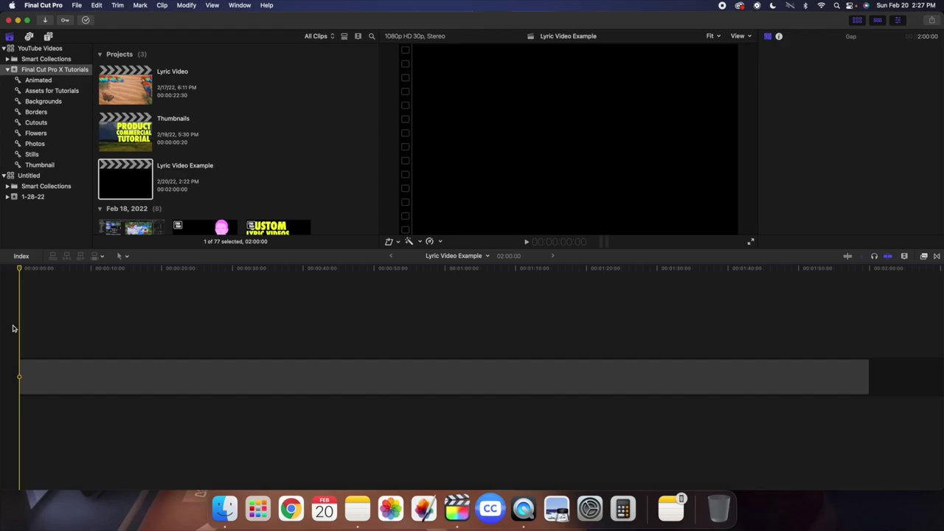
Import the ES_Liar - SOAP!.mp3 file from the Desktop into the library.
{"action": "key", "text": "super+i"}
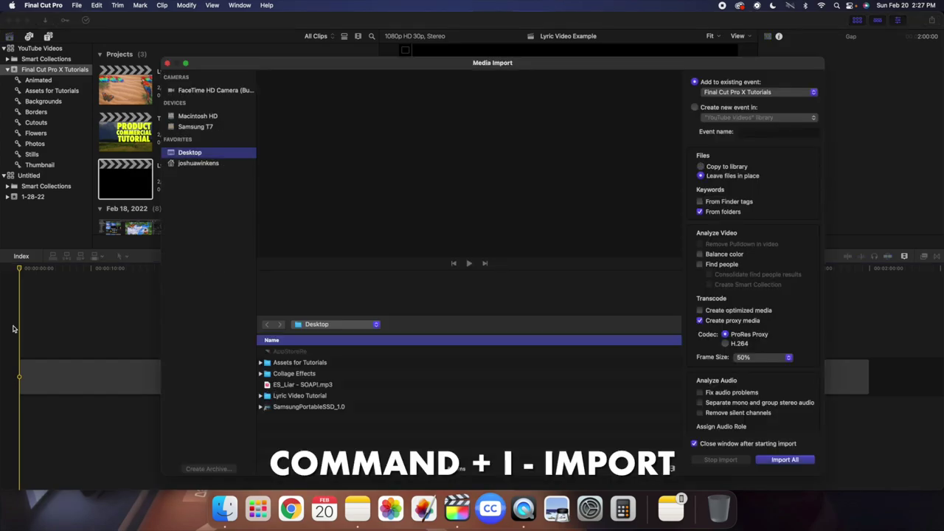
{"action": "left_click", "coordinate": [302, 385]}
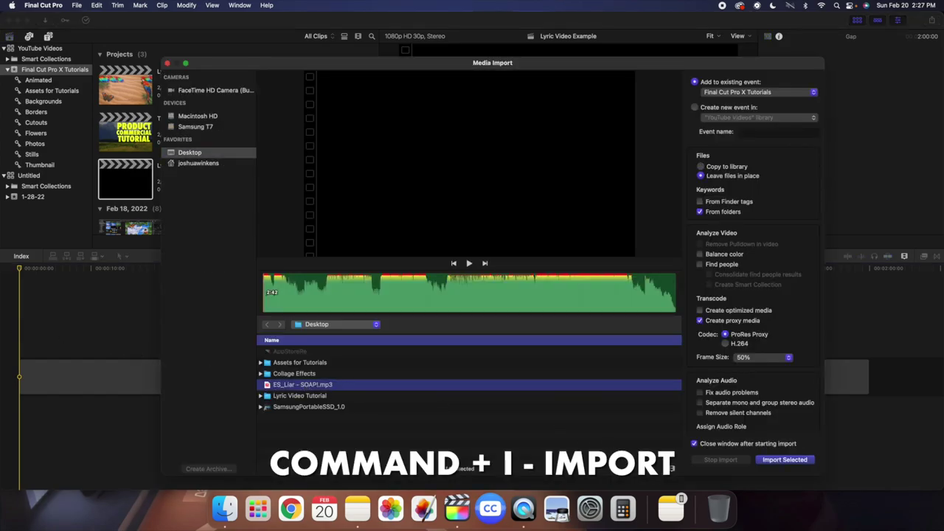
{"action": "left_click", "coordinate": [784, 460]}
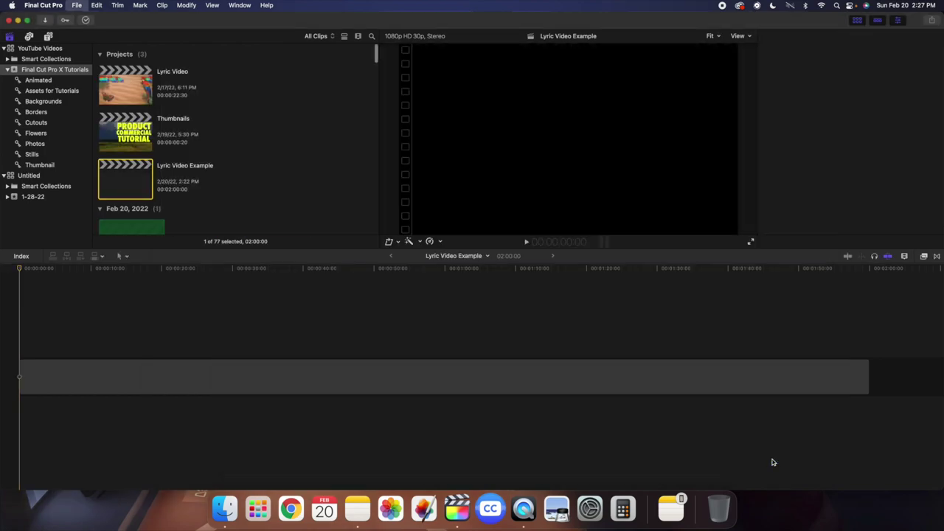
Connect the ES_Liar song beneath the gap clip from the project start, adjusting the timeline zoom.
{"action": "scroll", "coordinate": [219, 204], "scroll_direction": "down", "scroll_amount": 2}
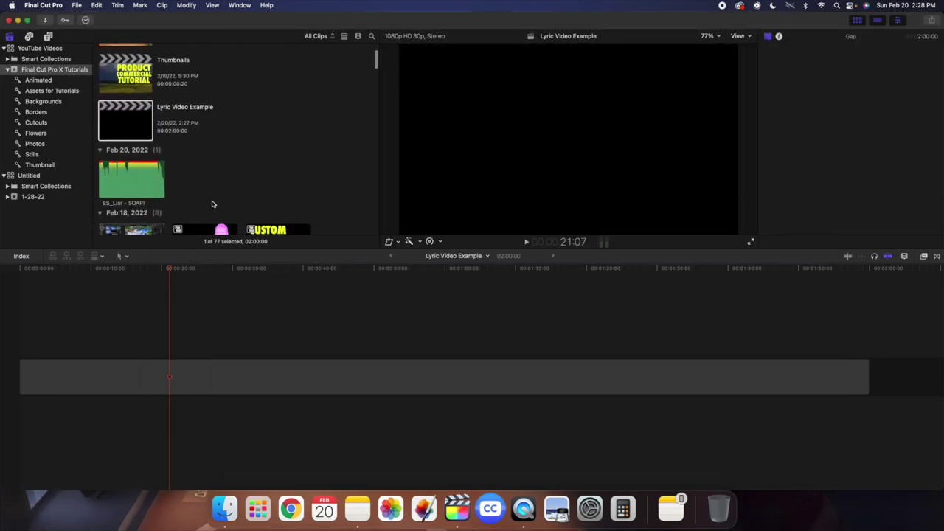
{"action": "left_click", "coordinate": [134, 184]}
{"action": "left_click_drag", "start_coordinate": [134, 185], "coordinate": [18, 410]}
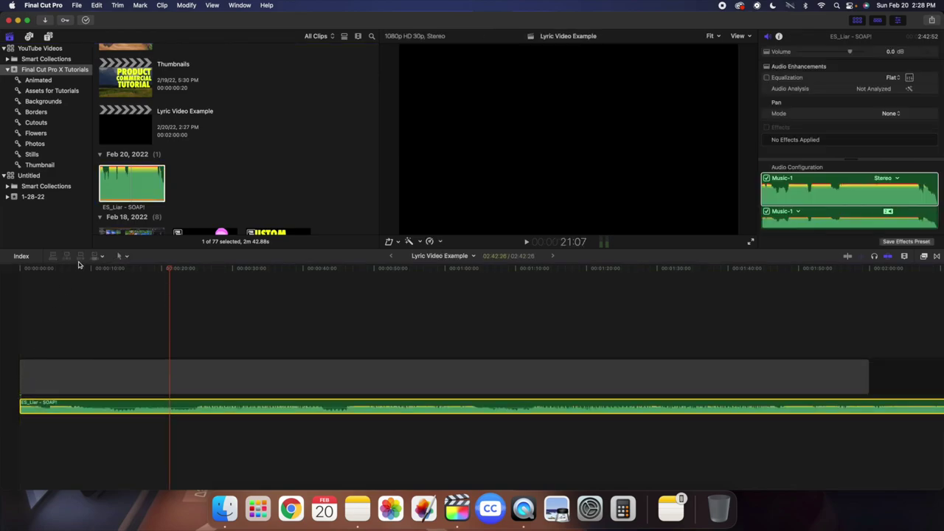
{"action": "key", "text": "super+minus"}
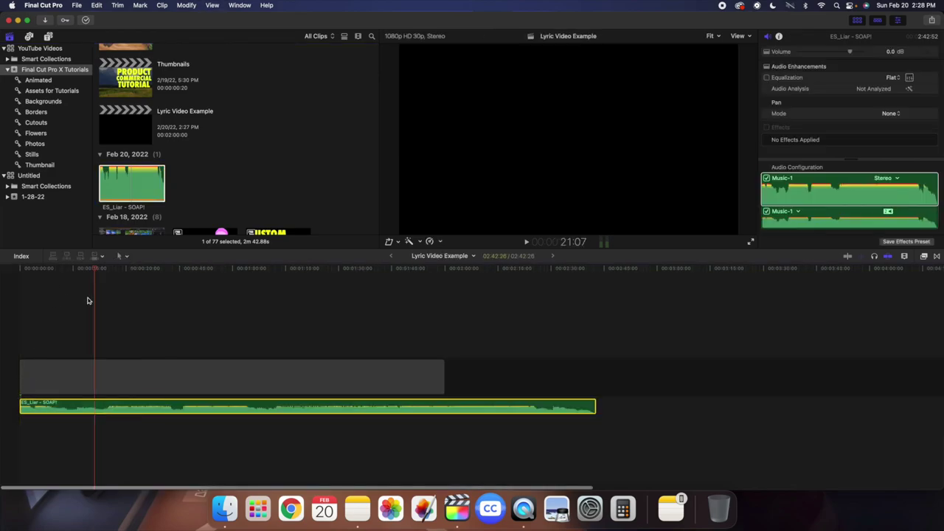
{"action": "key", "text": "XF86AudioRaiseVolume"}
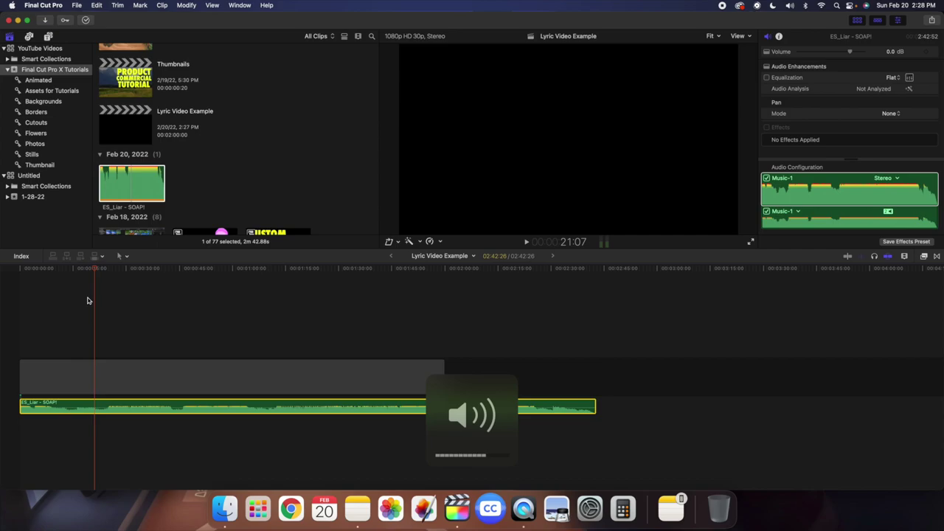
{"action": "key", "text": "super+equal"}
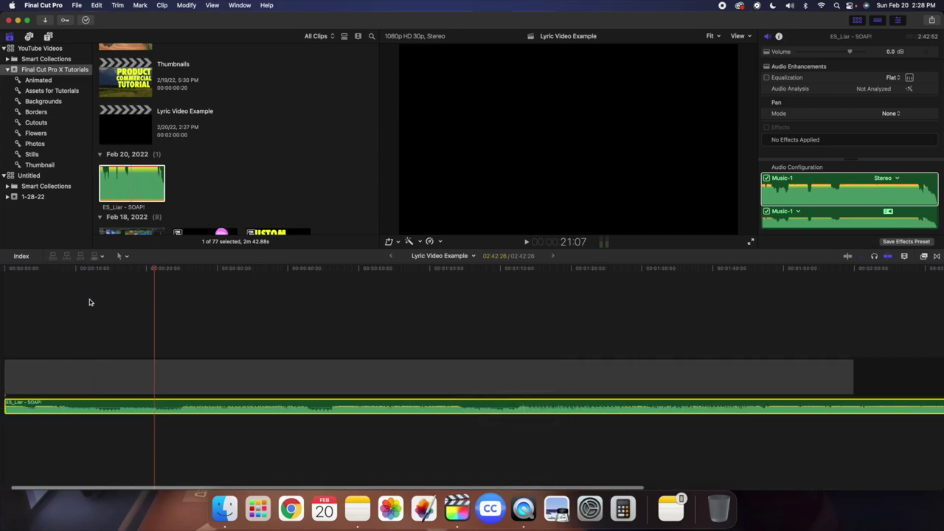
{"action": "scroll", "coordinate": [89, 302], "scroll_direction": "left", "scroll_amount": 2}
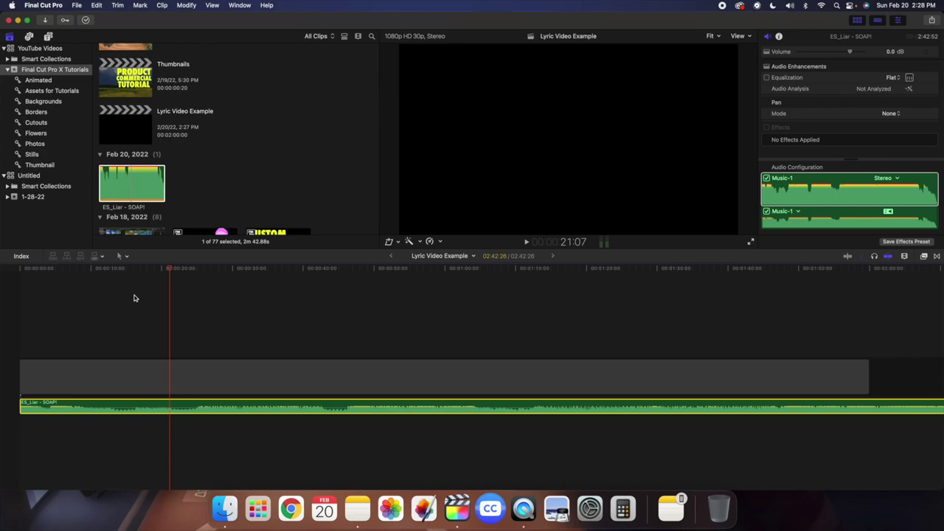
{"action": "scroll", "coordinate": [136, 299], "scroll_direction": "up", "scroll_amount": 2}
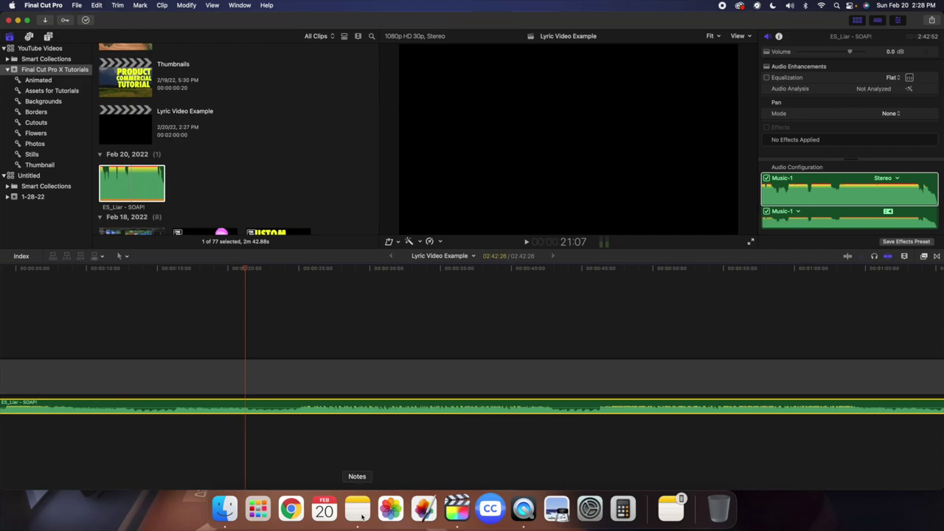
{"action": "left_click", "coordinate": [357, 508]}
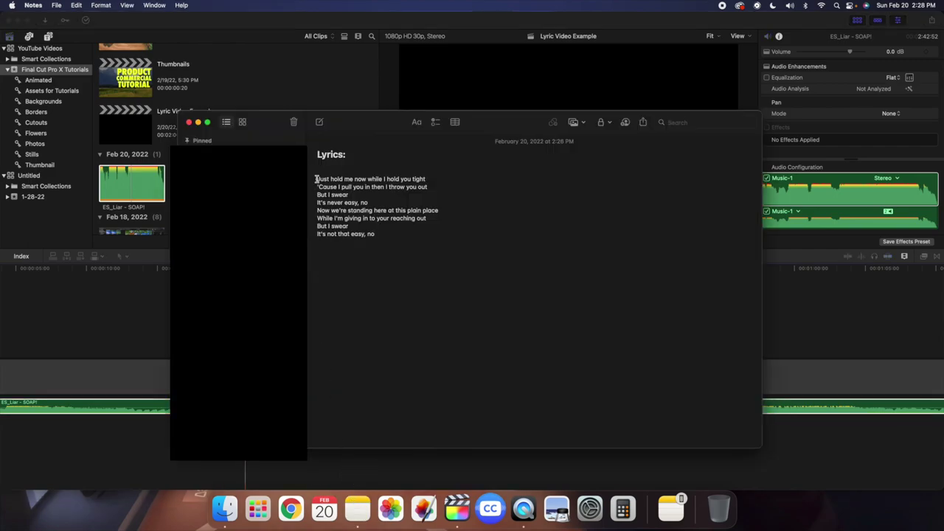
{"action": "left_click_drag", "start_coordinate": [316, 179], "coordinate": [427, 179]}
{"action": "left_click", "coordinate": [137, 300]}
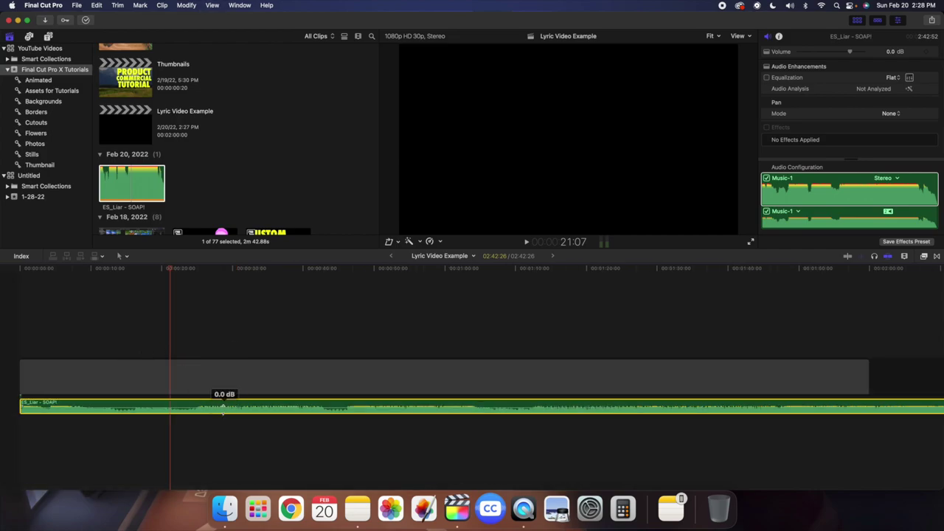
Play the song around 20 seconds, zooming in, to find where the vocals begin.
{"action": "left_click", "coordinate": [164, 341]}
{"action": "left_click", "coordinate": [164, 342]}
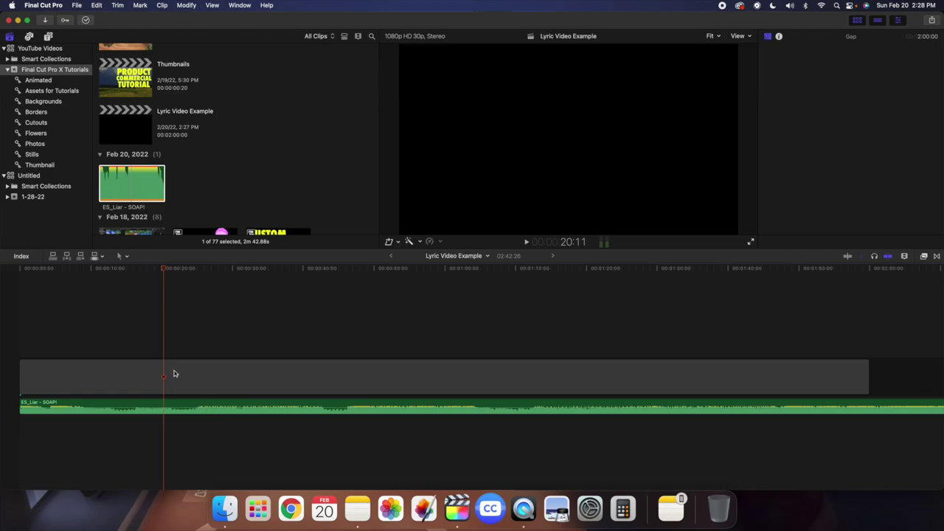
{"action": "key", "text": "space"}
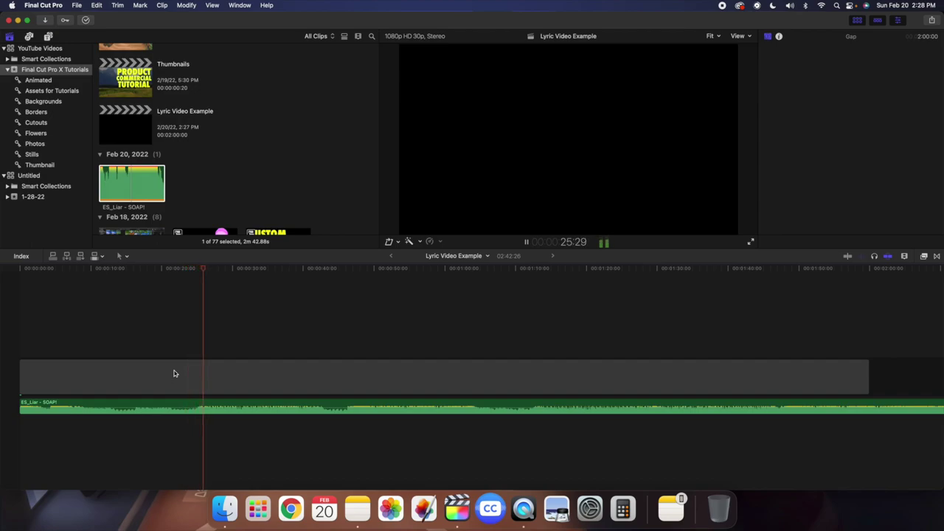
{"action": "key", "text": "space"}
{"action": "key", "text": "super+equal"}
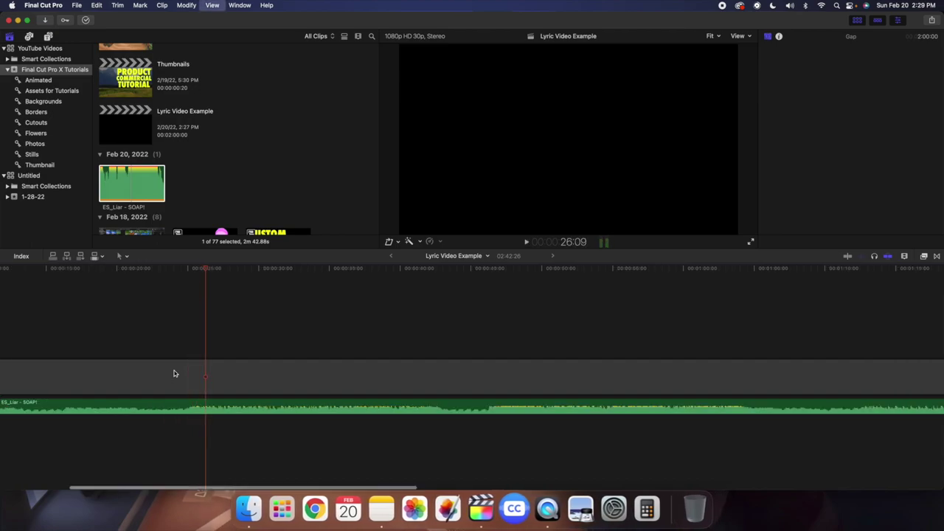
{"action": "scroll", "coordinate": [174, 374], "scroll_direction": "left", "scroll_amount": 5}
{"action": "left_click", "coordinate": [293, 346]}
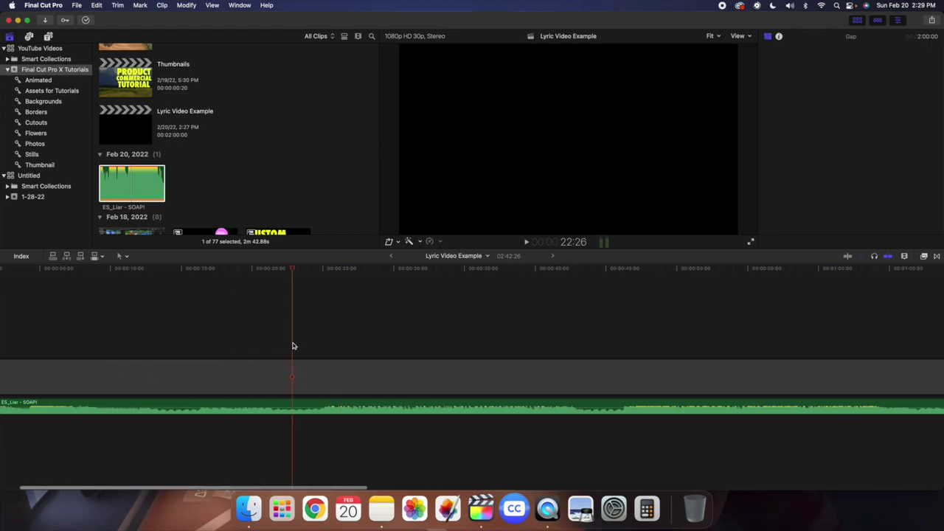
{"action": "key", "text": "super+equal"}
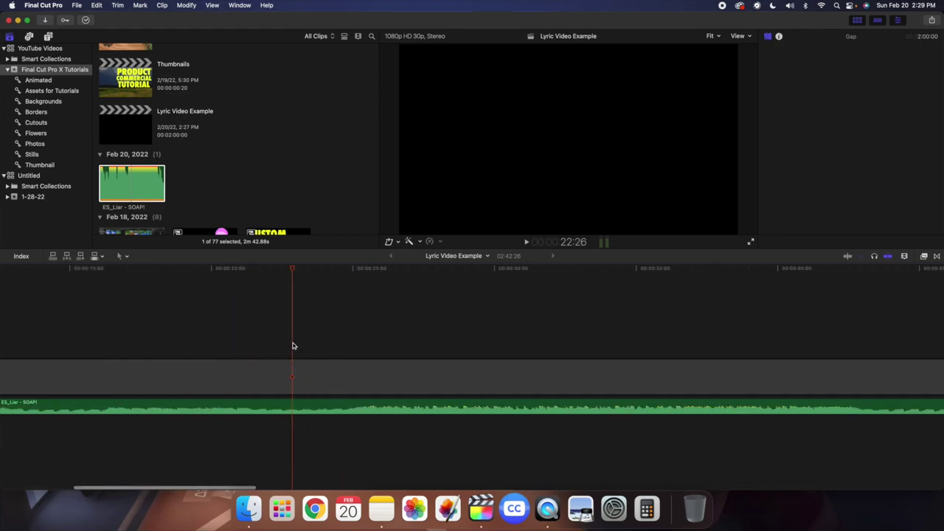
{"action": "left_click", "coordinate": [229, 349]}
{"action": "key", "text": "space"}
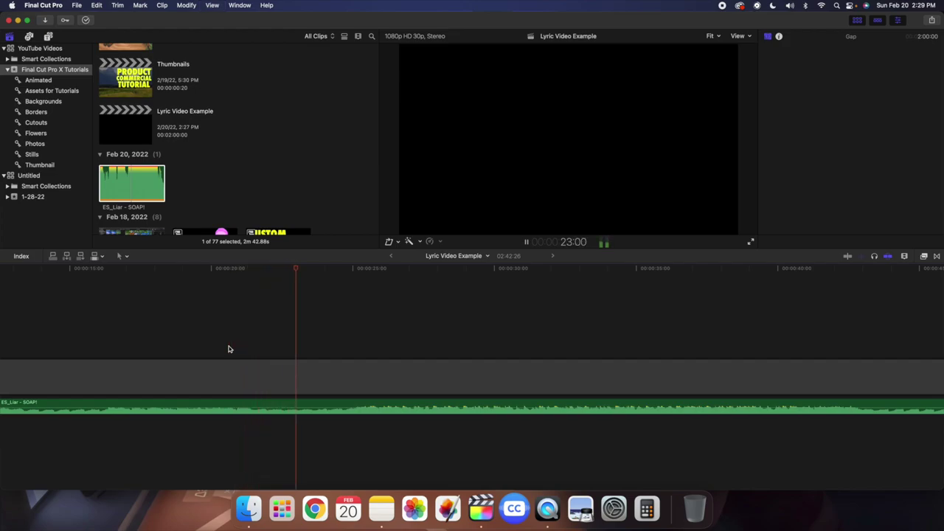
{"action": "key", "text": "space"}
Trim the song's first 23 seconds, slide it to 0, and end gap and song at 21:18.
{"action": "left_click", "coordinate": [311, 405]}
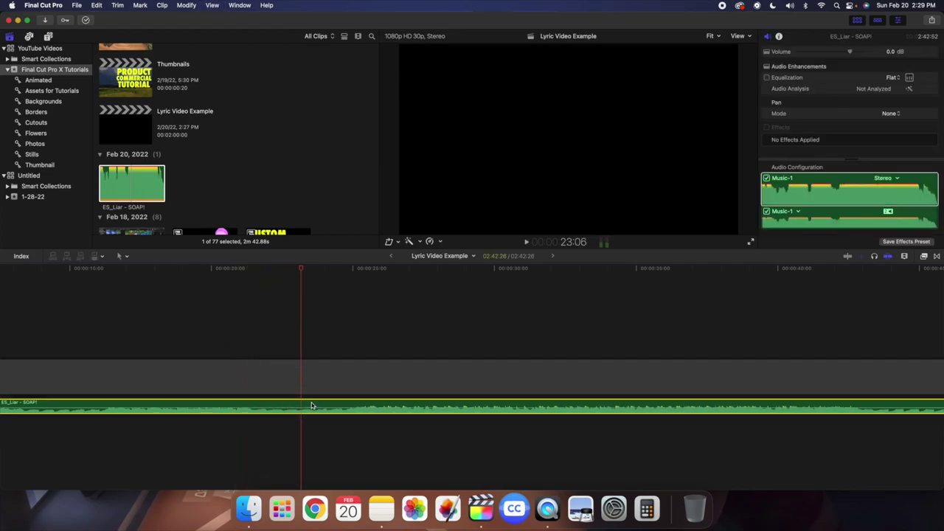
{"action": "key", "text": "alt+bracketleft"}
{"action": "key", "text": "super+minus"}
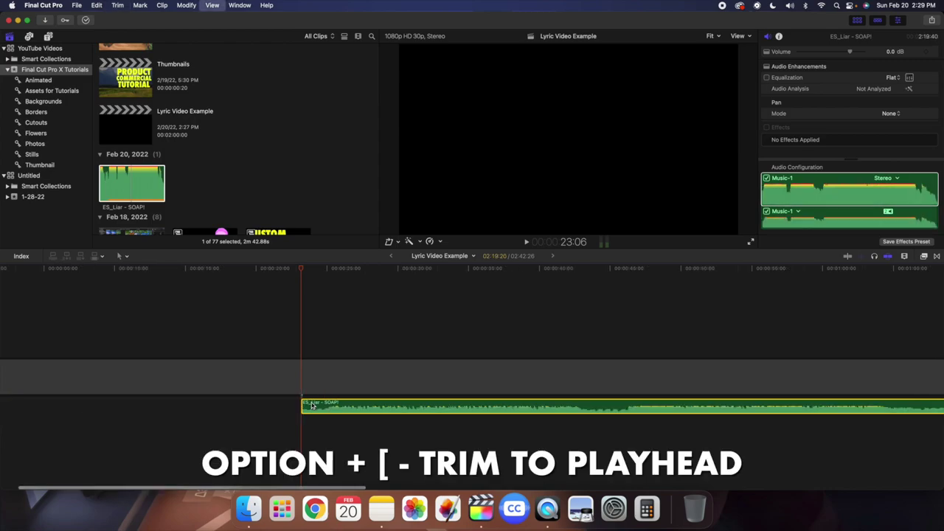
{"action": "key", "text": "super+minus"}
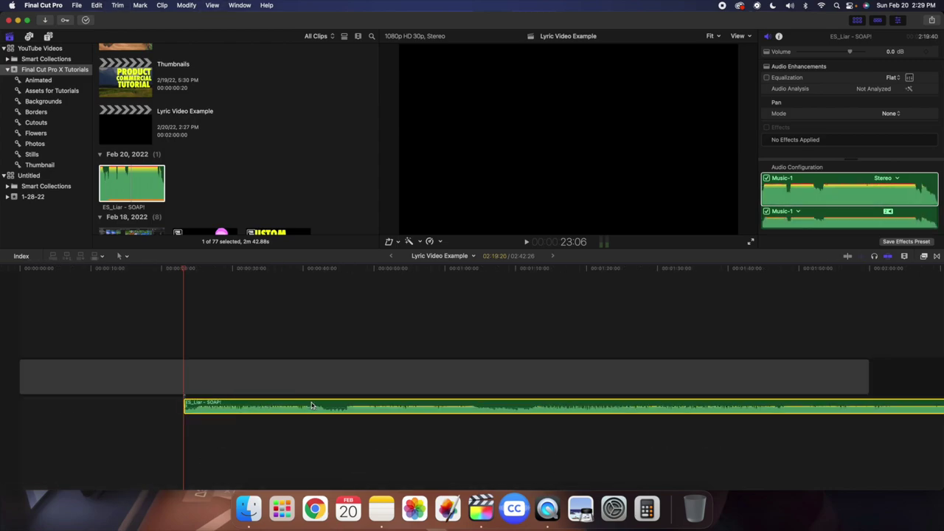
{"action": "left_click_drag", "start_coordinate": [317, 406], "coordinate": [129, 402]}
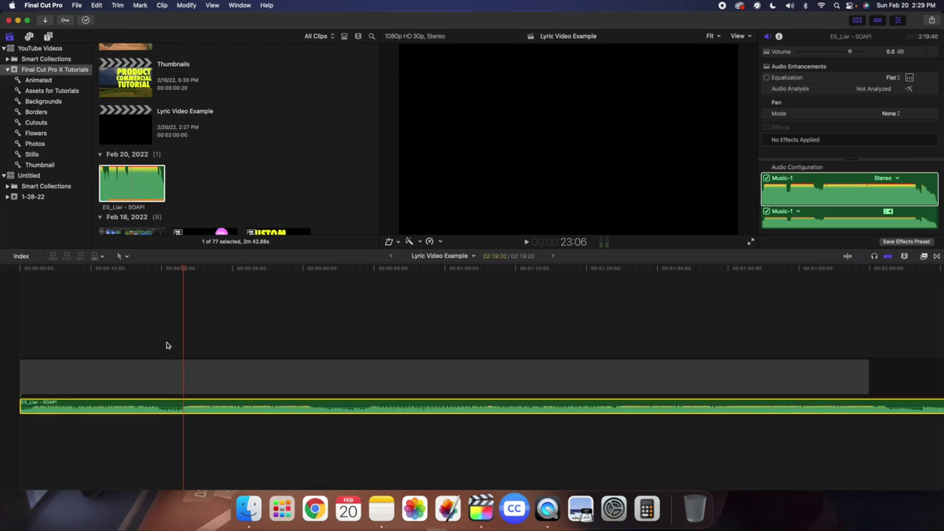
{"action": "left_click", "coordinate": [171, 341]}
{"action": "left_click_drag", "start_coordinate": [177, 347], "coordinate": [215, 418]}
{"action": "key", "text": "super+minus"}
Return the playhead to the start and fit the whole Lyric Video Example project in view.
{"action": "left_click", "coordinate": [15, 348]}
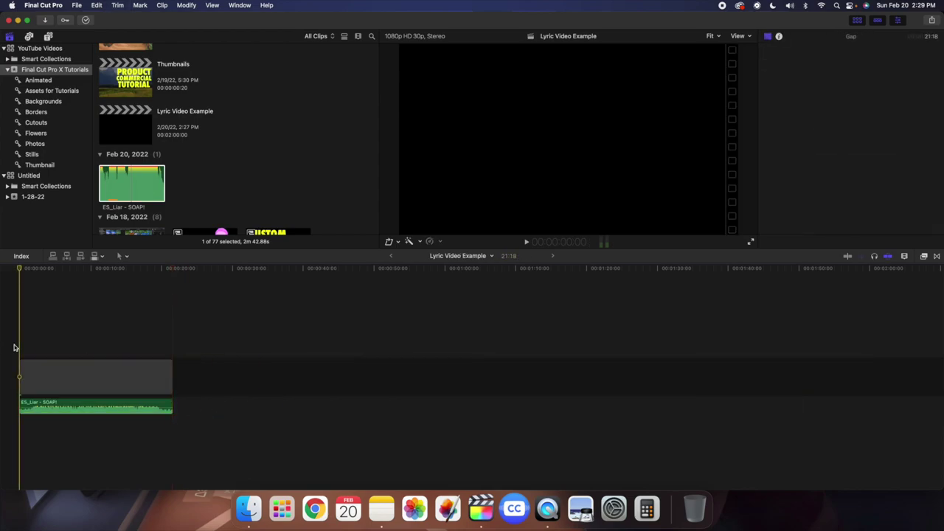
{"action": "key", "text": "shift+z"}
{"action": "left_click", "coordinate": [126, 131]}
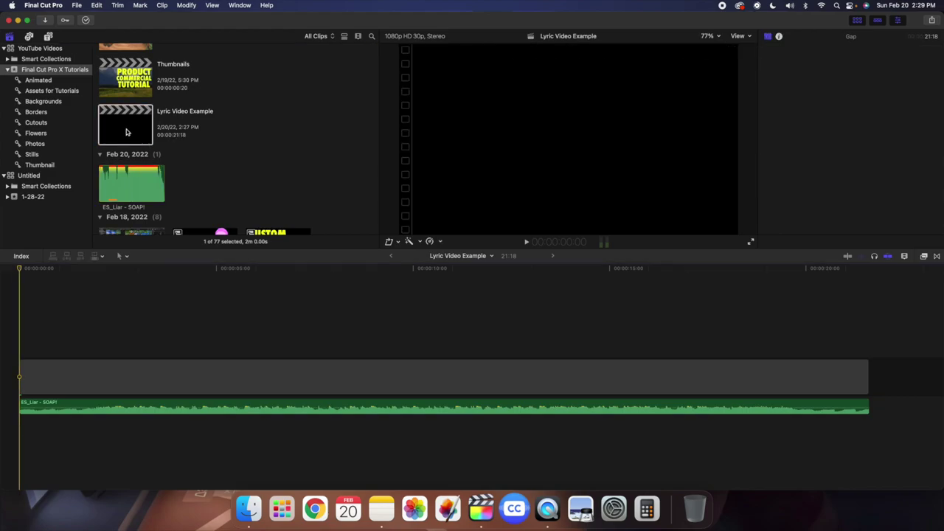
Check the lyrics note, then play back the trimmed song in the project.
{"action": "left_click", "coordinate": [381, 507]}
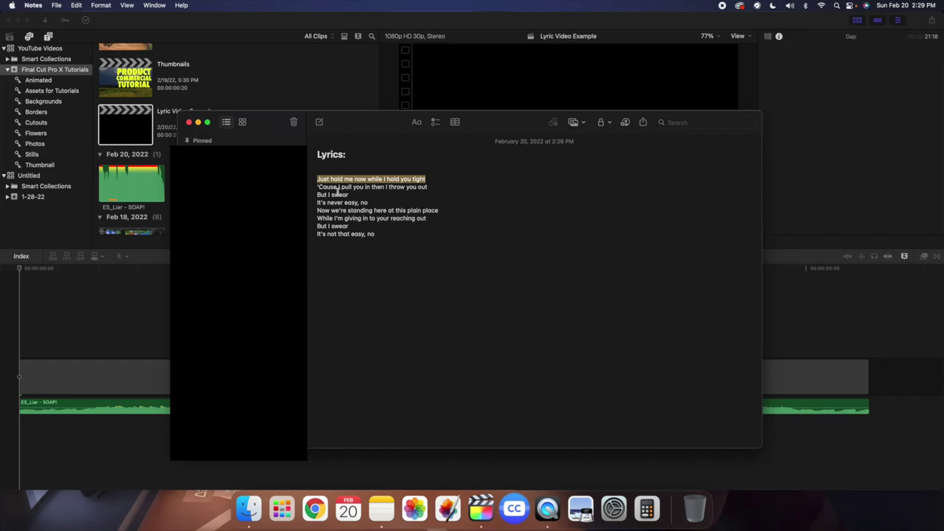
{"action": "left_click", "coordinate": [9, 328]}
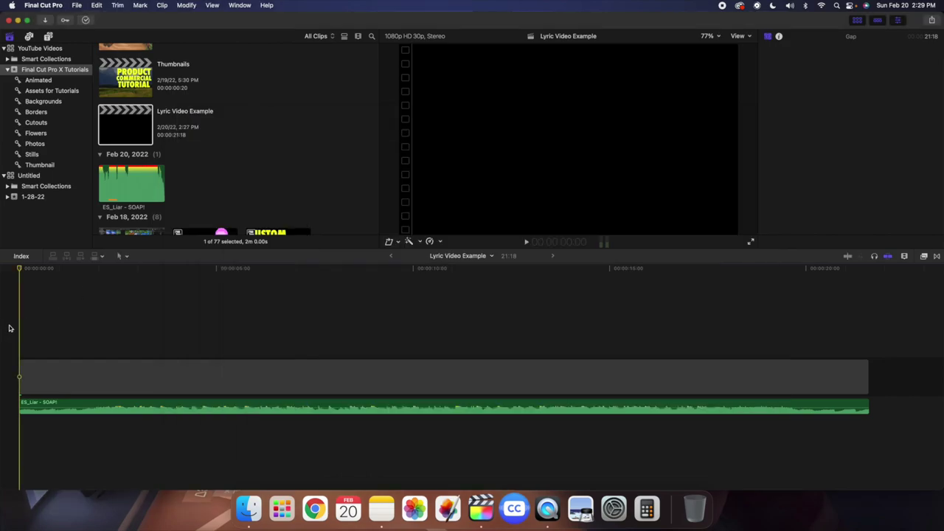
{"action": "key", "text": "space"}
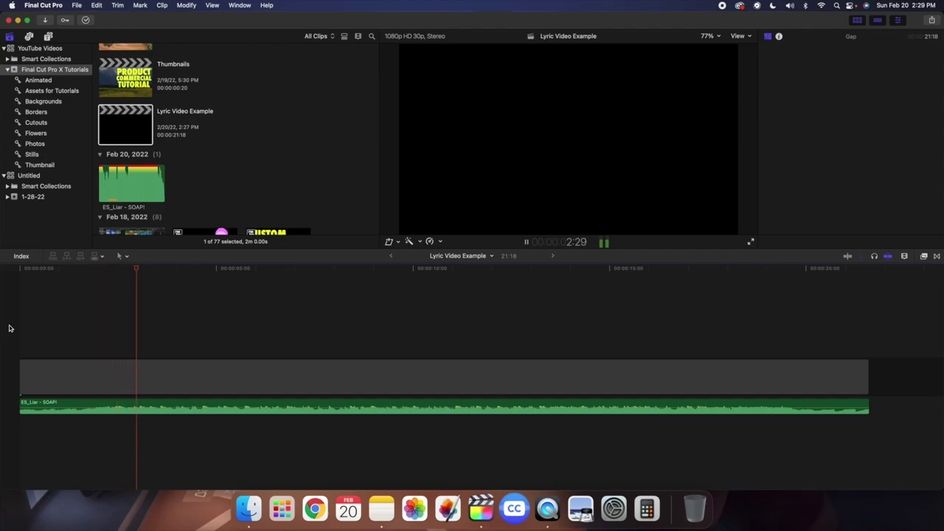
{"action": "key", "text": "space"}
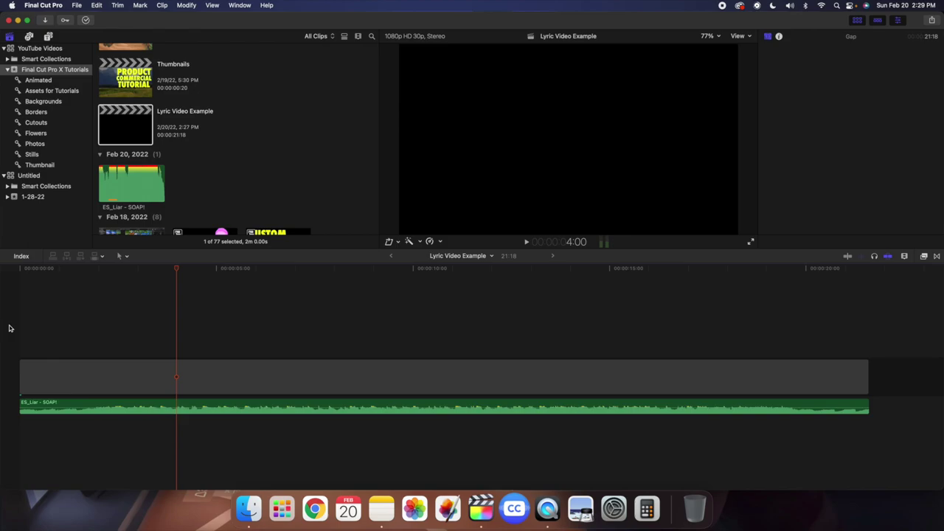
Make the timeline clips taller with the Clip Appearance height slider and zoom in.
{"action": "left_click", "coordinate": [907, 258]}
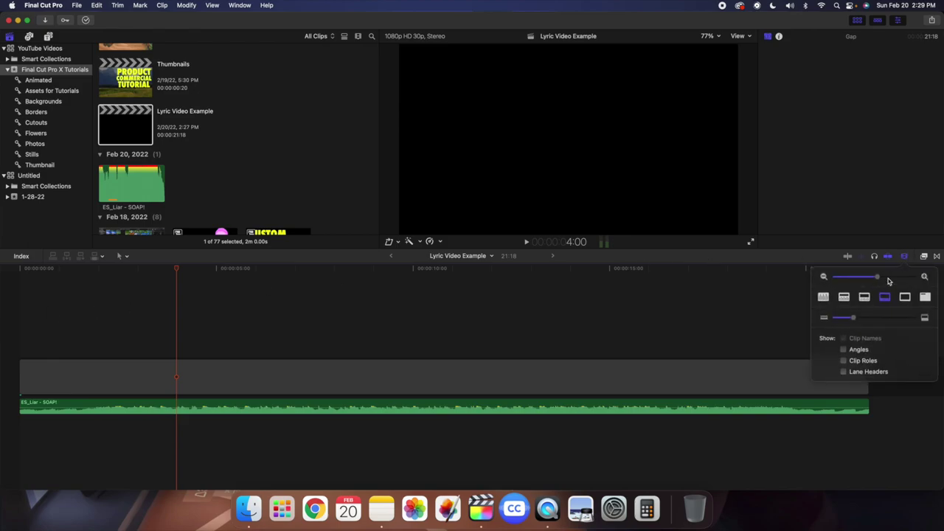
{"action": "left_click_drag", "start_coordinate": [852, 318], "coordinate": [903, 321]}
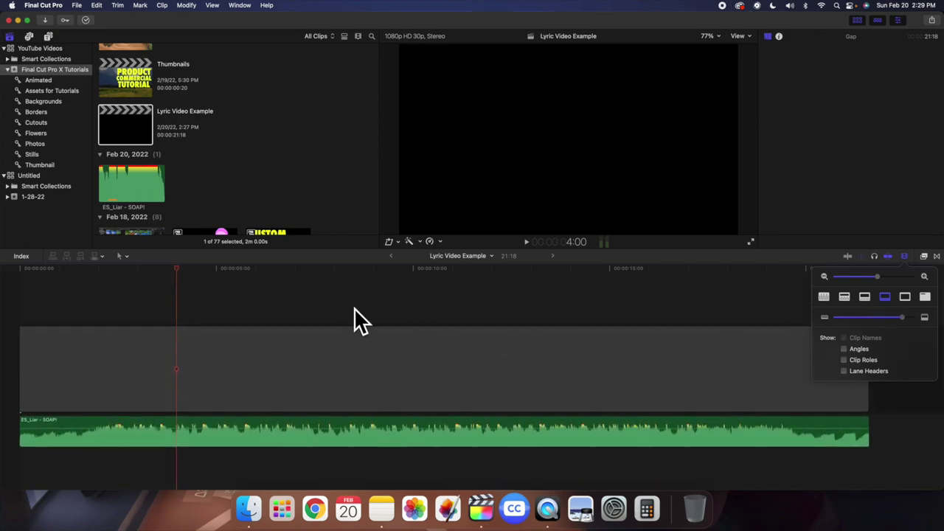
{"action": "left_click", "coordinate": [121, 305]}
{"action": "left_click", "coordinate": [21, 302]}
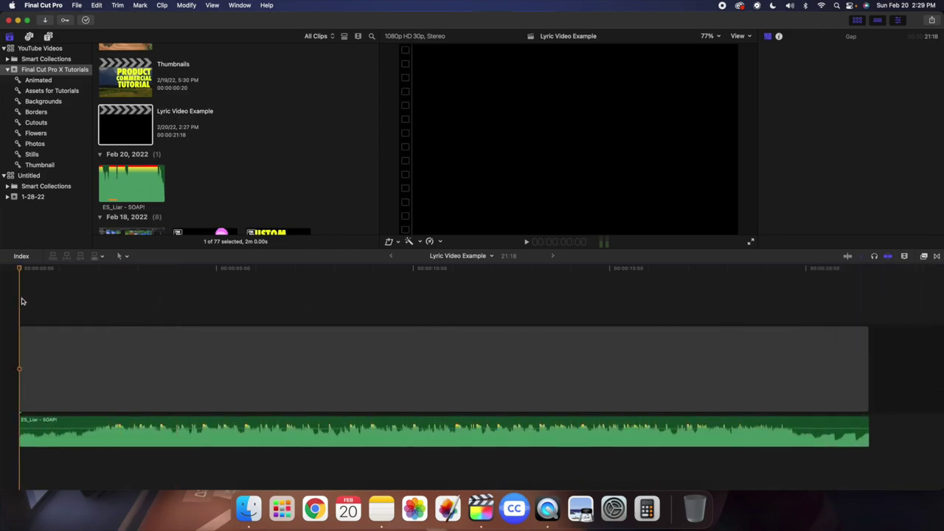
{"action": "key", "text": "super+equal"}
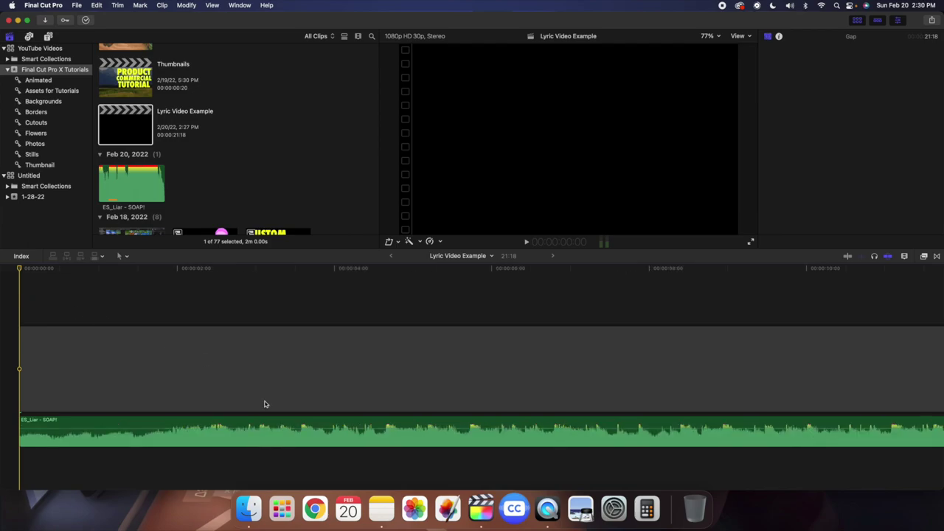
Replay the song's opening and stop where the first lyric begins, near 1:28.
{"action": "left_click", "coordinate": [382, 507]}
{"action": "key", "text": "space"}
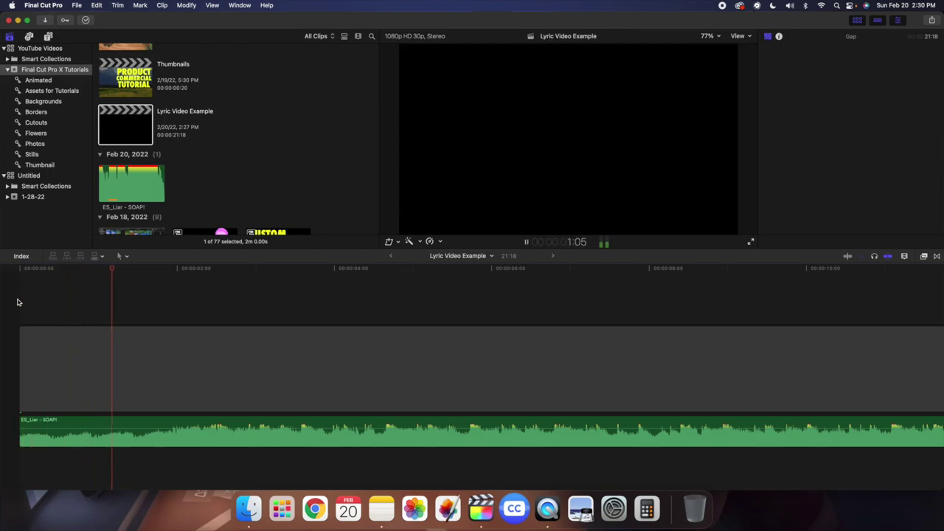
{"action": "key", "text": "super+equal"}
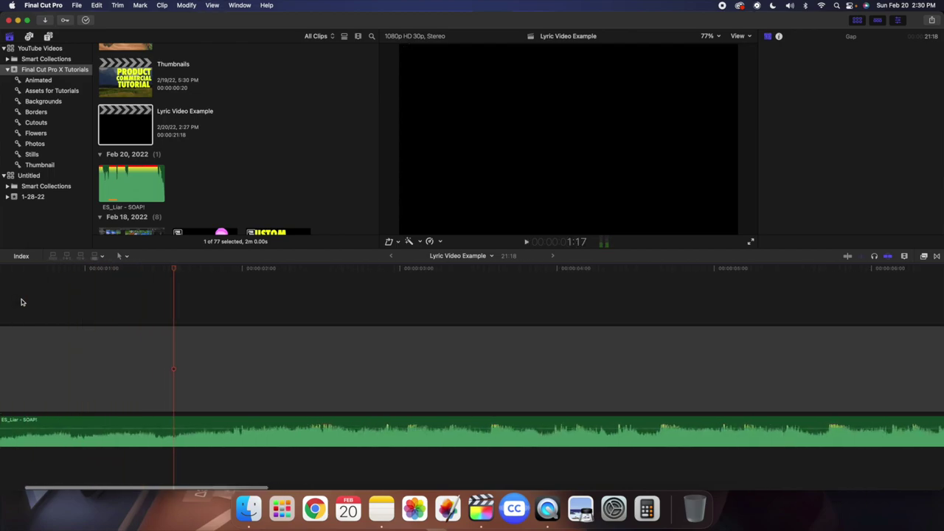
{"action": "key", "text": "space"}
{"action": "left_click", "coordinate": [31, 301]}
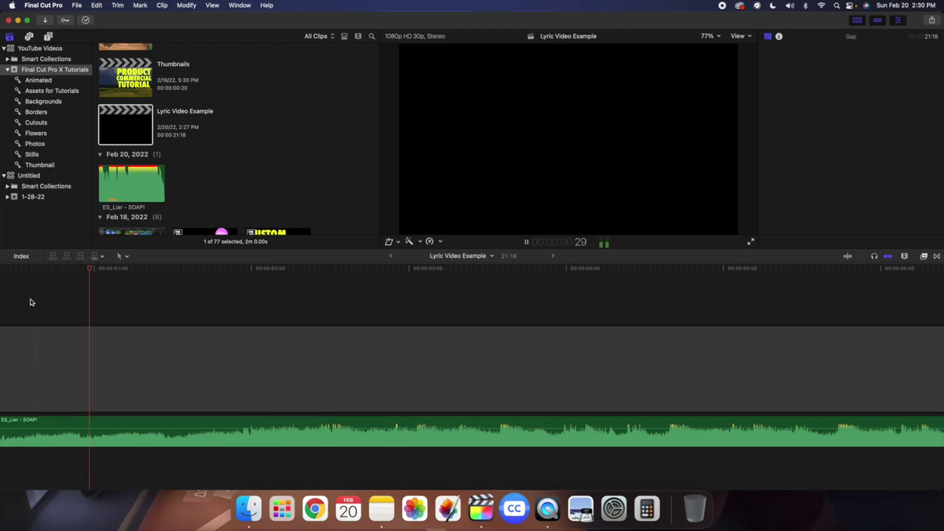
{"action": "left_click", "coordinate": [30, 301]}
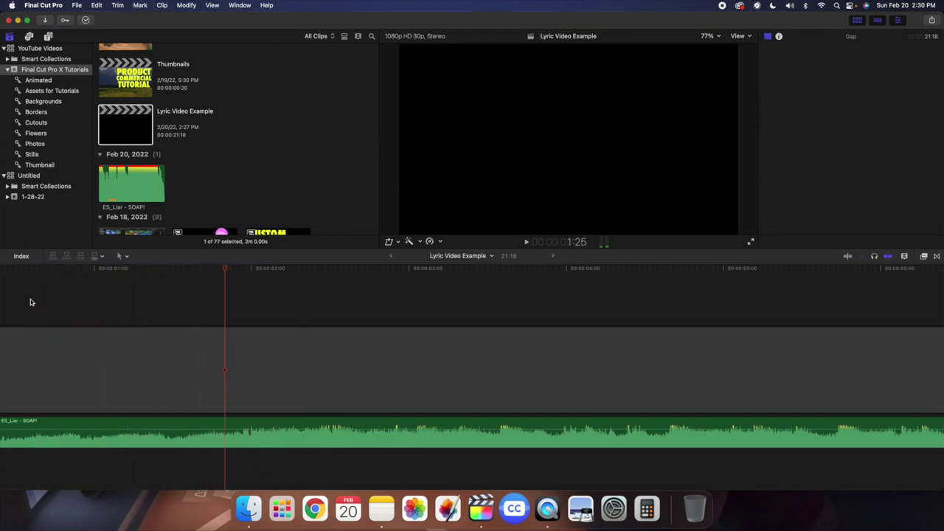
{"action": "key", "text": "space"}
{"action": "key", "text": "Right"}
{"action": "key", "text": "Right"}
Add a marker at 1:28 where the first lyric starts and check its timing.
{"action": "key", "text": "m"}
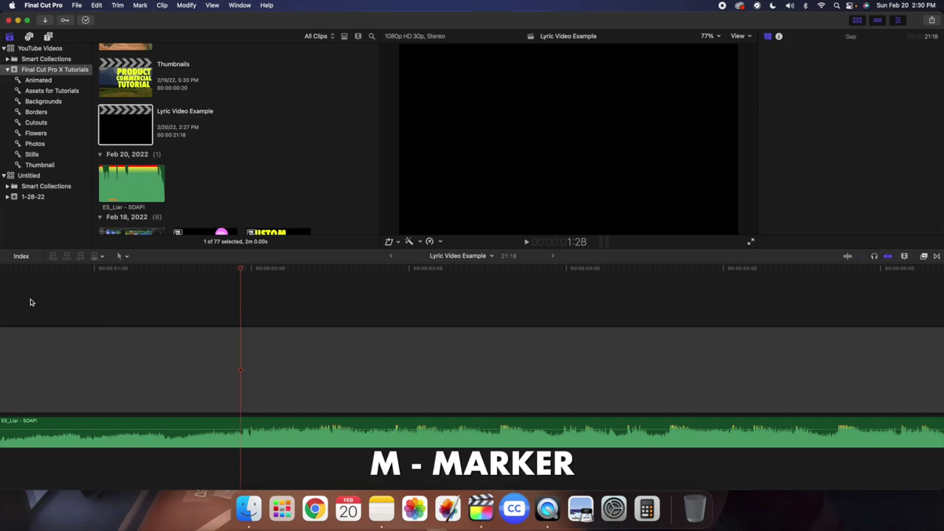
{"action": "key", "text": "shift+z"}
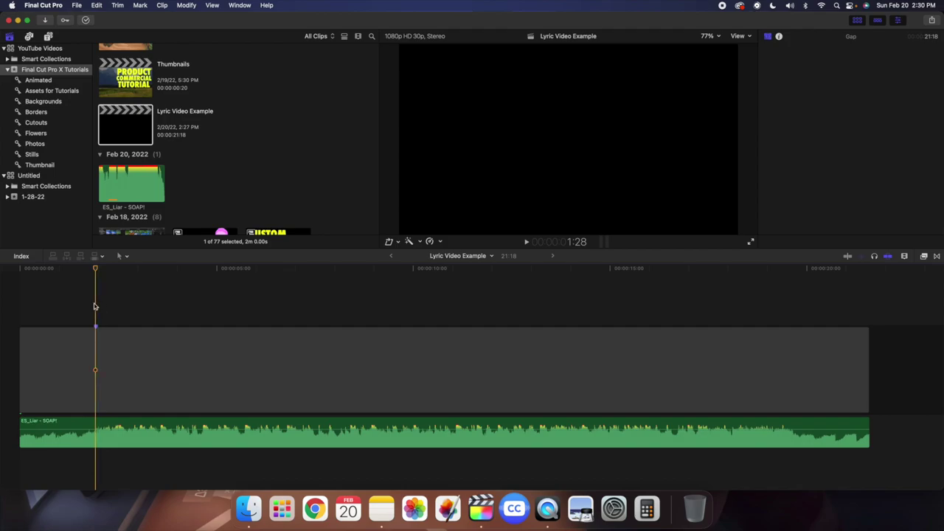
{"action": "key", "text": "space"}
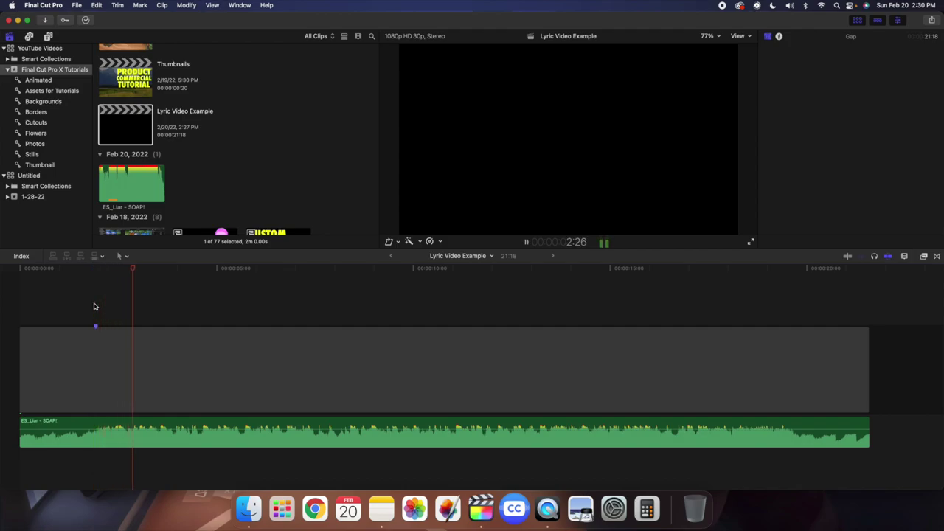
{"action": "key", "text": "space"}
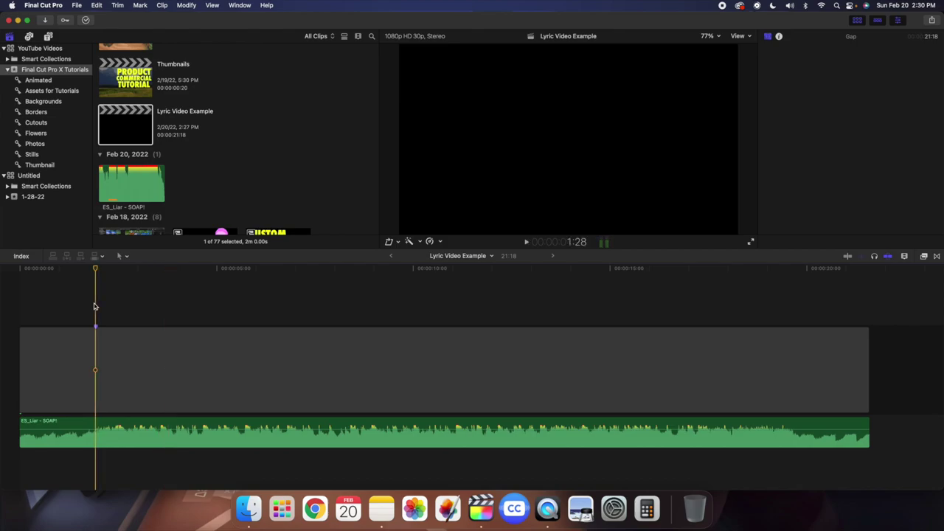
Add a Basic Title at the marker and select the first lyric line in the Lyrics note.
{"action": "key", "text": "ctrl+t"}
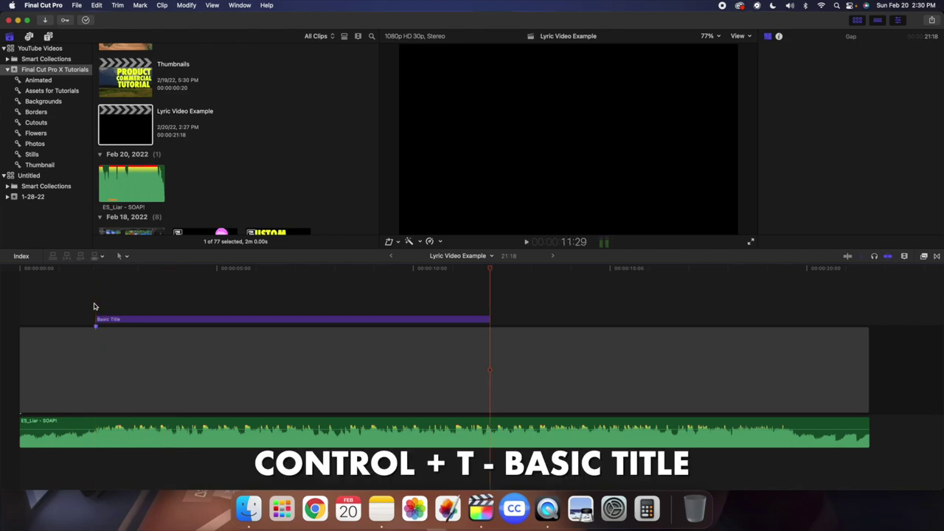
{"action": "left_click", "coordinate": [96, 309]}
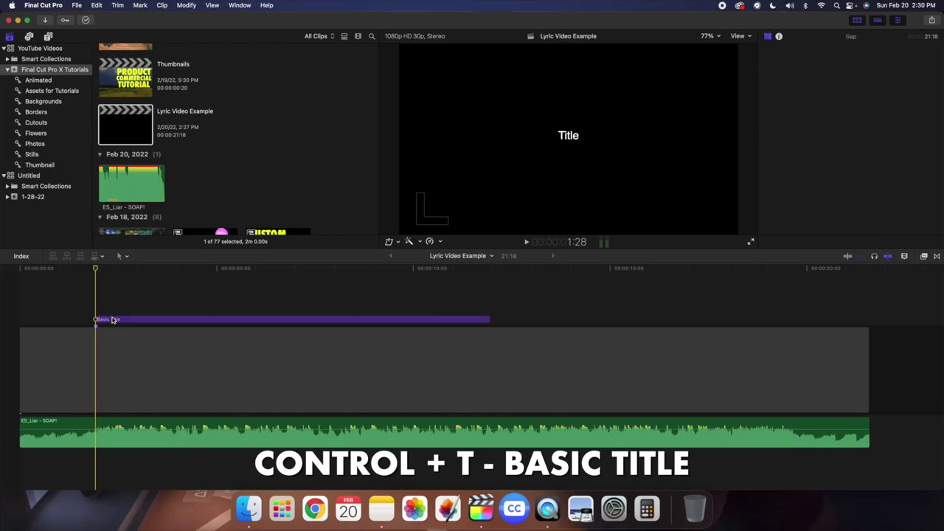
{"action": "key", "text": "c"}
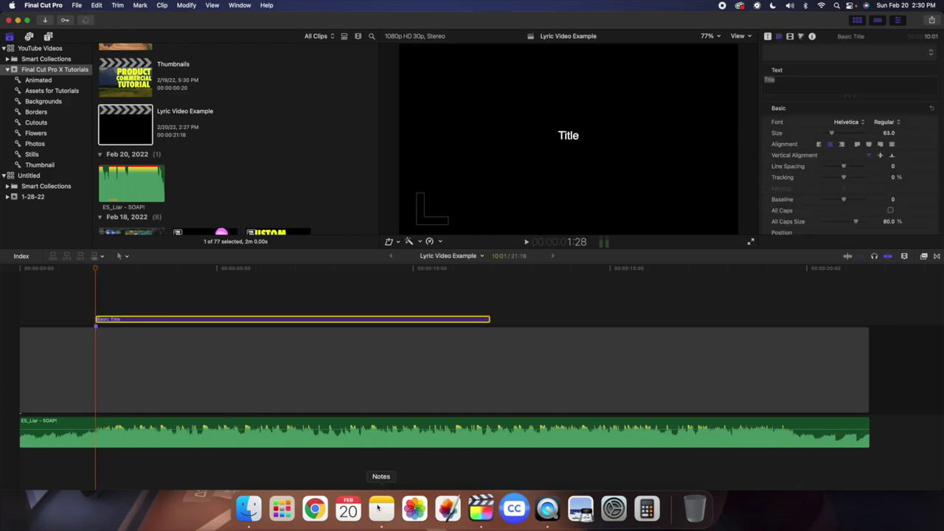
{"action": "left_click", "coordinate": [381, 509]}
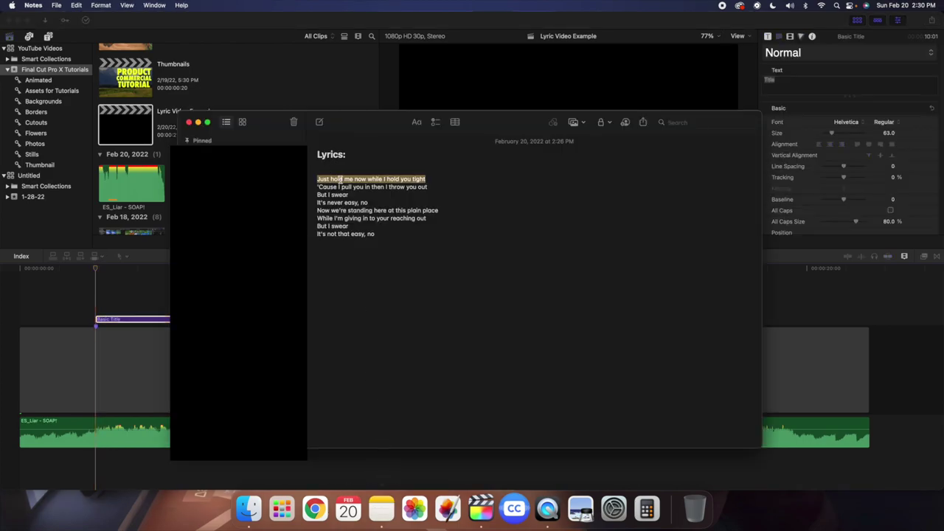
{"action": "triple_click", "coordinate": [341, 178]}
{"action": "key", "text": "super+c"}
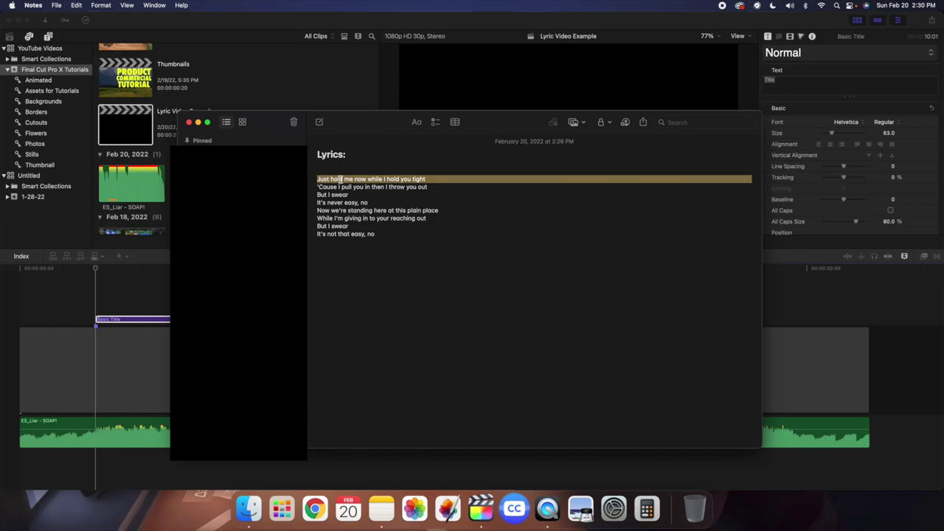
Paste 'Just hold me now while I hold you tight' as the title's text.
{"action": "left_click", "coordinate": [79, 288]}
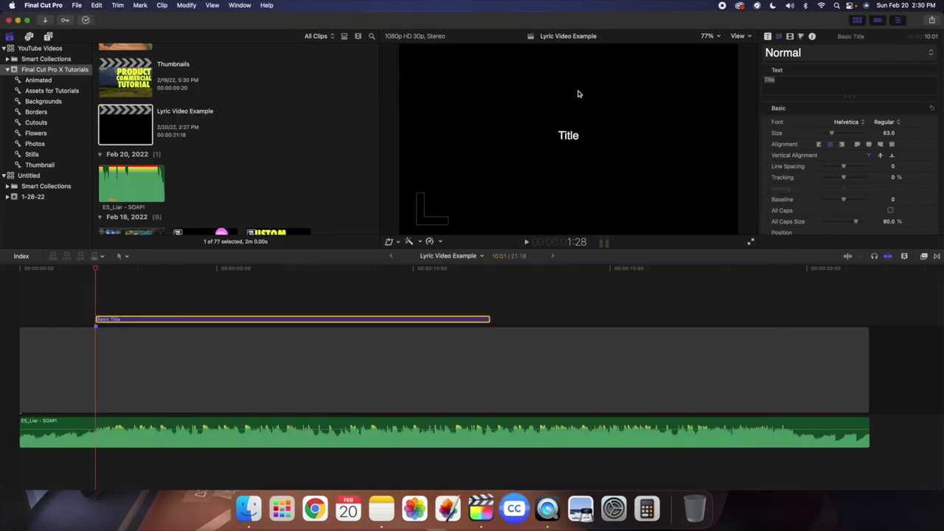
{"action": "left_click", "coordinate": [780, 81]}
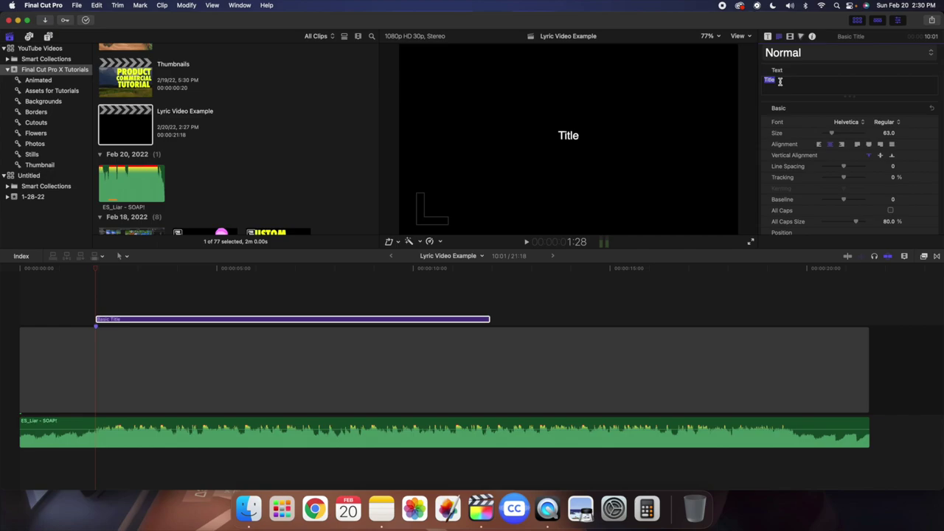
{"action": "key", "text": "super+v"}
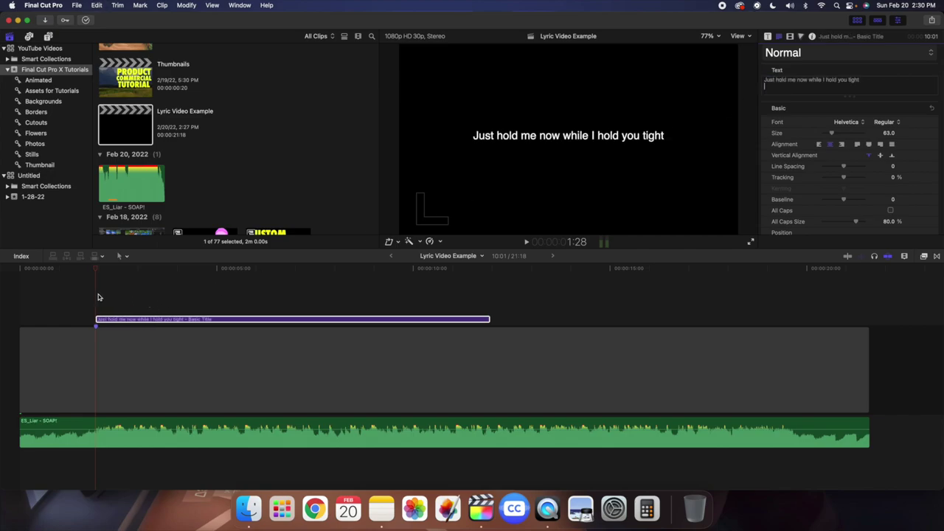
{"action": "left_click", "coordinate": [98, 298]}
Replay the title against the song to find where the lyric ends, near 4:03.
{"action": "key", "text": "super+equal"}
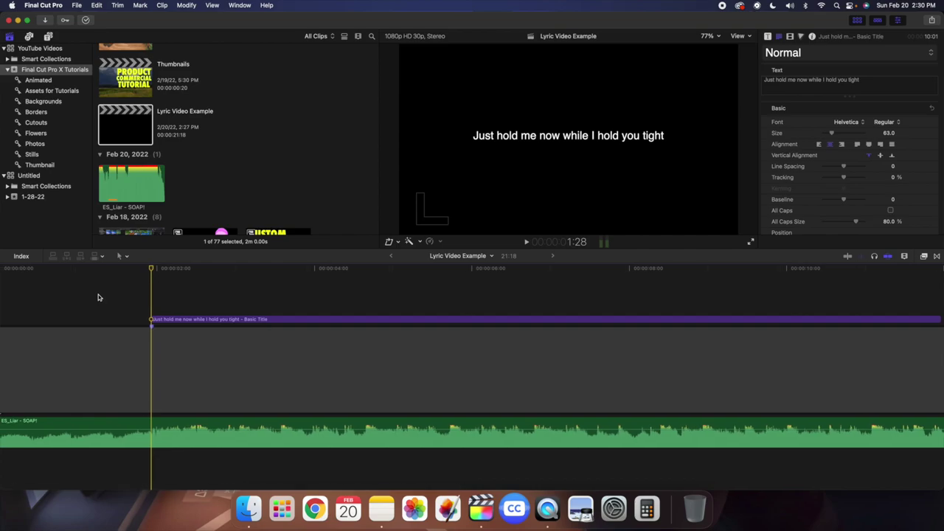
{"action": "key", "text": "space"}
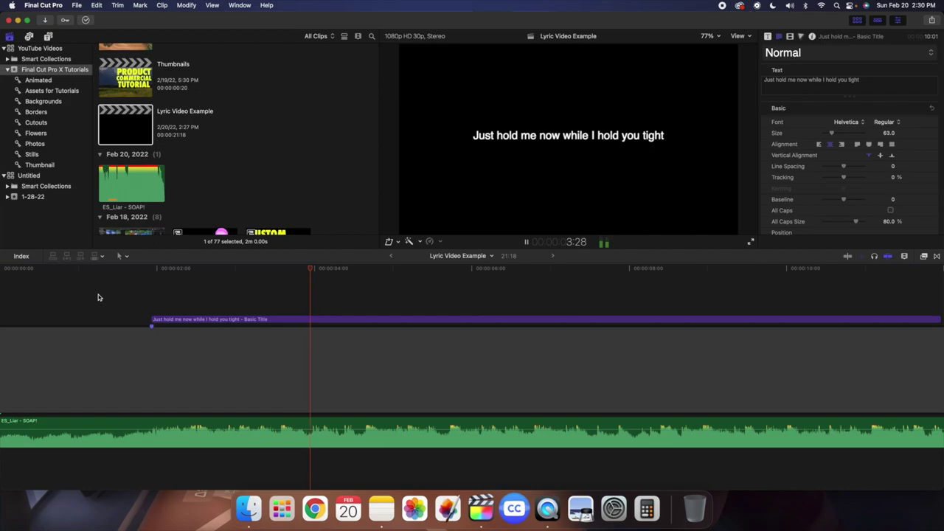
{"action": "left_click", "coordinate": [203, 289]}
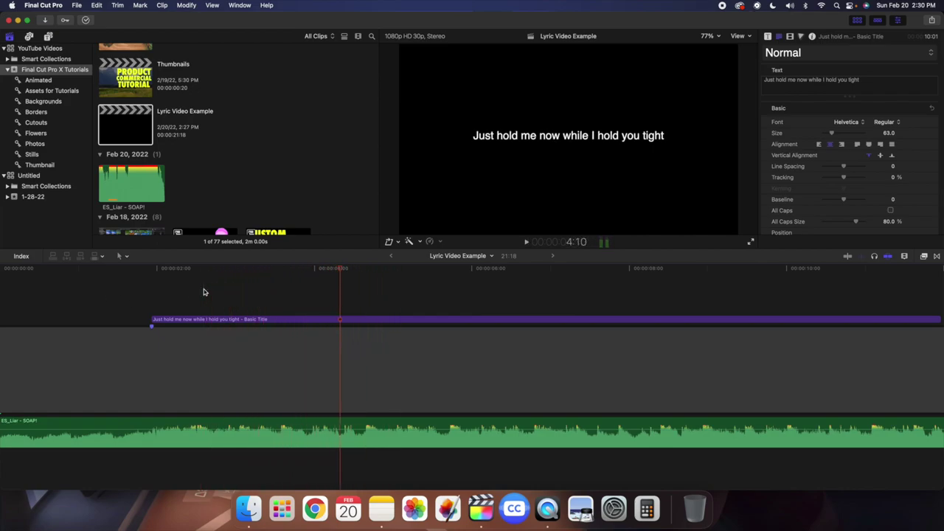
{"action": "key", "text": "space"}
{"action": "left_click", "coordinate": [150, 307]}
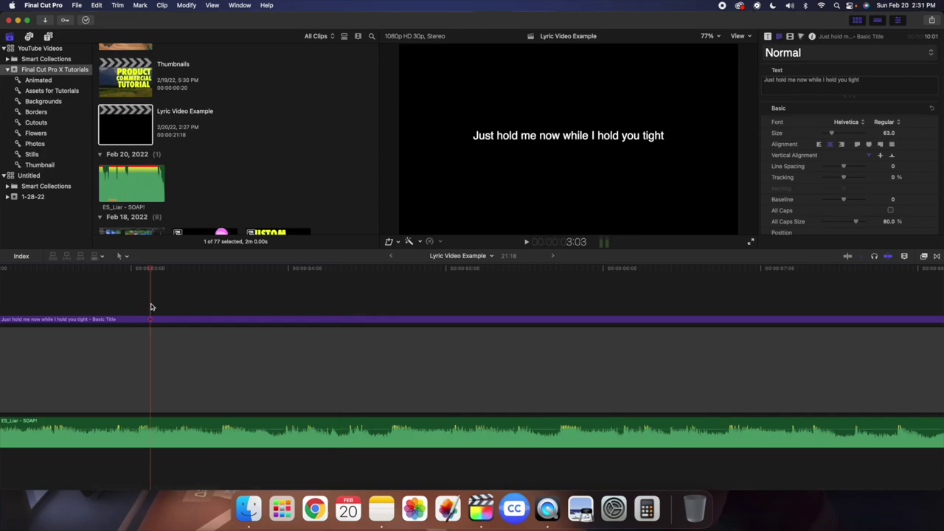
{"action": "key", "text": "space"}
{"action": "left_click", "coordinate": [151, 307]}
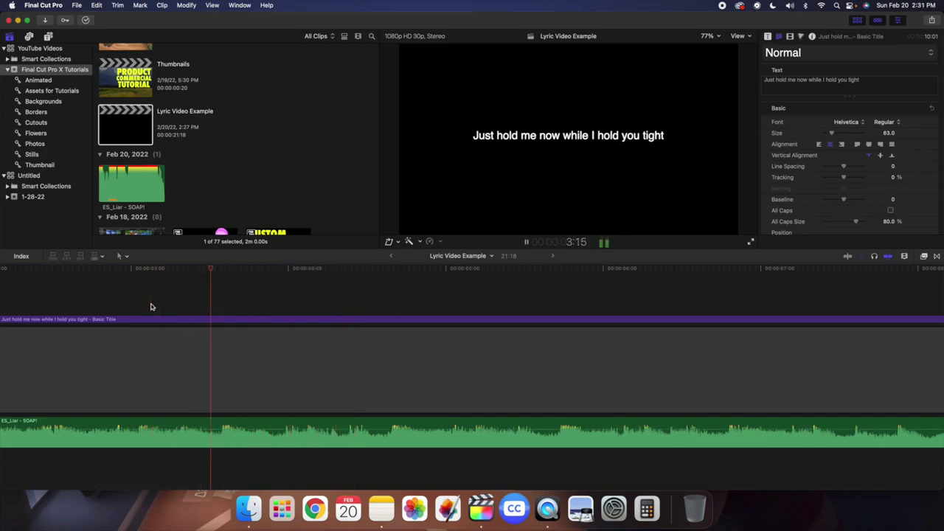
{"action": "left_click", "coordinate": [150, 306]}
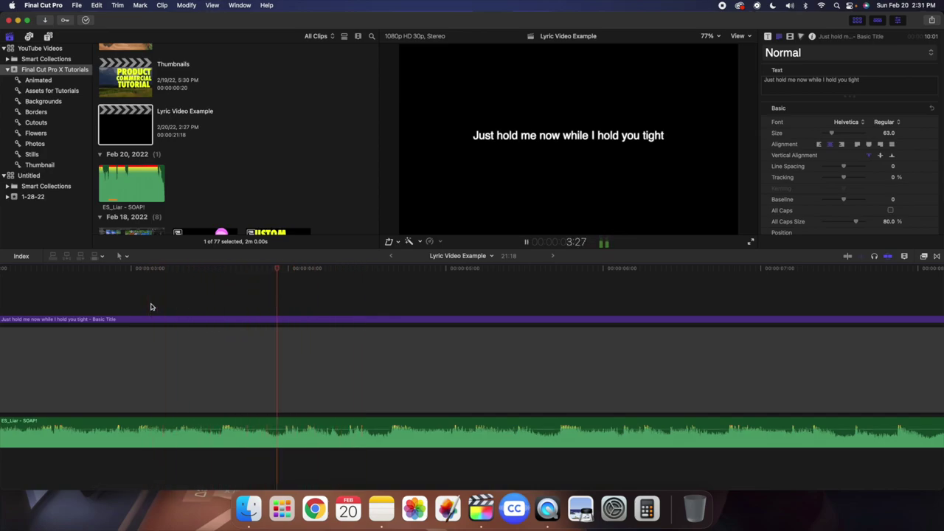
{"action": "key", "text": "space"}
{"action": "key", "text": "Right"}
{"action": "key", "text": "Right"}
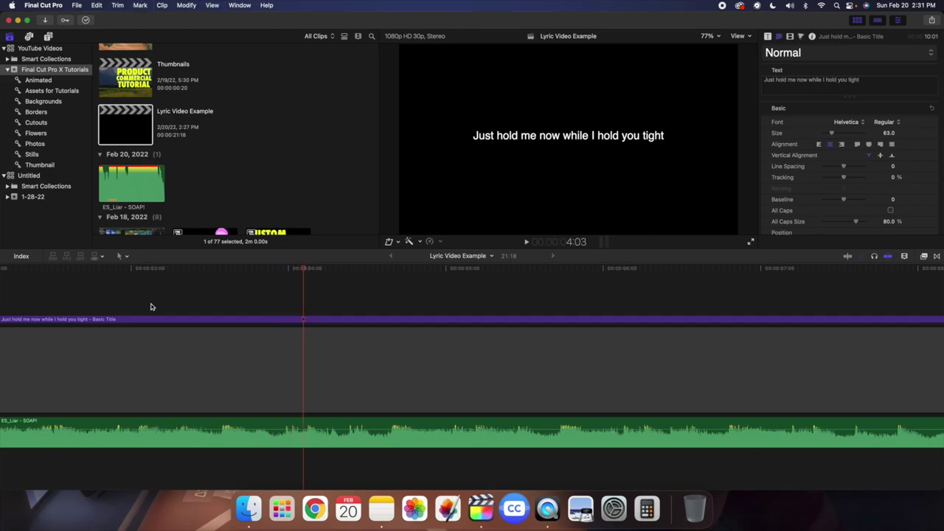
{"action": "key", "text": "space"}
{"action": "key", "text": "space"}
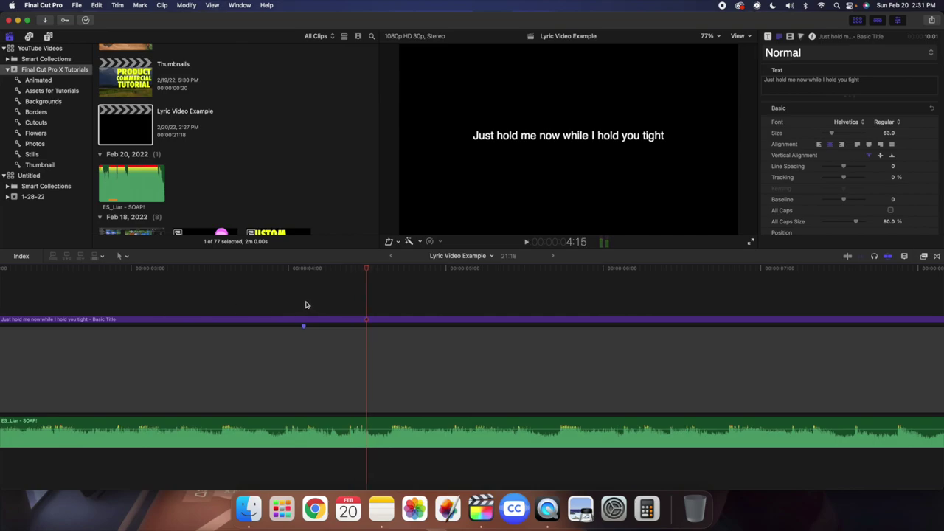
Delete the title's marker and park the playhead at 4:04.
{"action": "left_click", "coordinate": [305, 303]}
{"action": "key", "text": "Right"}
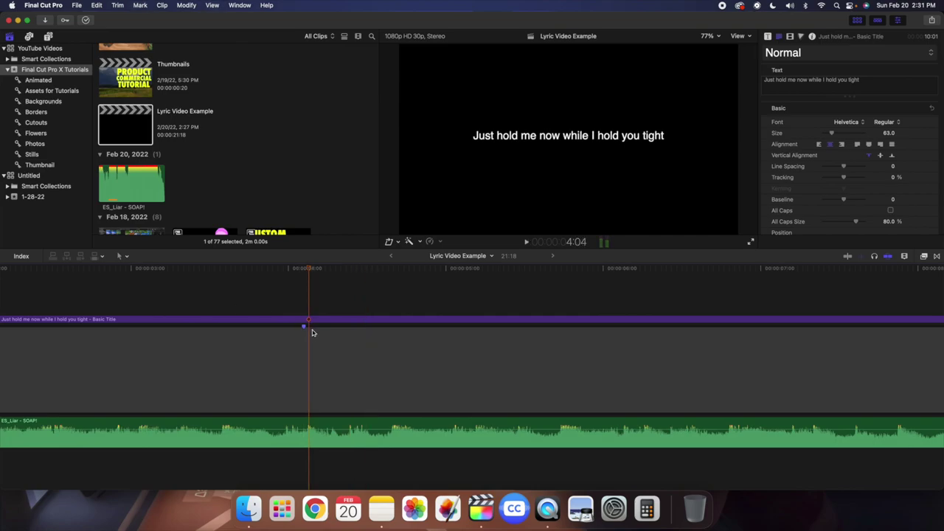
{"action": "right_click", "coordinate": [304, 328]}
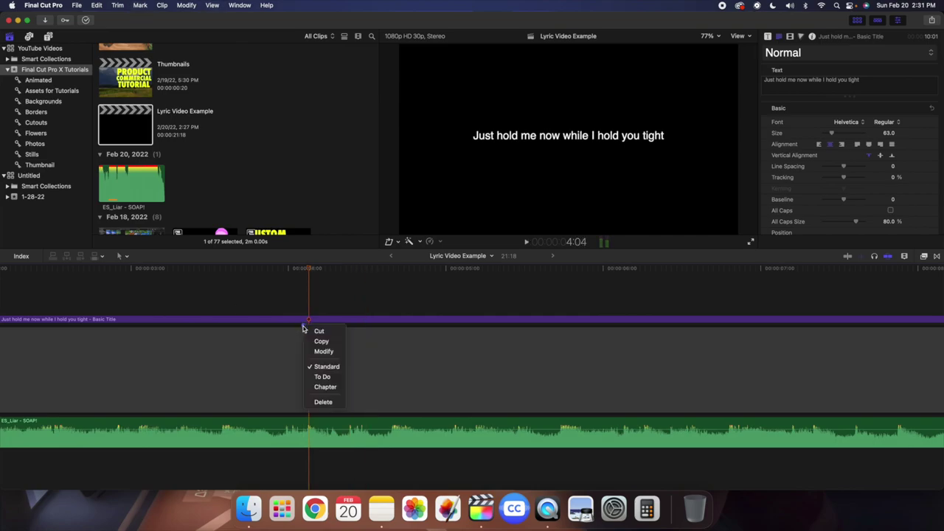
{"action": "left_click", "coordinate": [326, 401]}
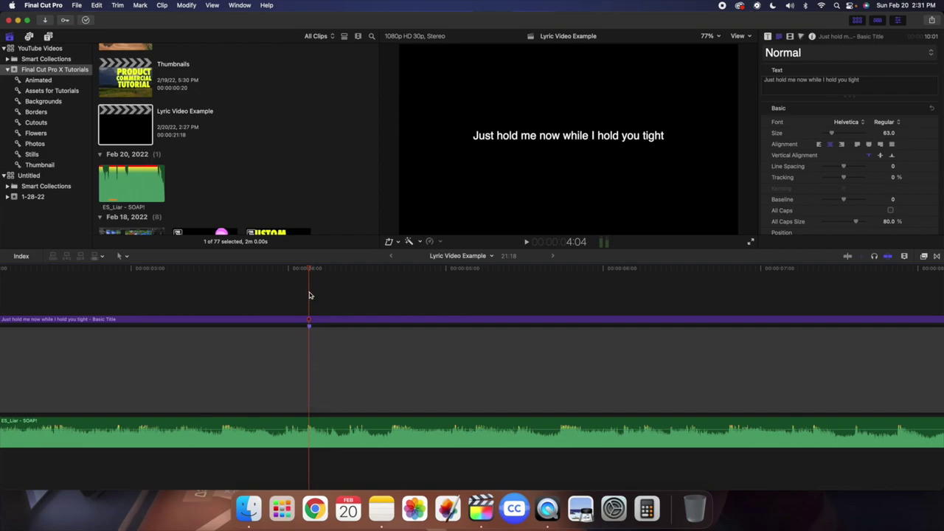
{"action": "key", "text": "space"}
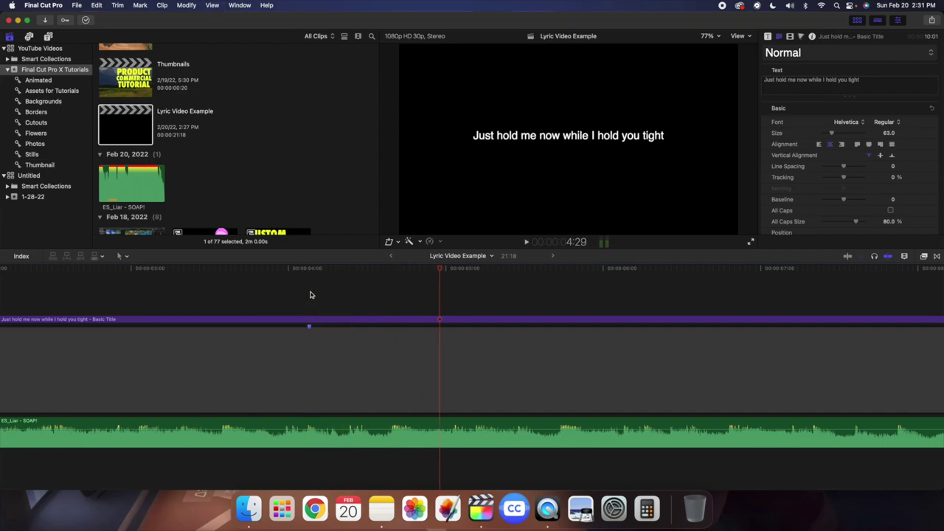
{"action": "left_click", "coordinate": [310, 295]}
{"action": "left_click", "coordinate": [310, 295]}
{"action": "key", "text": "space"}
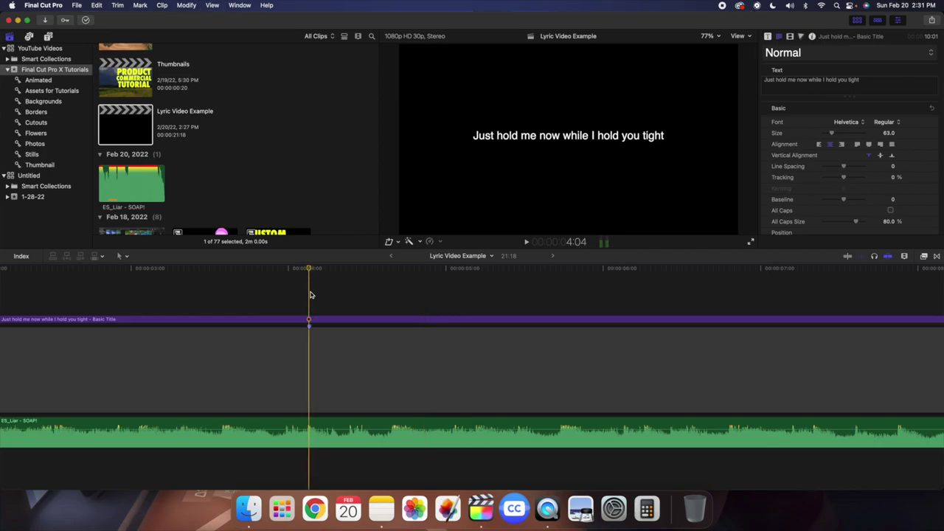
Trim the first lyric title to end at 4:04 and paste a copy after it.
{"action": "key", "text": "shift+z"}
{"action": "left_click", "coordinate": [282, 321]}
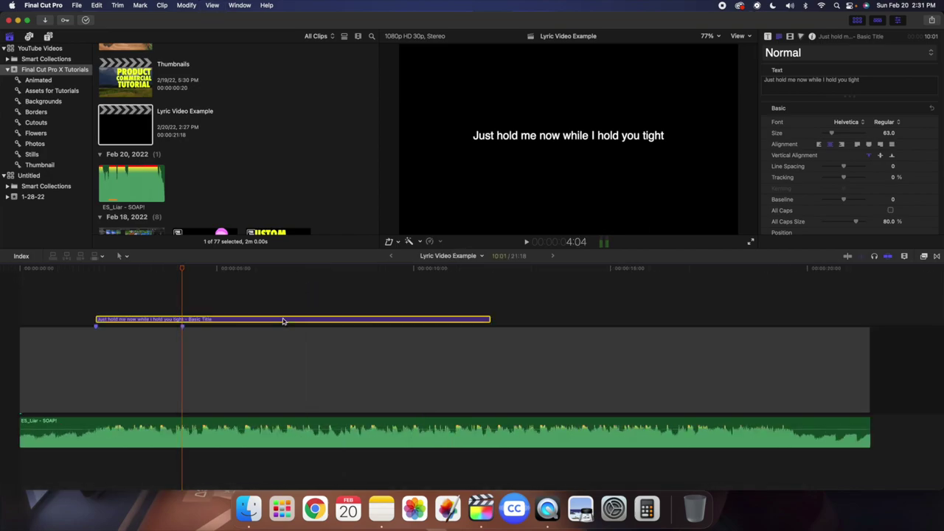
{"action": "key", "text": "alt+bracketright"}
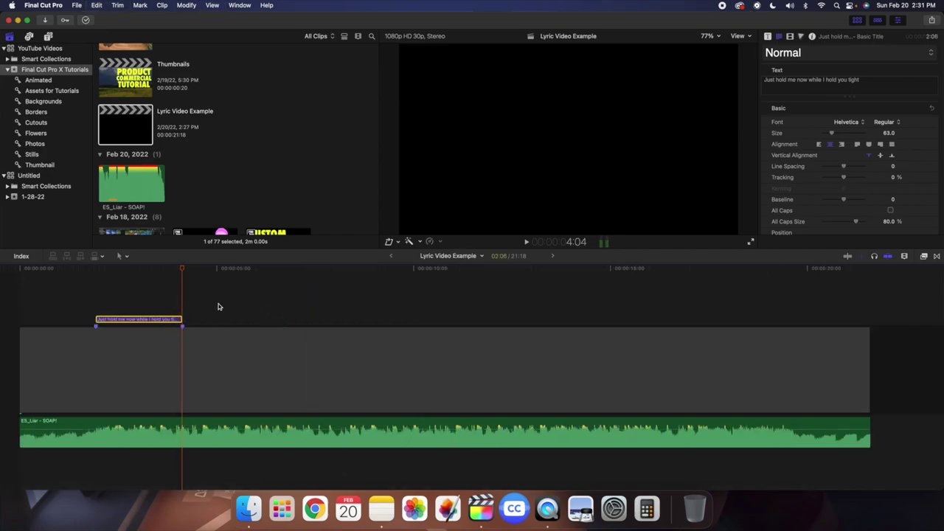
{"action": "key", "text": "super+v"}
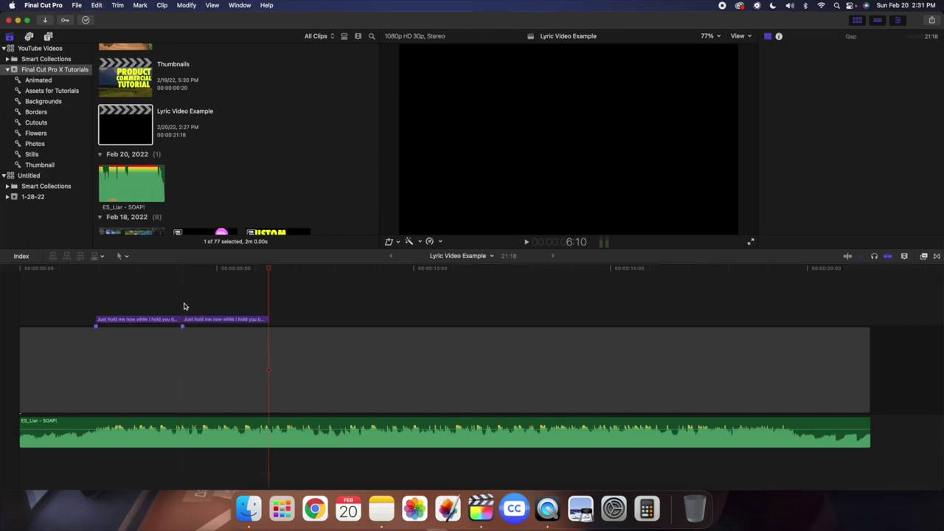
Select the second title and copy the second lyric line from the Lyrics note.
{"action": "left_click", "coordinate": [185, 305]}
{"action": "left_click", "coordinate": [211, 321]}
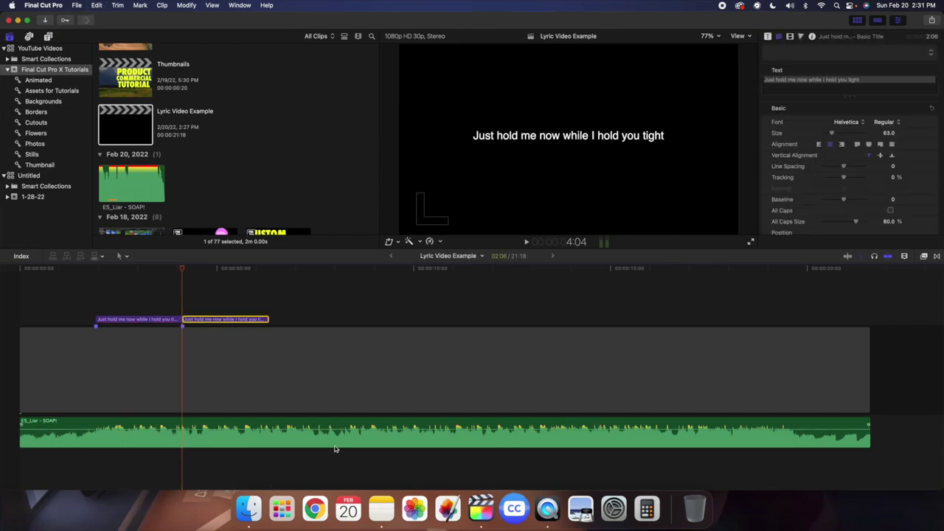
{"action": "left_click", "coordinate": [379, 508]}
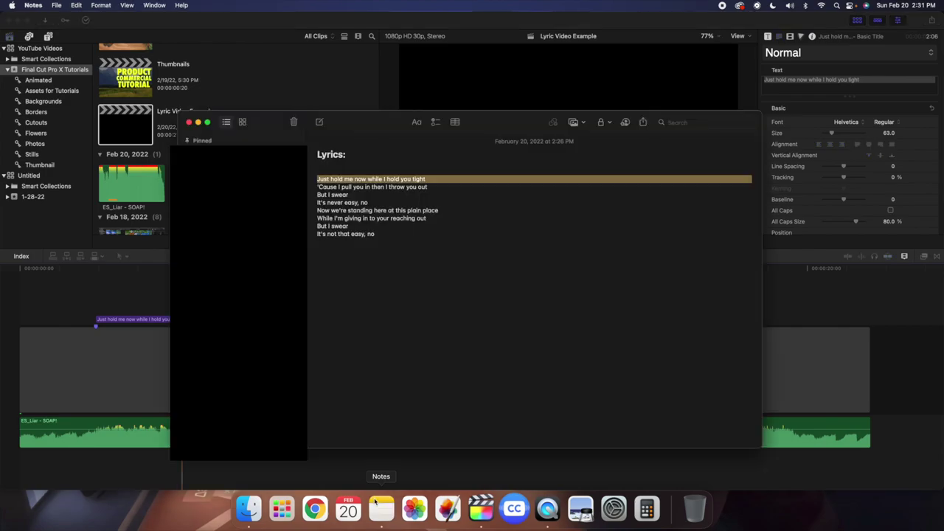
{"action": "triple_click", "coordinate": [365, 189]}
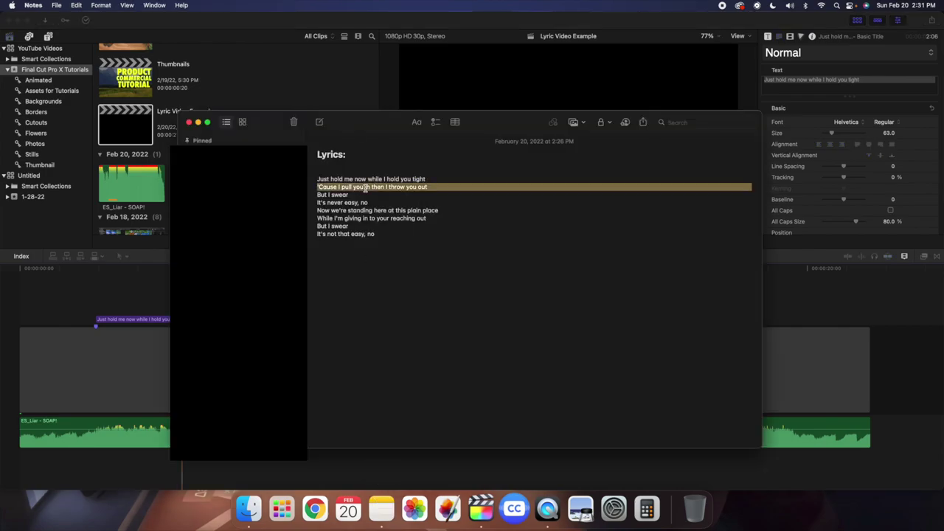
{"action": "key", "text": "super+c"}
{"action": "left_click", "coordinate": [222, 315]}
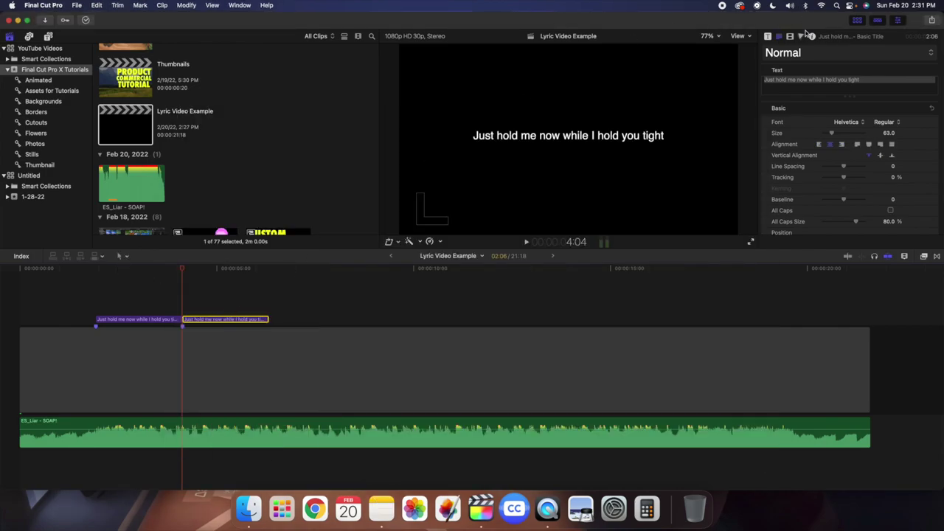
Replace the second title's text with 'Cause I pull you in then I throw you out'.
{"action": "triple_click", "coordinate": [826, 79]}
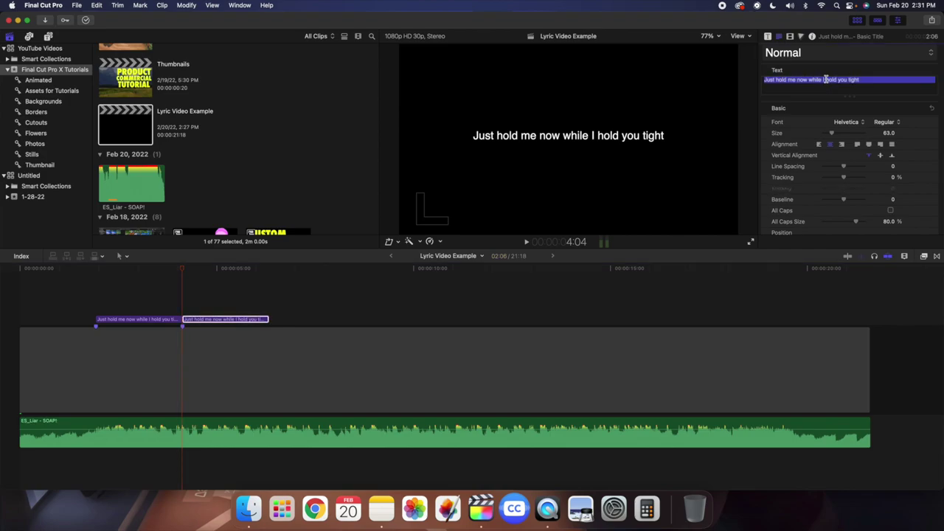
{"action": "key", "text": "super+v"}
{"action": "left_click", "coordinate": [96, 303]}
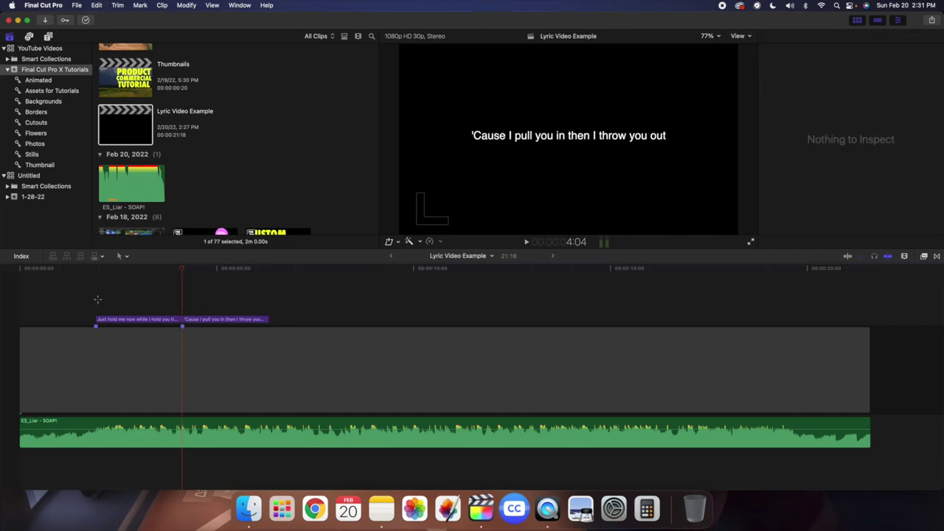
{"action": "key", "text": "super+equal"}
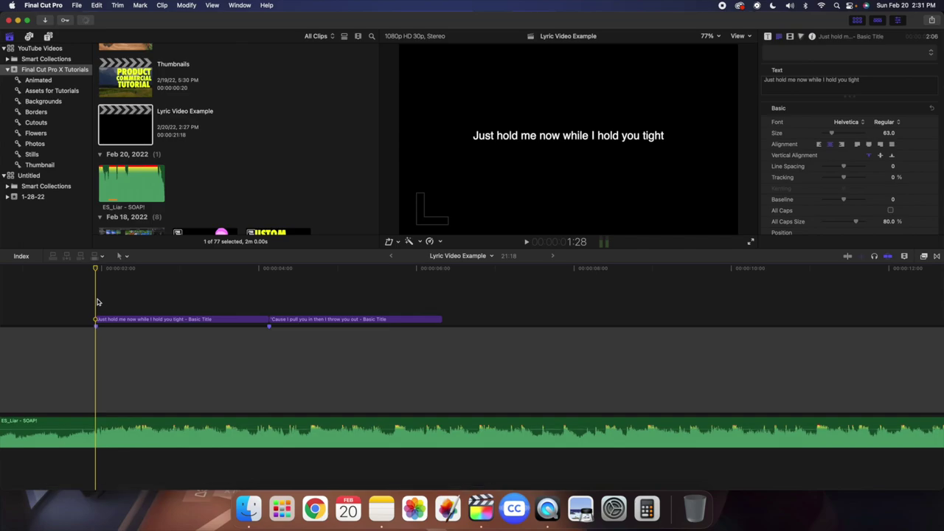
{"action": "scroll", "coordinate": [105, 299], "scroll_direction": "left", "scroll_amount": 3}
Play back the first two lyric titles from the start to review their timing.
{"action": "left_click", "coordinate": [19, 315]}
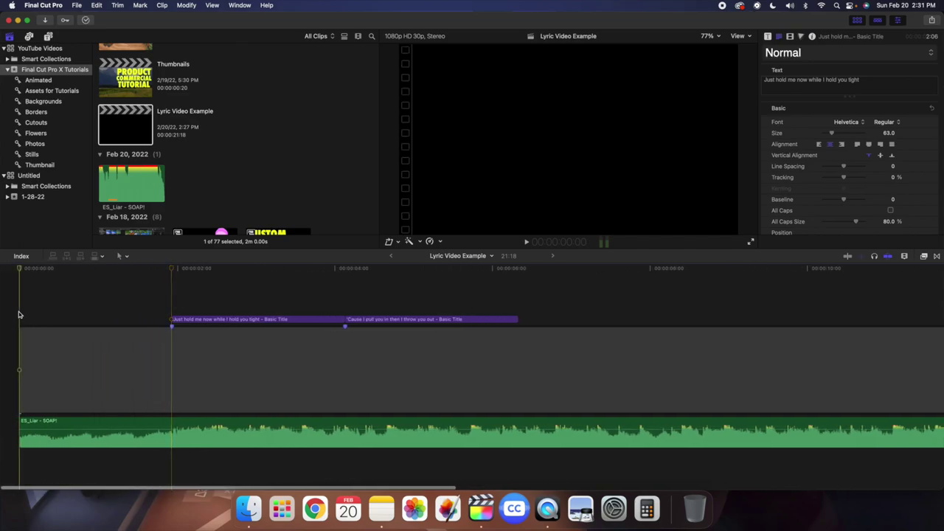
{"action": "key", "text": "space"}
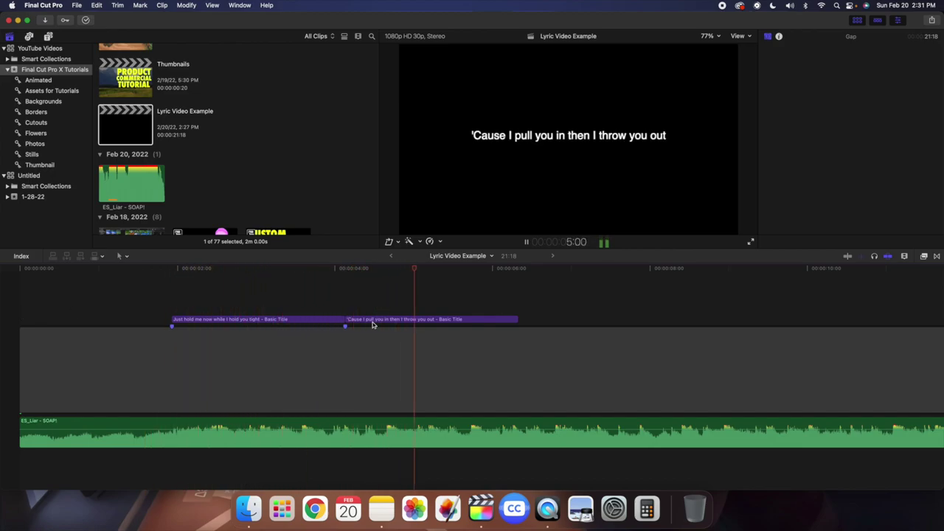
{"action": "key", "text": "Up"}
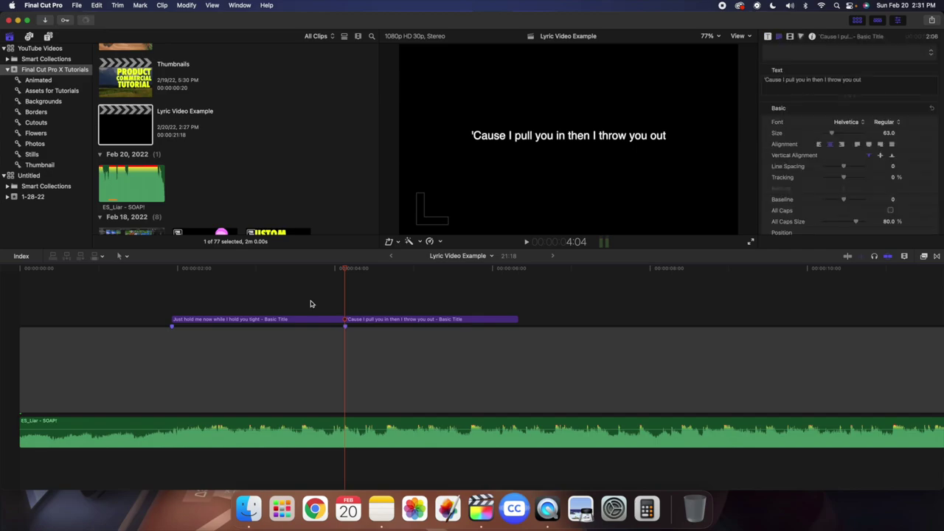
{"action": "key", "text": "space"}
{"action": "left_click", "coordinate": [247, 304]}
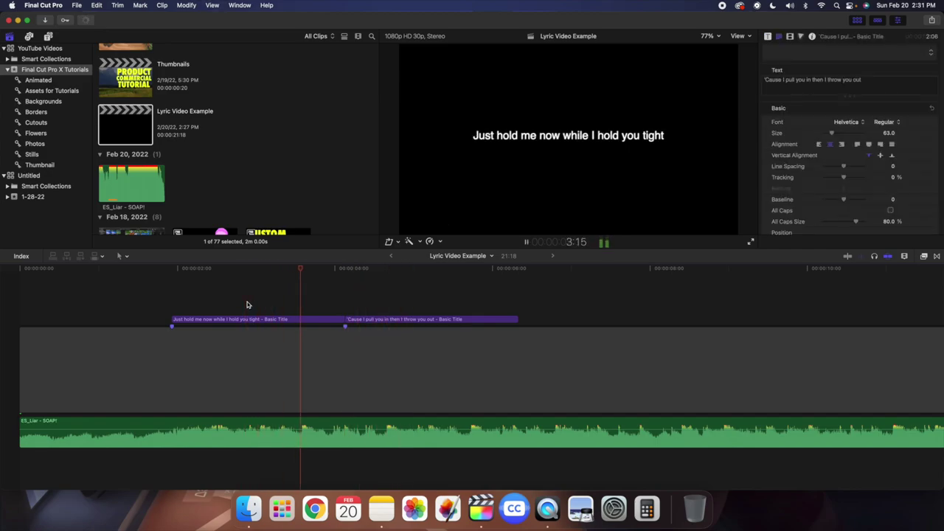
{"action": "left_click", "coordinate": [149, 313]}
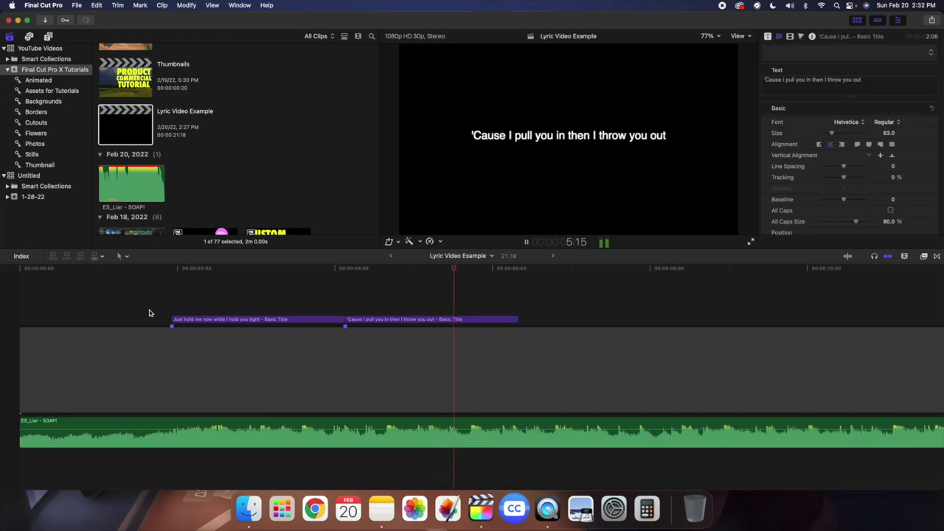
{"action": "key", "text": "space"}
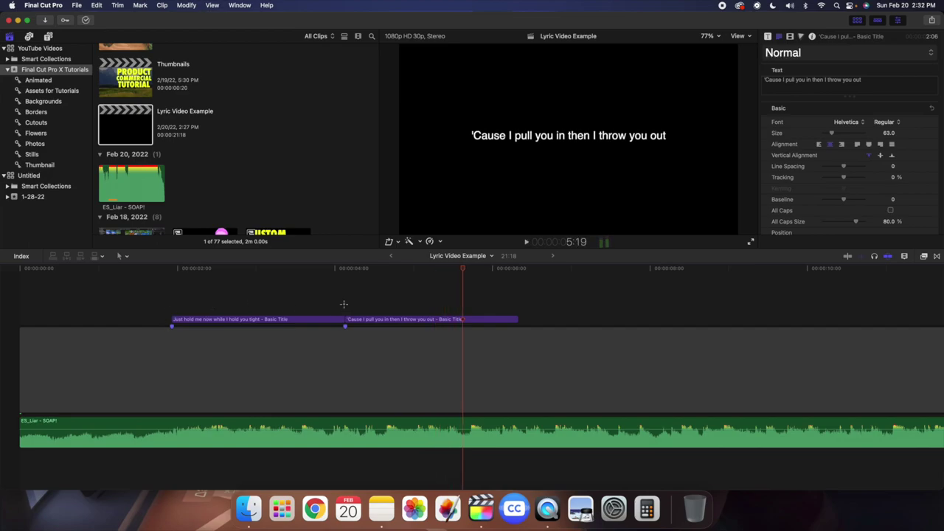
{"action": "left_click", "coordinate": [344, 305]}
{"action": "key", "text": "space"}
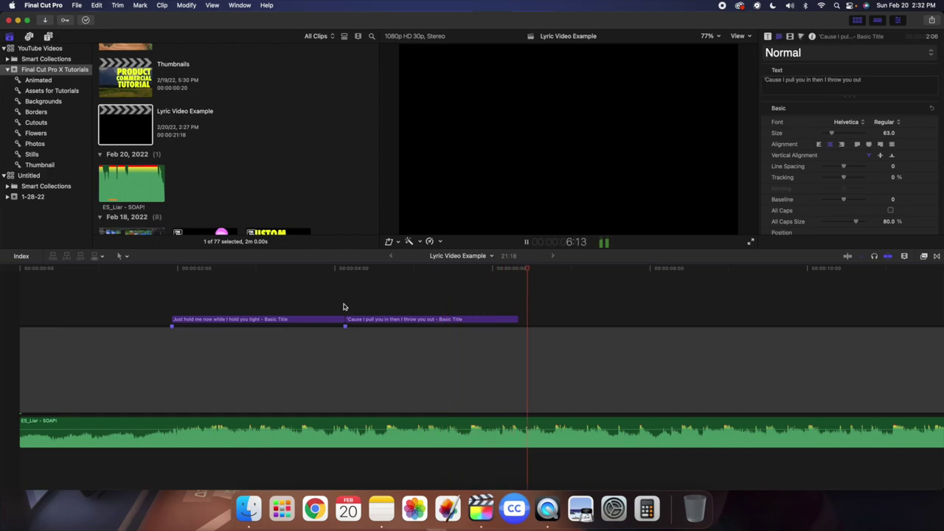
Replay the second title and add a marker where its lyric ends.
{"action": "left_click", "coordinate": [509, 337]}
{"action": "scroll", "coordinate": [509, 337], "scroll_direction": "right", "scroll_amount": 2}
{"action": "scroll", "coordinate": [510, 336], "scroll_direction": "right", "scroll_amount": 3}
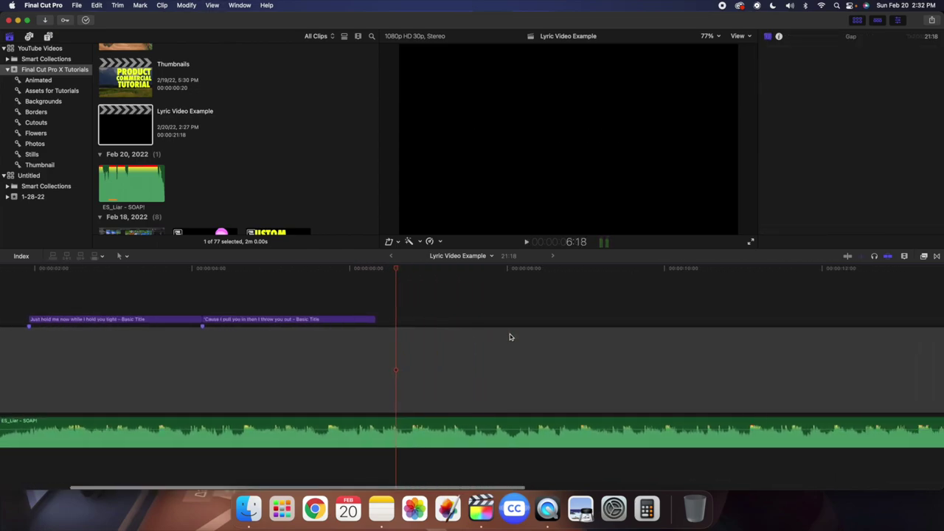
{"action": "left_click", "coordinate": [133, 299]}
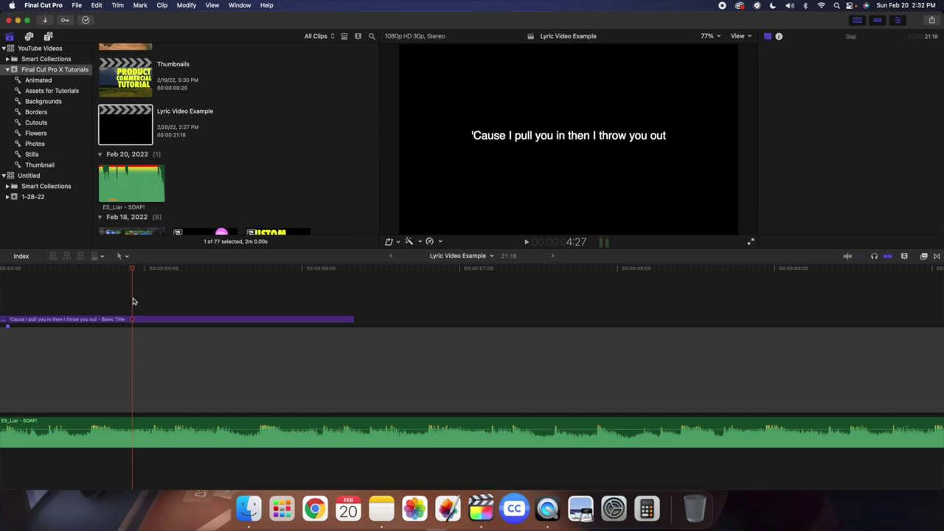
{"action": "key", "text": "space"}
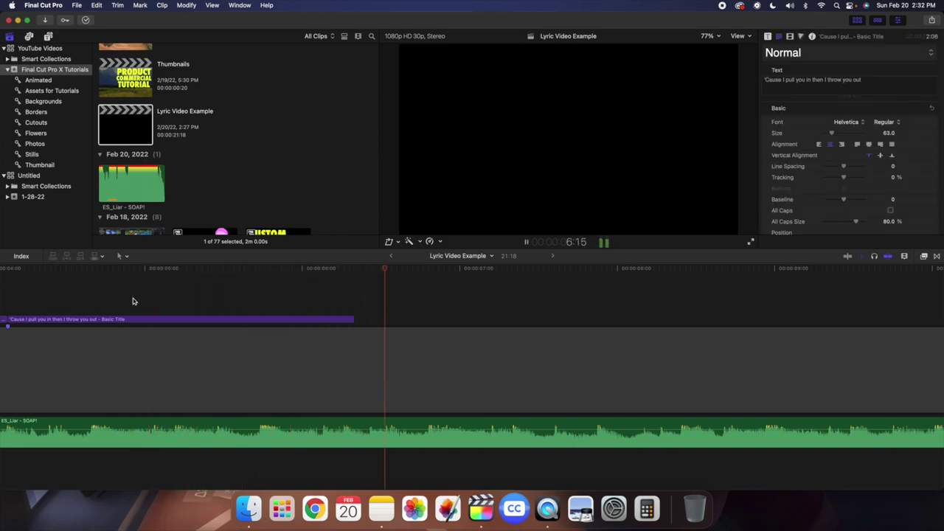
{"action": "left_click", "coordinate": [132, 298]}
{"action": "left_click", "coordinate": [132, 298]}
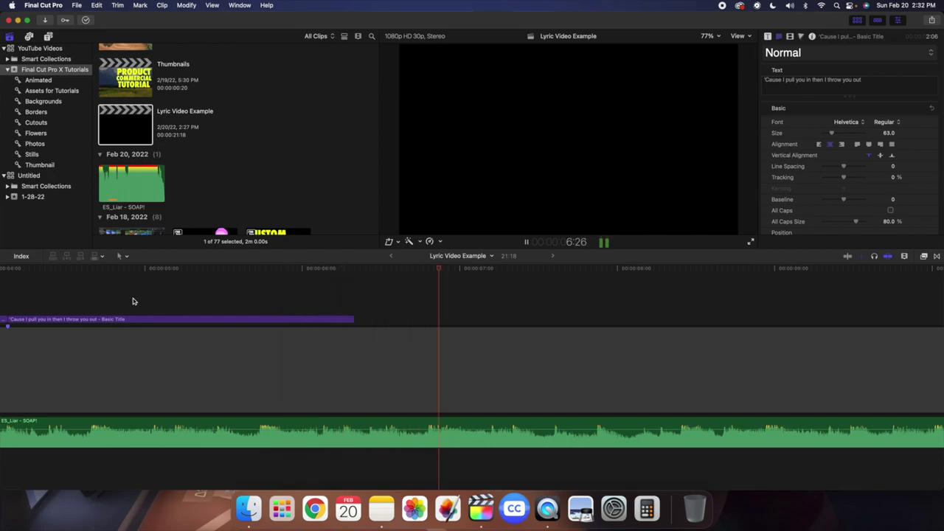
{"action": "left_click", "coordinate": [133, 298]}
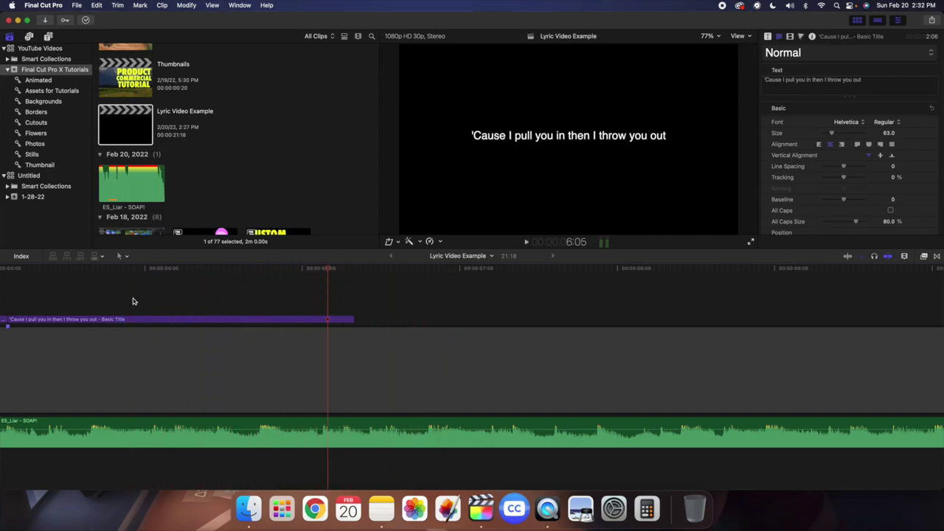
{"action": "left_click", "coordinate": [273, 301]}
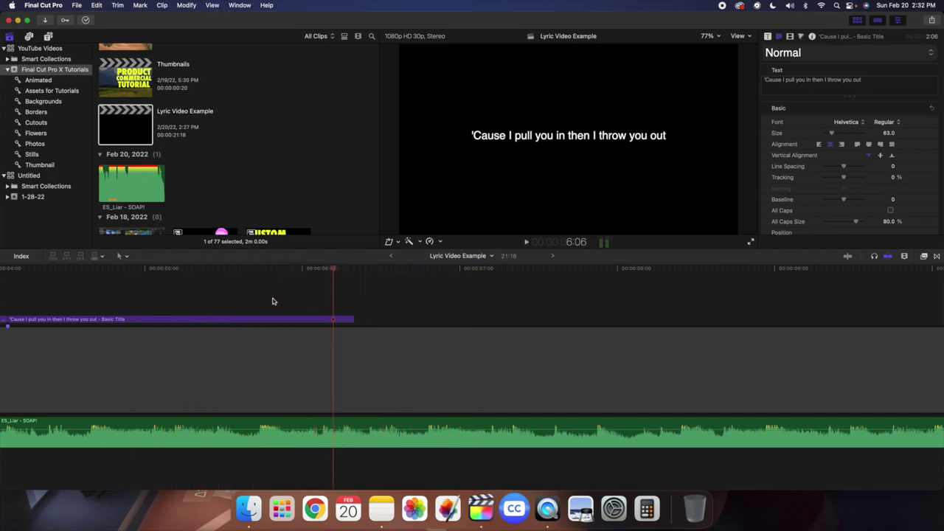
{"action": "key", "text": "m"}
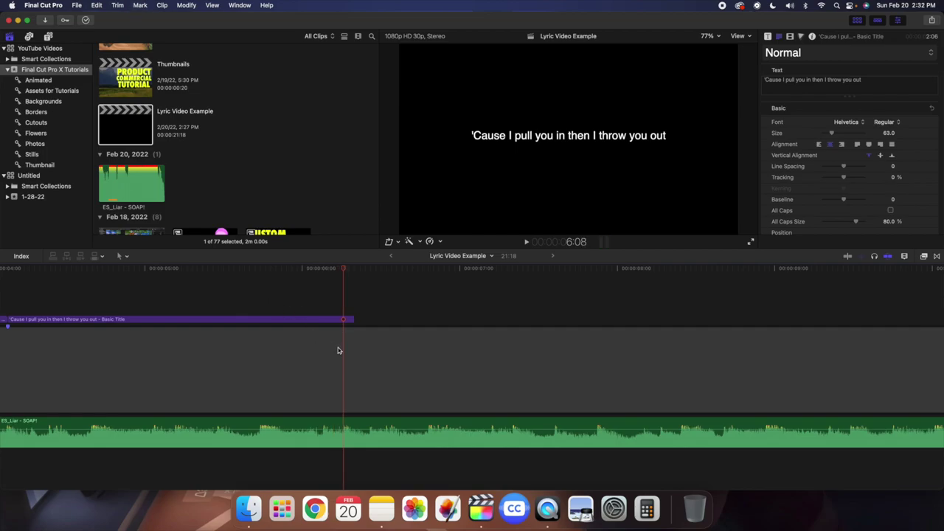
Trim the second title's end to the playhead and paste a copy after it.
{"action": "left_click", "coordinate": [338, 349]}
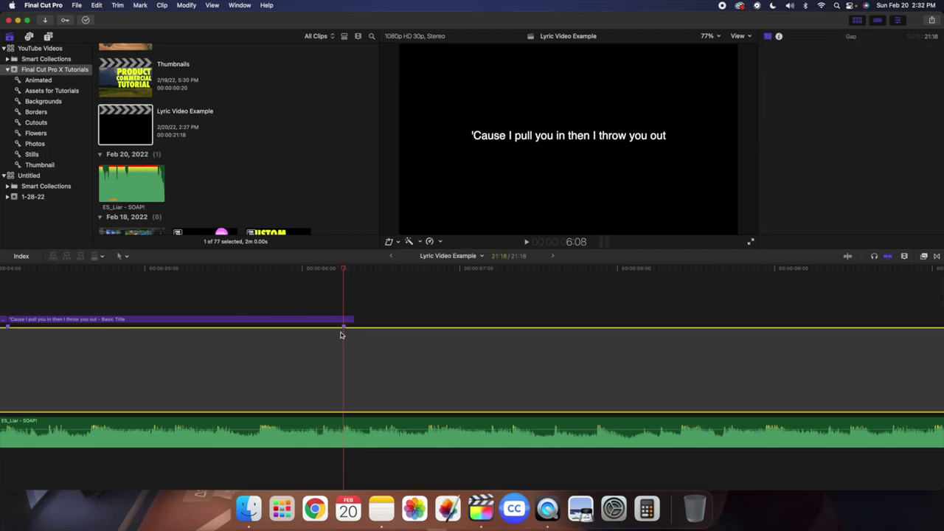
{"action": "left_click", "coordinate": [344, 321]}
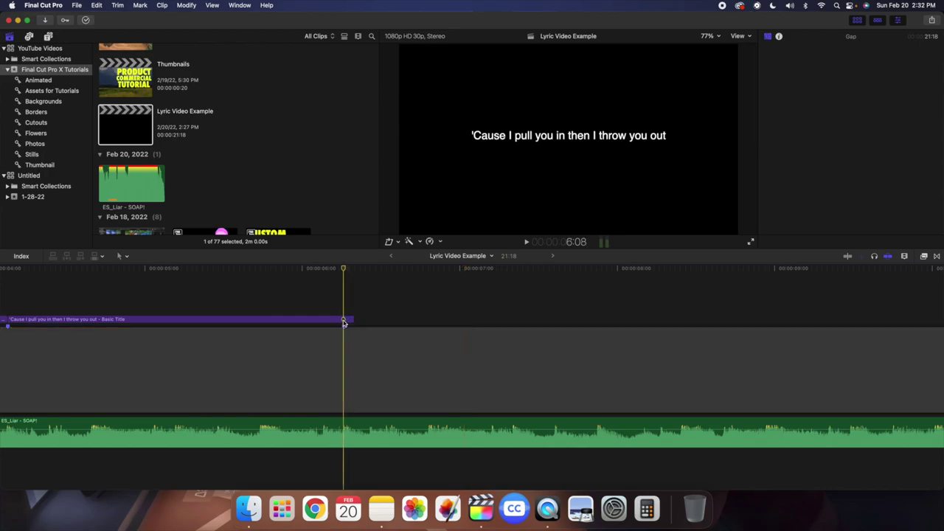
{"action": "key", "text": "alt+bracketright"}
{"action": "key", "text": "shift+z"}
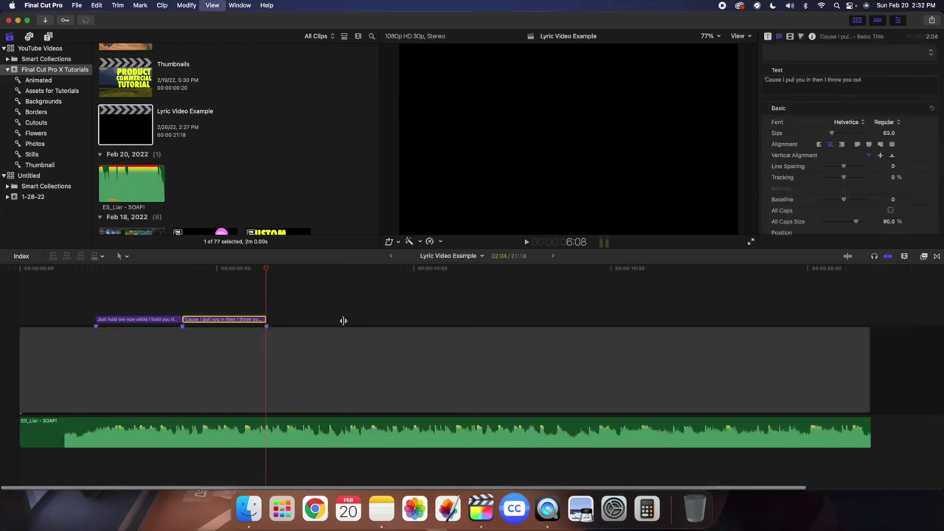
{"action": "left_click", "coordinate": [266, 303]}
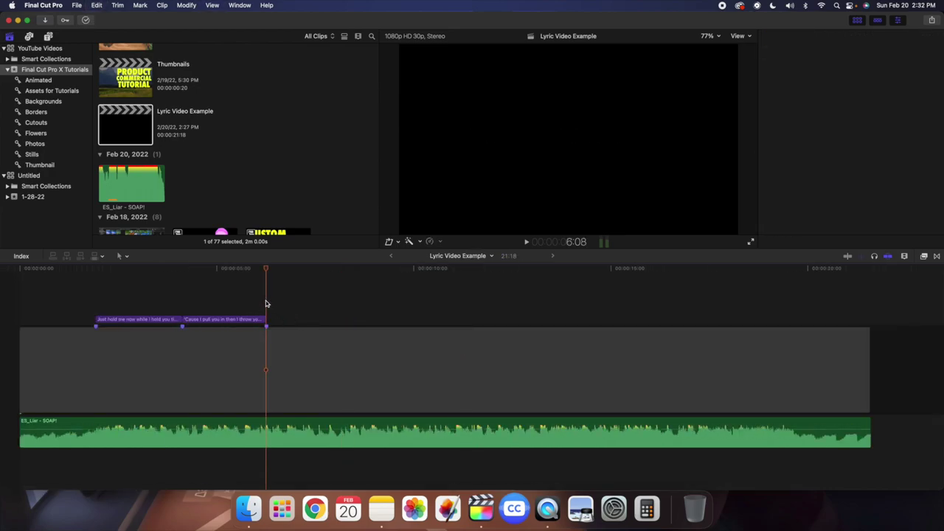
{"action": "key", "text": "super+v"}
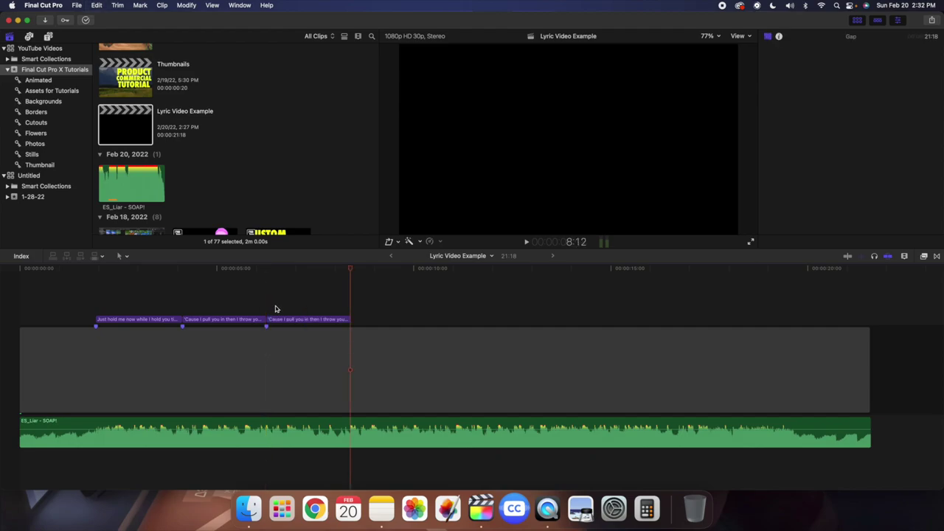
{"action": "left_click", "coordinate": [281, 308]}
Copy 'But I swear' from the Lyrics note into the third title's text.
{"action": "left_click", "coordinate": [381, 509]}
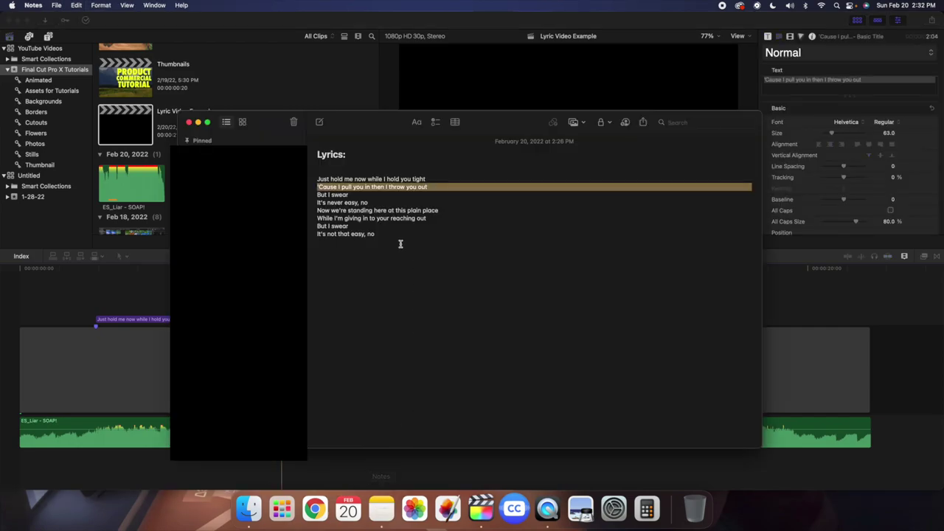
{"action": "double_click", "coordinate": [324, 195]}
{"action": "triple_click", "coordinate": [325, 195]}
{"action": "key", "text": "cmd+c"}
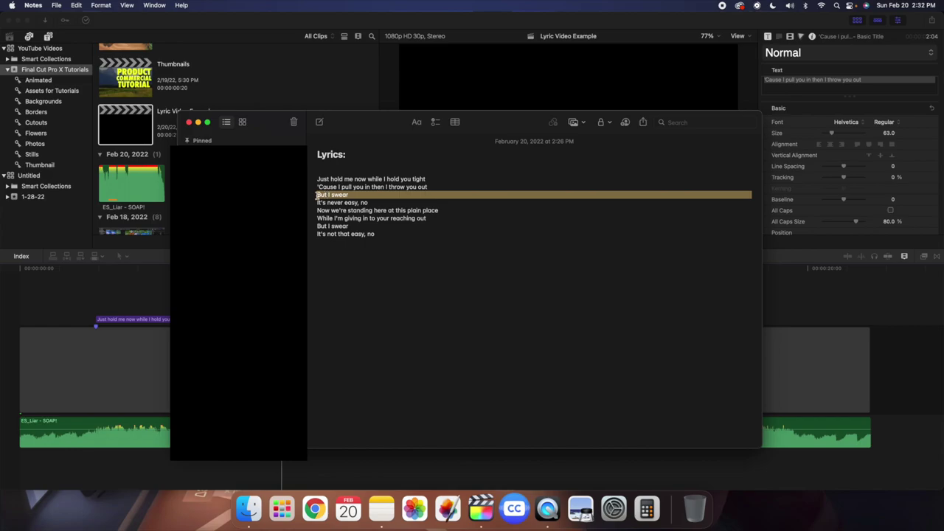
{"action": "left_click", "coordinate": [133, 263]}
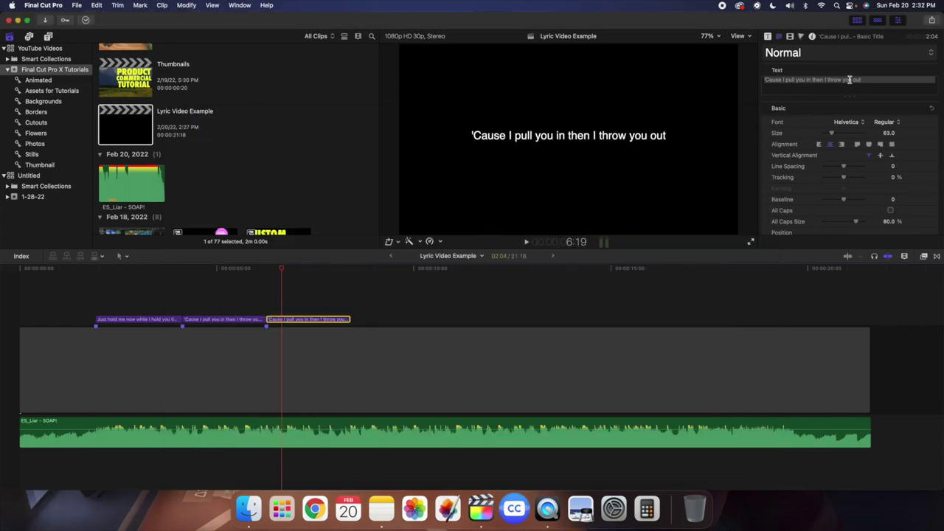
{"action": "double_click", "coordinate": [850, 80]}
{"action": "key", "text": "cmd+a"}
{"action": "key", "text": "cmd+v"}
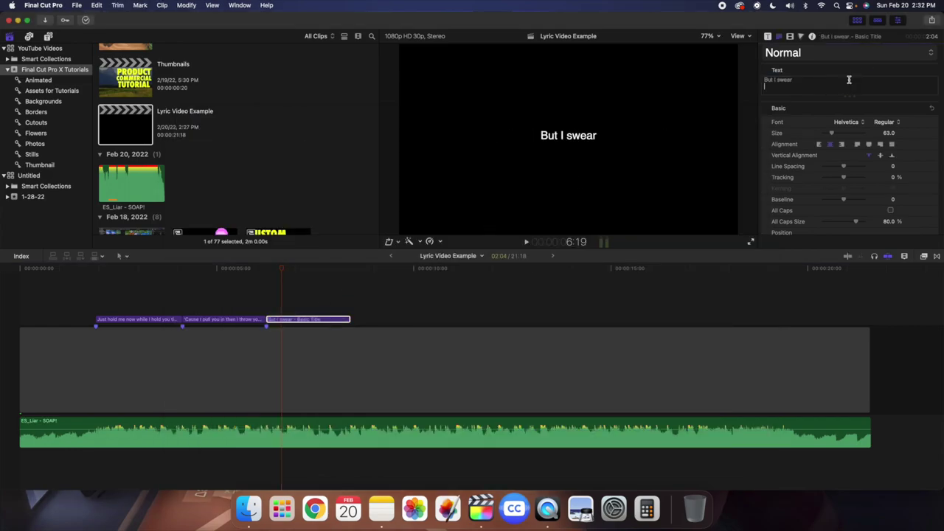
{"action": "left_click", "coordinate": [22, 301]}
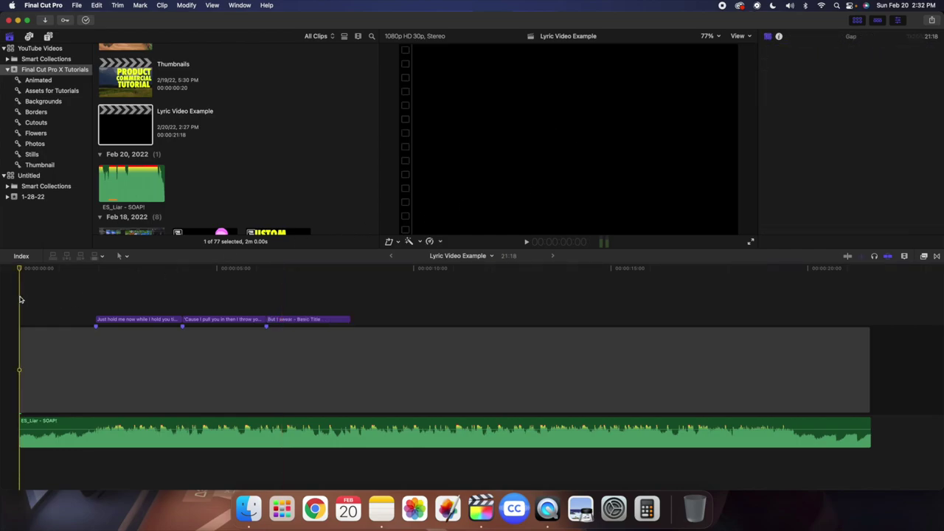
{"action": "key", "text": "space"}
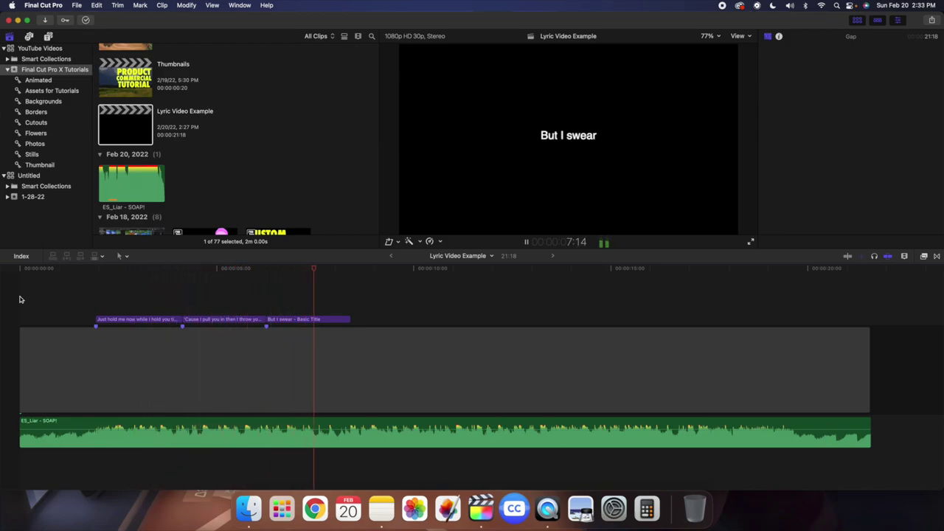
{"action": "key", "text": "space"}
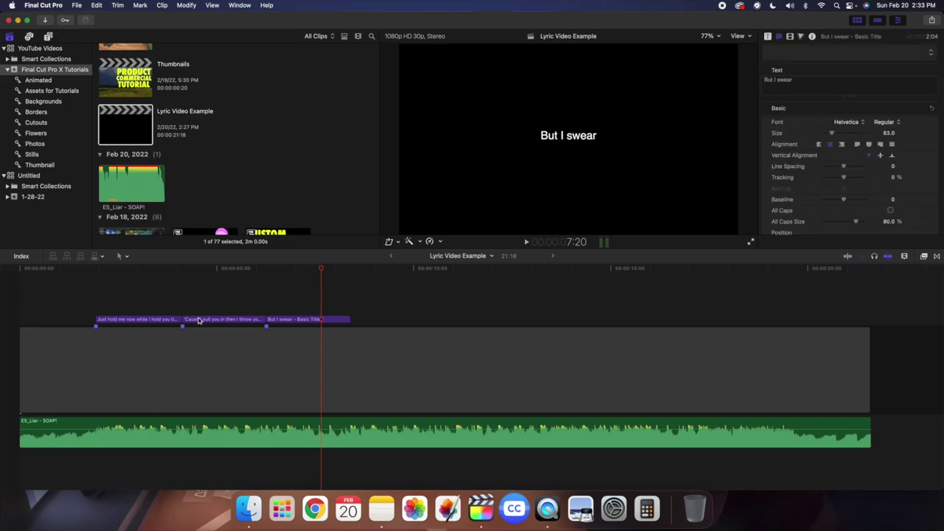
{"action": "left_click", "coordinate": [154, 308]}
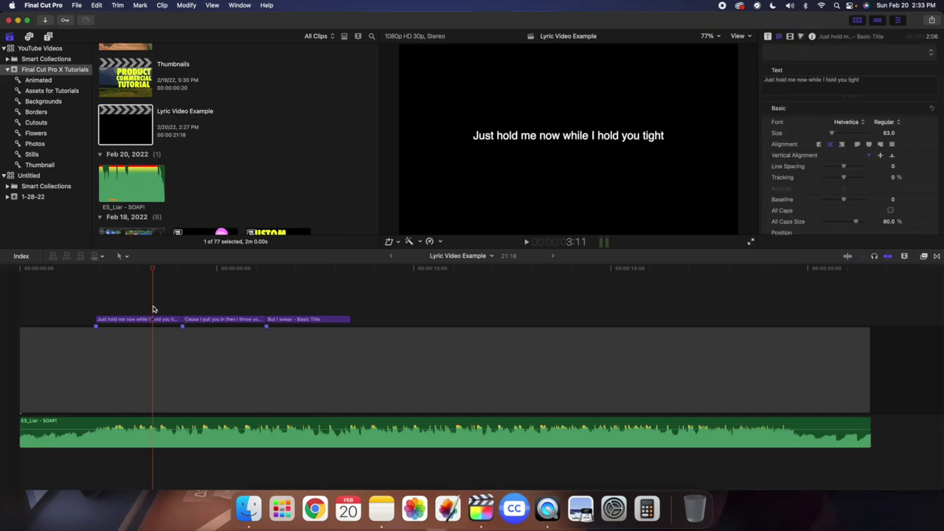
{"action": "key", "text": "plus"}
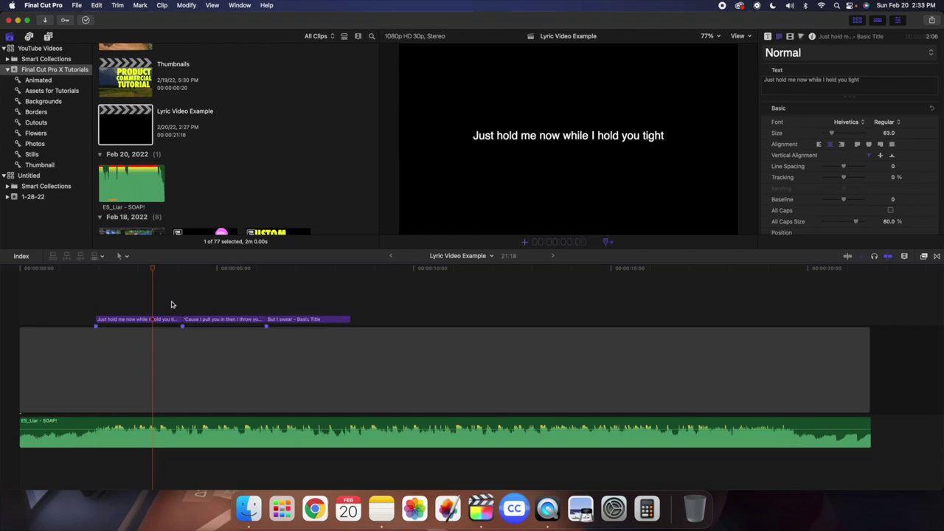
{"action": "key", "text": "super+equal"}
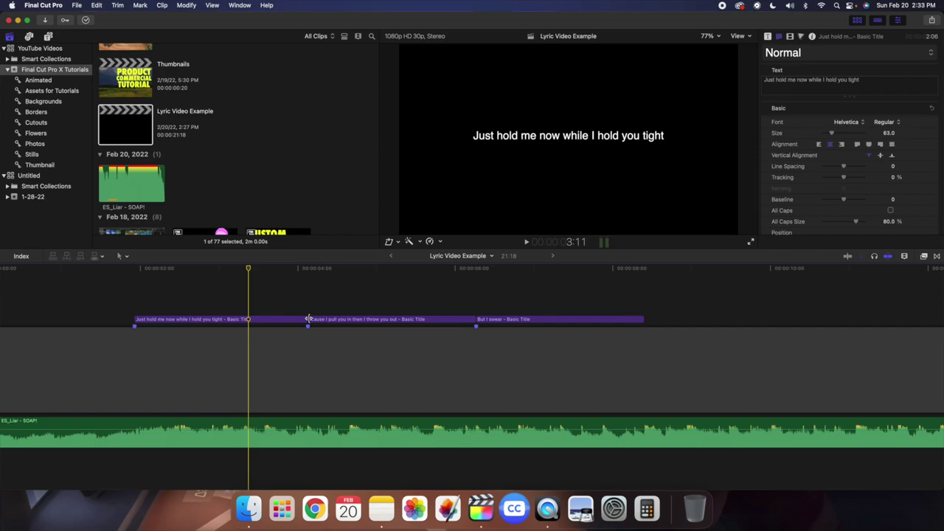
{"action": "left_click", "coordinate": [273, 322]}
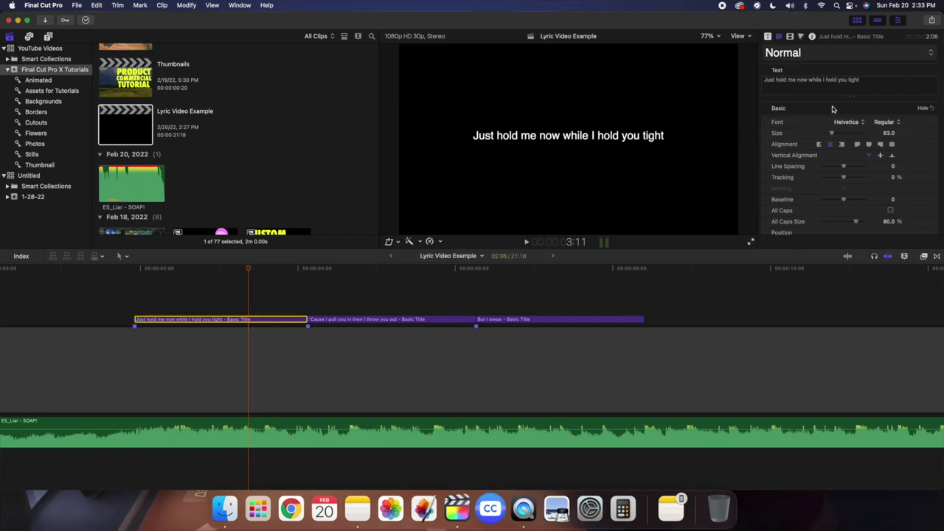
Install Gullever Font.ttf from the Desktop's gullever font folder in Font Book.
{"action": "left_click", "coordinate": [845, 123]}
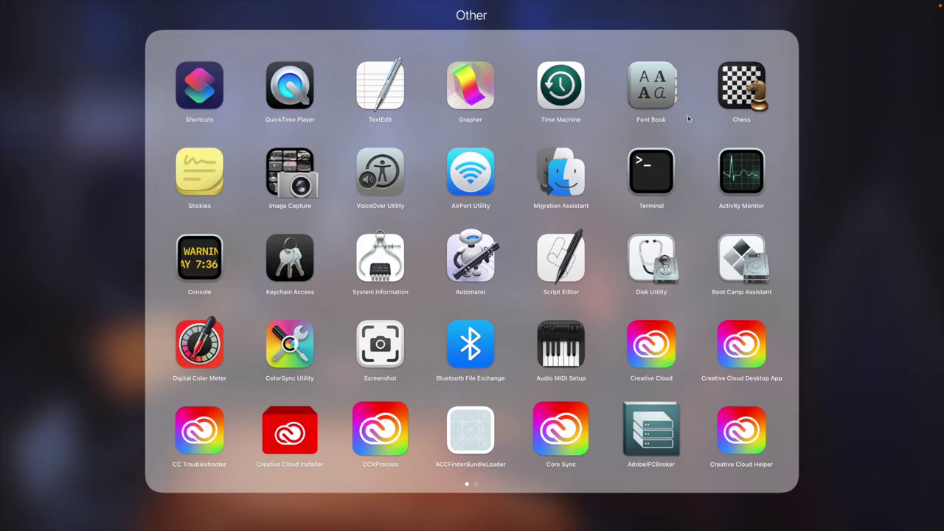
{"action": "left_click", "coordinate": [641, 92]}
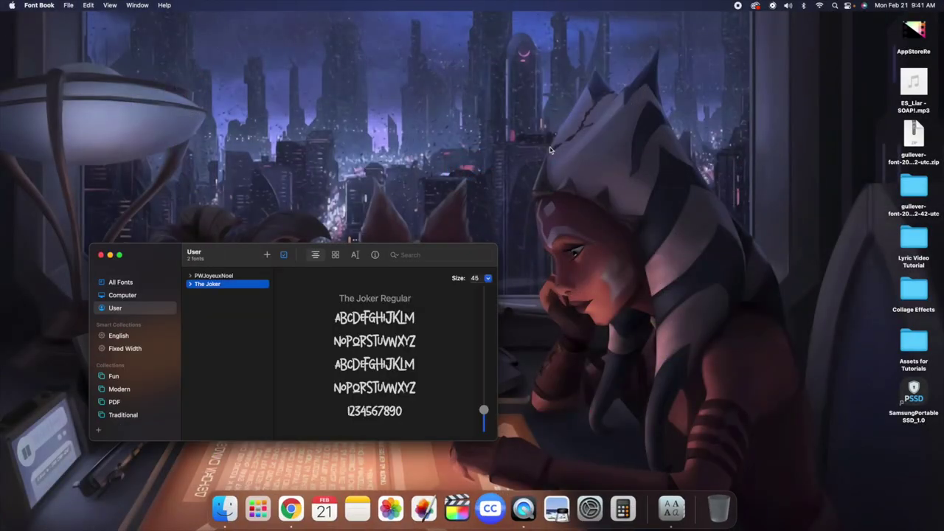
{"action": "left_click", "coordinate": [267, 256]}
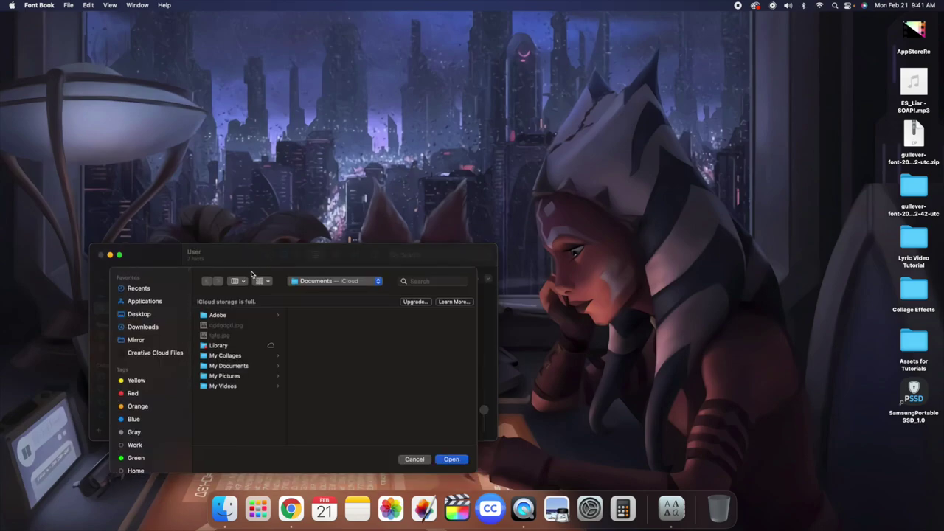
{"action": "left_click", "coordinate": [138, 315]}
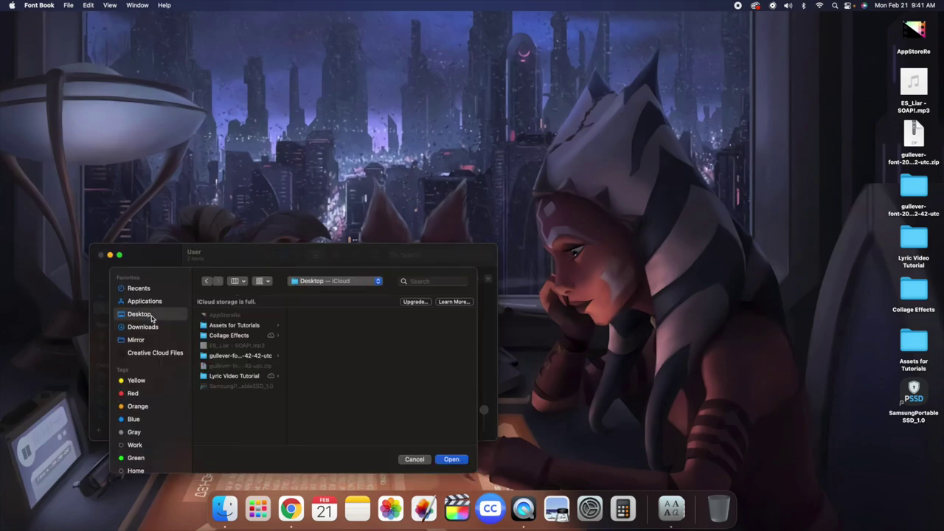
{"action": "left_click", "coordinate": [230, 357]}
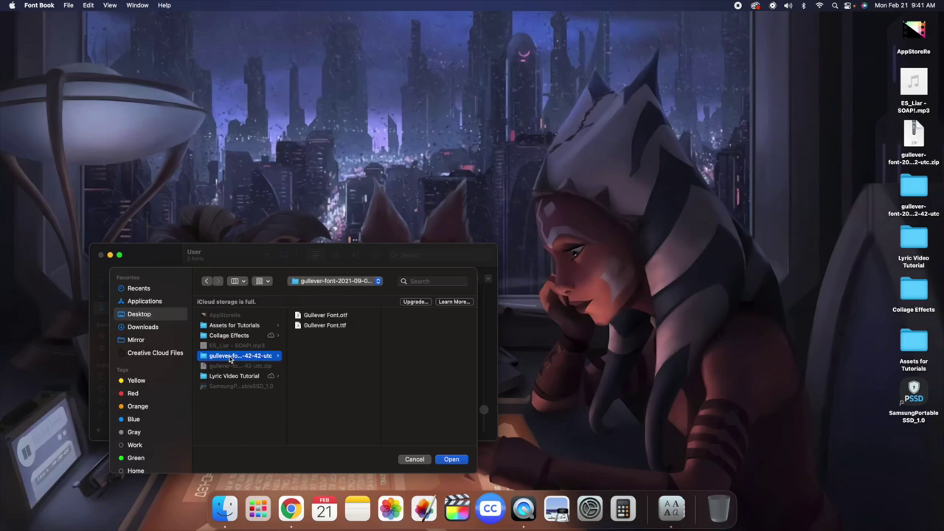
{"action": "left_click", "coordinate": [341, 327]}
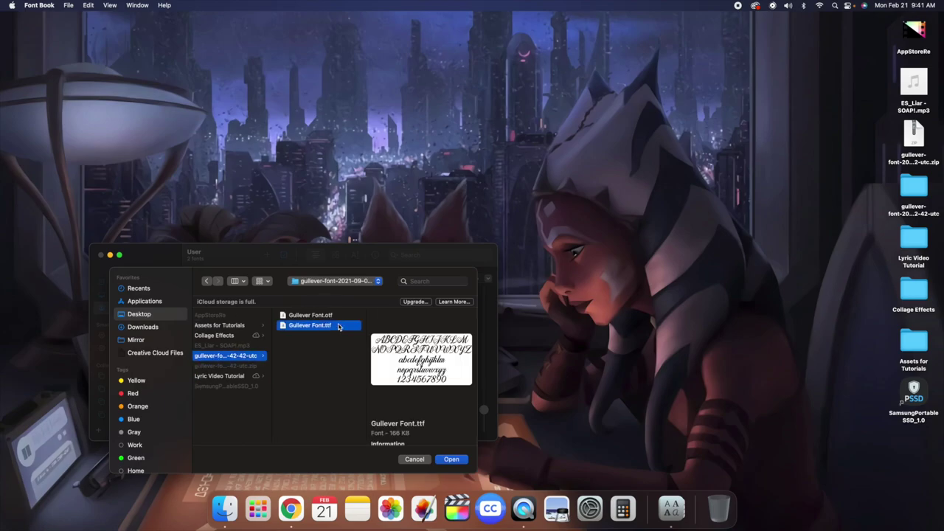
{"action": "left_click", "coordinate": [452, 460]}
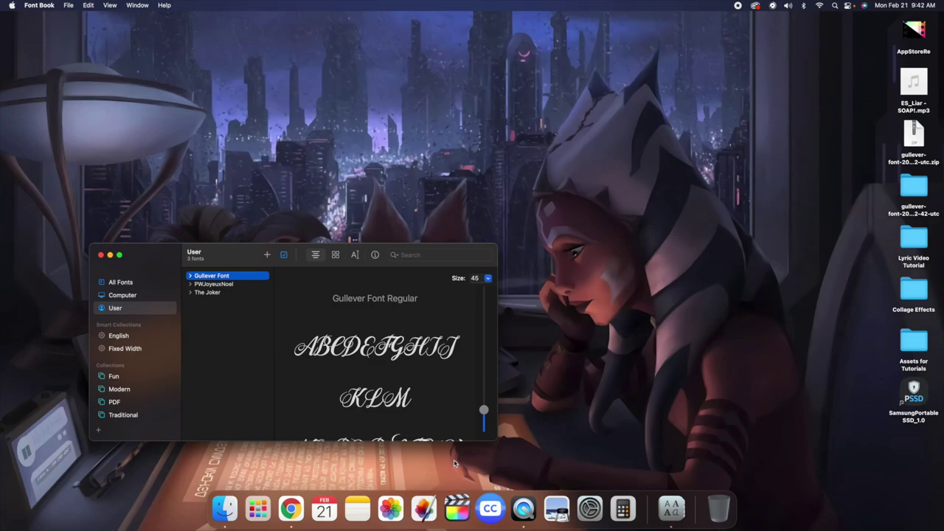
Check the User fonts list, where Gullever Font sits beside The Joker.
{"action": "left_click", "coordinate": [122, 295]}
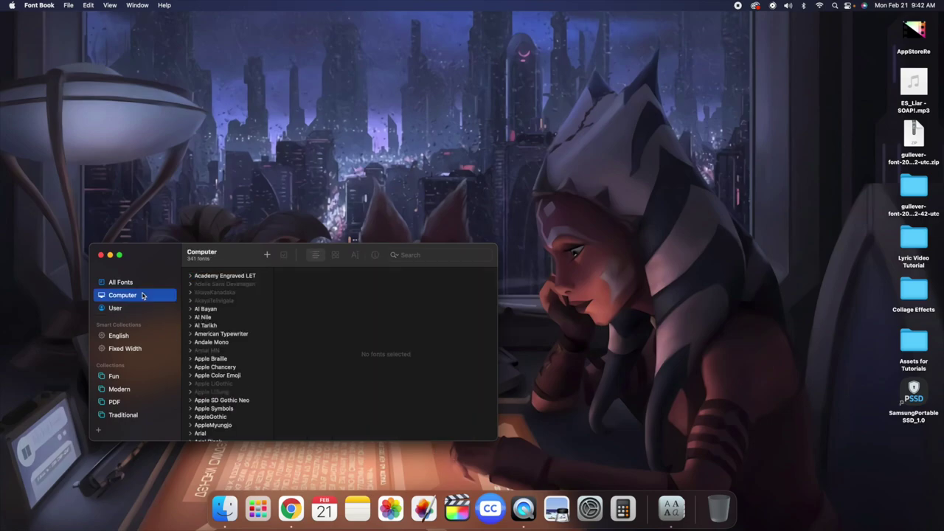
{"action": "left_click", "coordinate": [140, 308]}
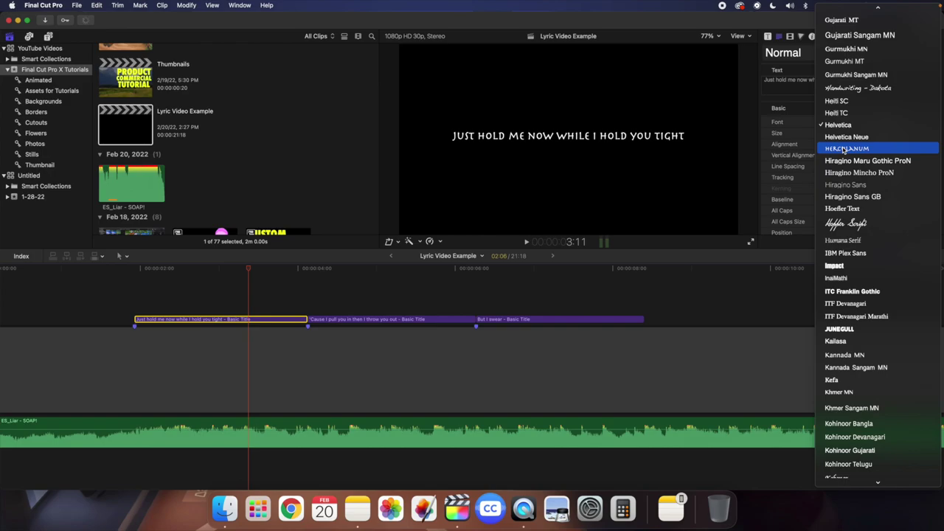
{"action": "scroll", "coordinate": [844, 150], "scroll_direction": "down", "scroll_amount": 20}
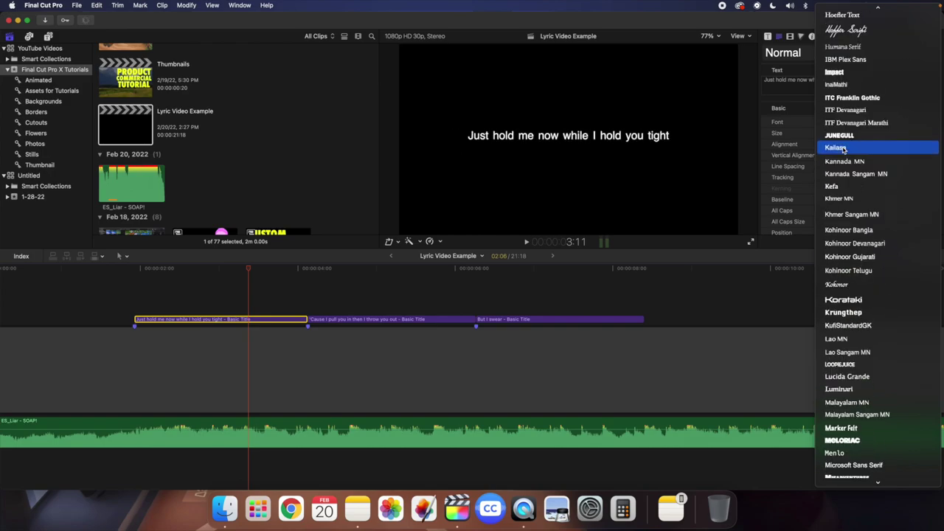
Set the second lyric title's font to The Joker.
{"action": "scroll", "coordinate": [844, 150], "scroll_direction": "down", "scroll_amount": 20}
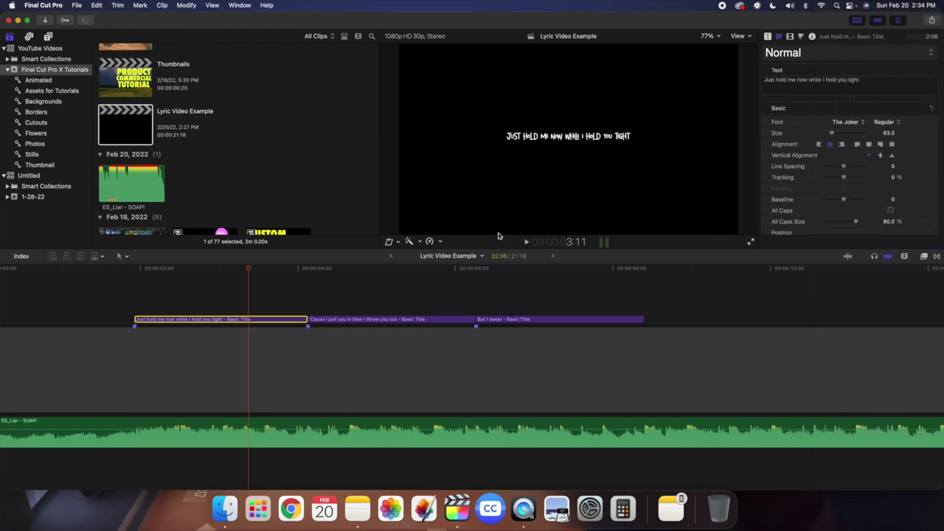
{"action": "left_click", "coordinate": [334, 319]}
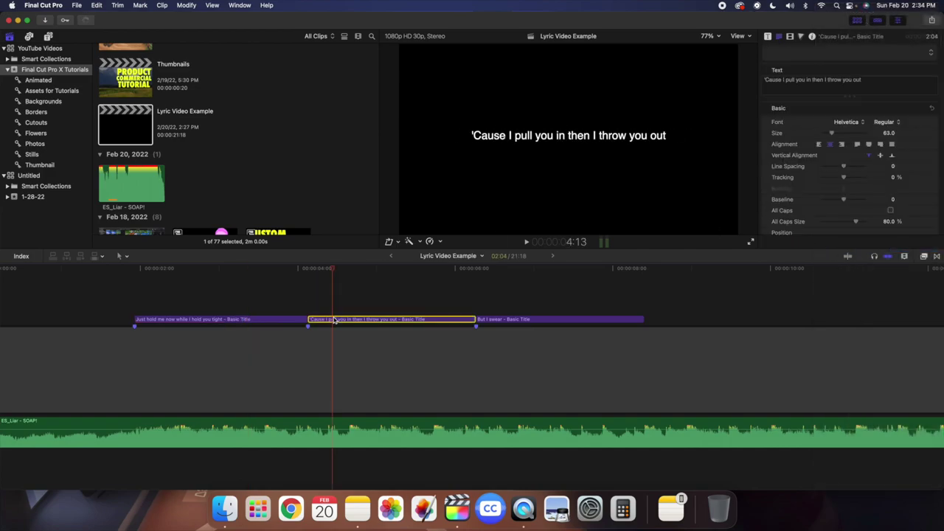
{"action": "left_click", "coordinate": [849, 124]}
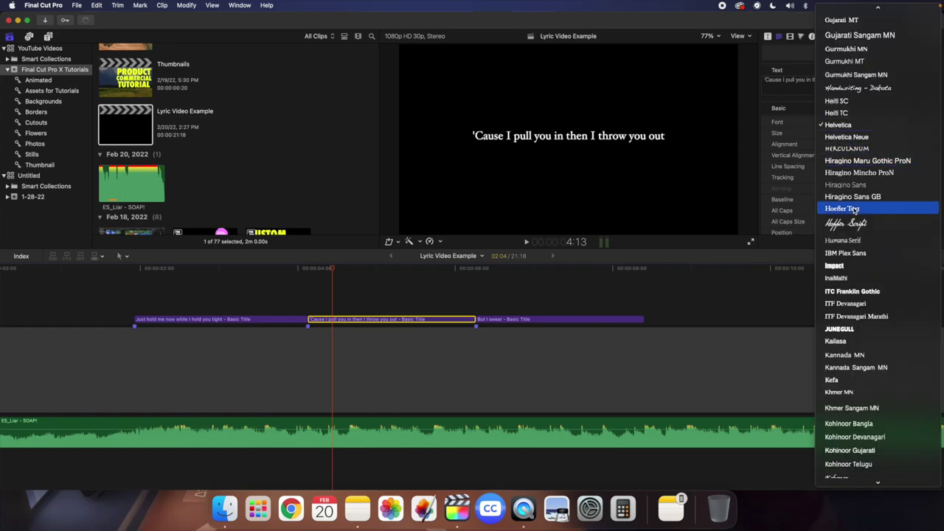
{"action": "scroll", "coordinate": [854, 210], "scroll_direction": "down", "scroll_amount": 10}
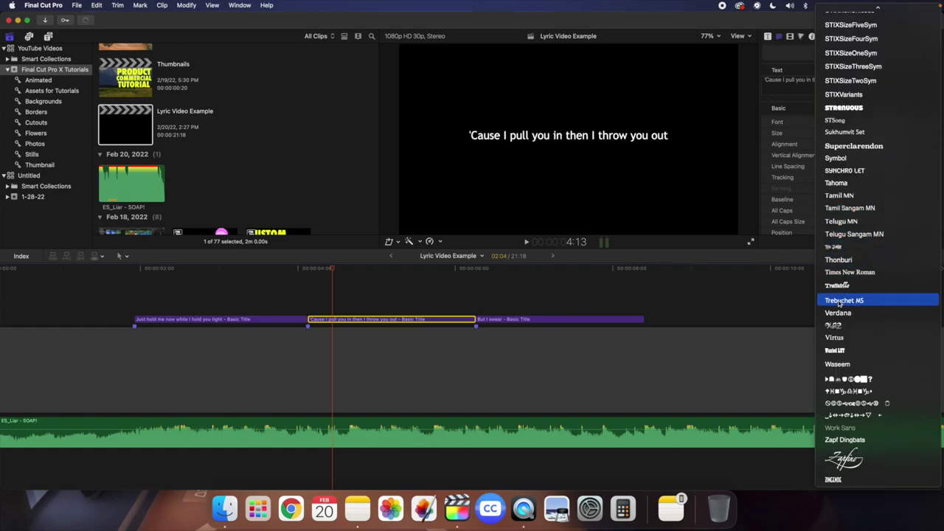
{"action": "left_click", "coordinate": [848, 247]}
Set the 'But I swear' title's font to The Joker as well.
{"action": "left_click", "coordinate": [592, 319]}
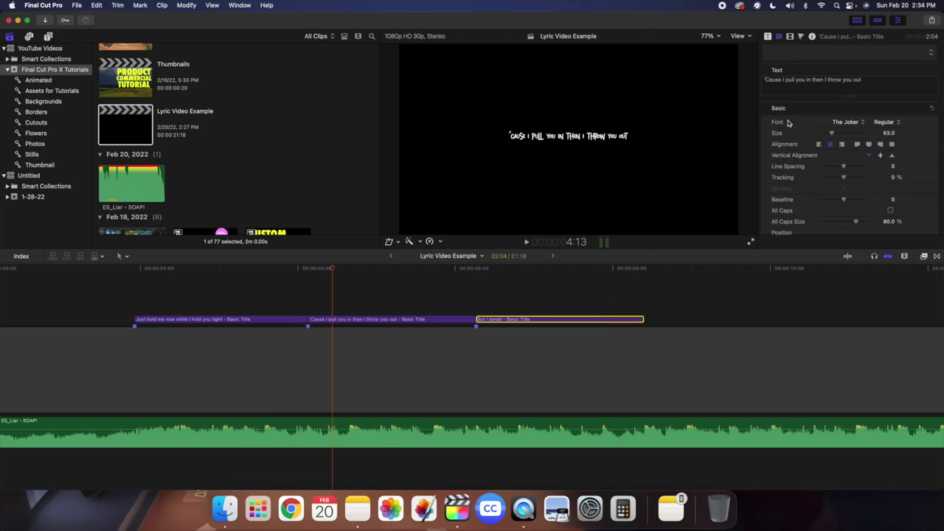
{"action": "left_click", "coordinate": [842, 124]}
{"action": "scroll", "coordinate": [842, 126], "scroll_direction": "down", "scroll_amount": 10}
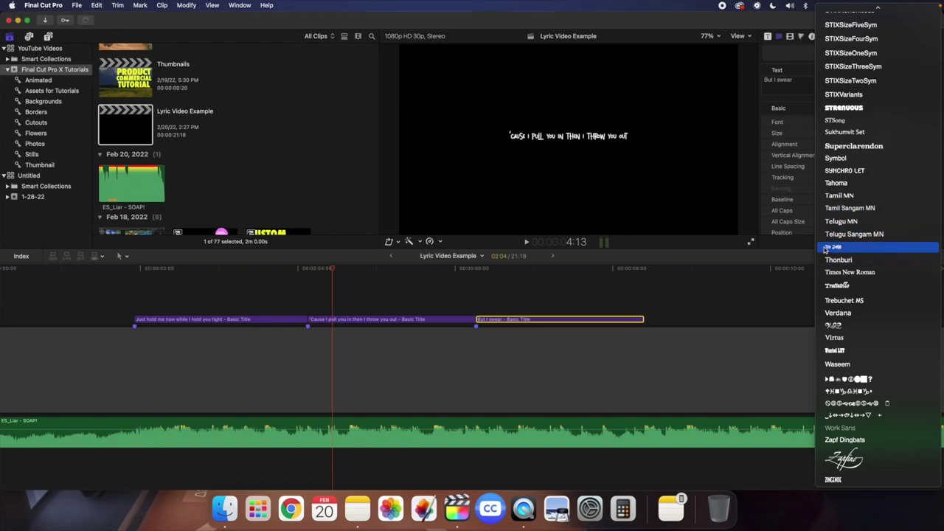
{"action": "left_click", "coordinate": [834, 247]}
Play the first lyric title, then break its text onto two lines after 'now'.
{"action": "left_click", "coordinate": [133, 300]}
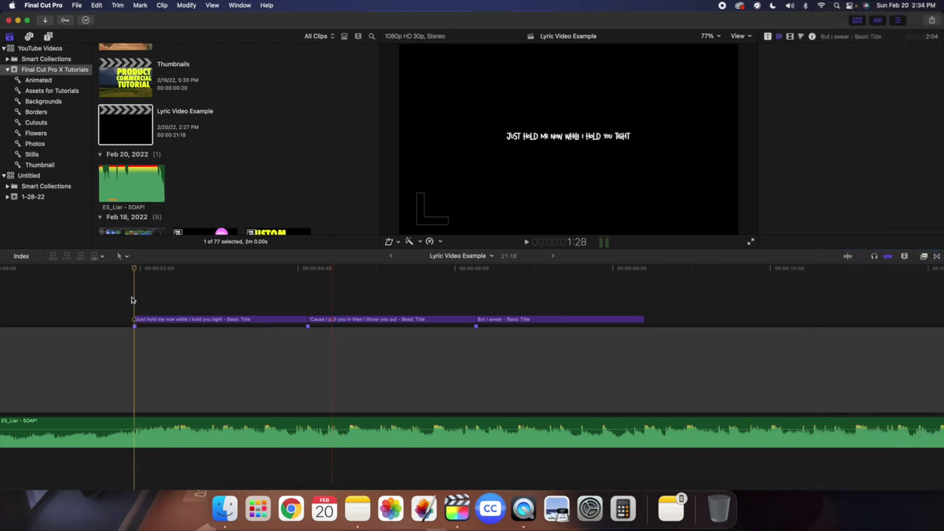
{"action": "key", "text": "XF86AudioMute"}
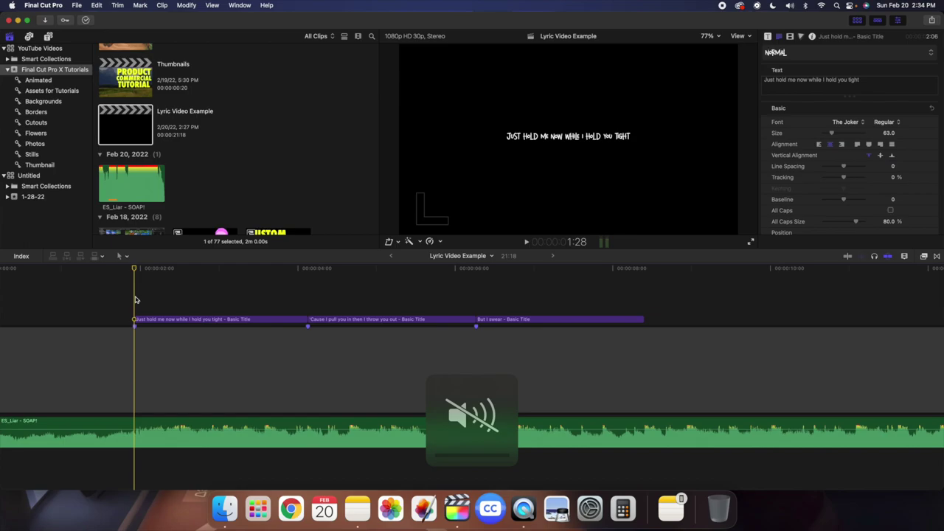
{"action": "key", "text": "space"}
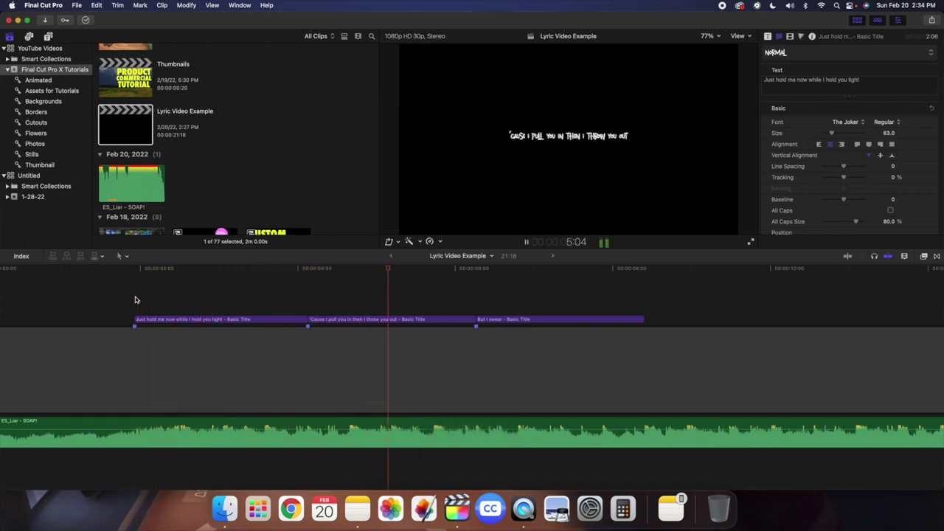
{"action": "left_click", "coordinate": [208, 307]}
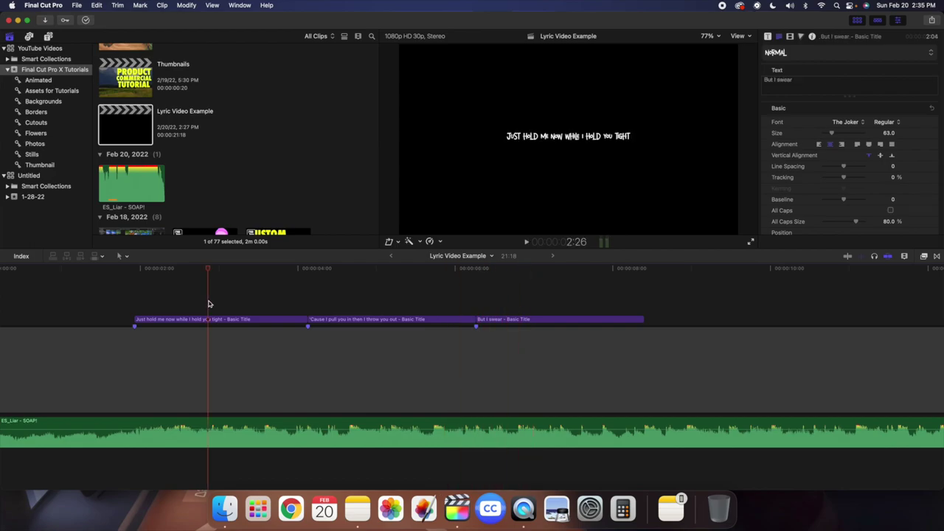
{"action": "left_click", "coordinate": [207, 321]}
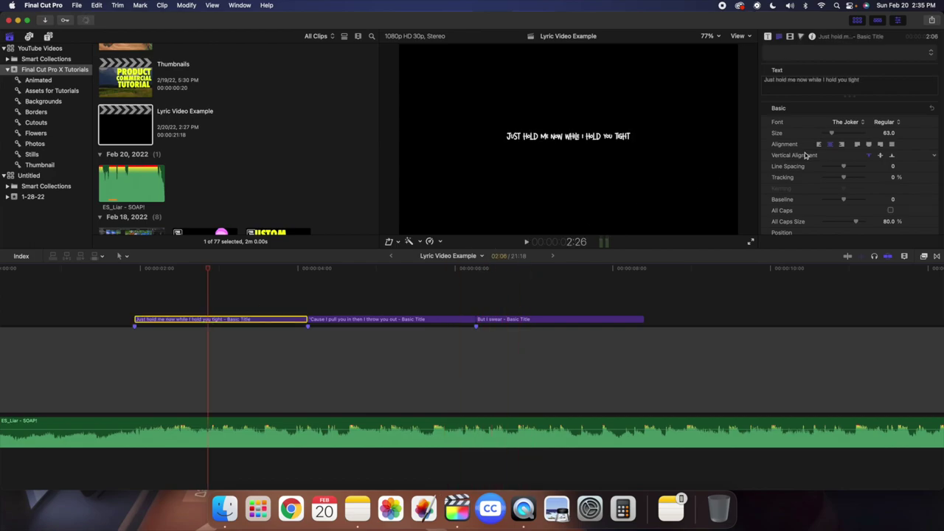
{"action": "left_click", "coordinate": [810, 79]}
{"action": "key", "text": "Return"}
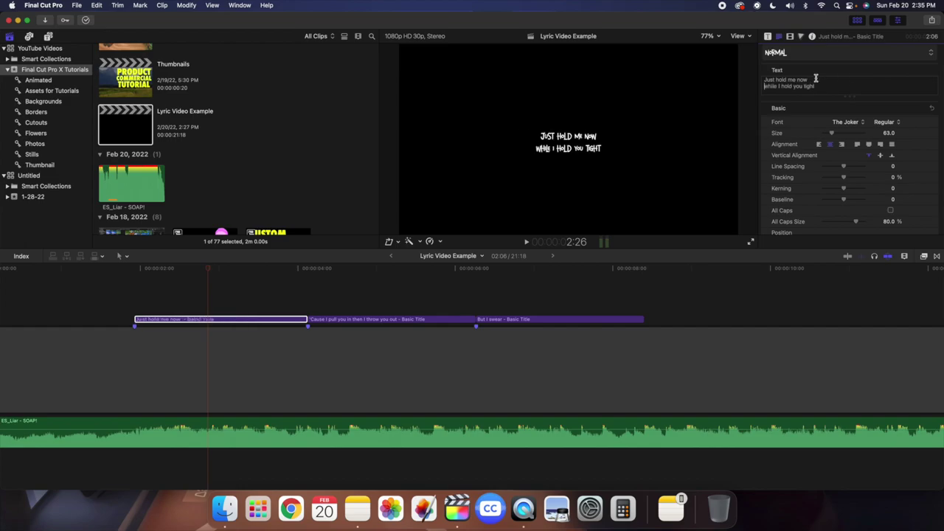
Enlarge the first title to size 170, show horizon guides, and raise it slightly.
{"action": "left_click_drag", "start_coordinate": [830, 132], "coordinate": [846, 133]}
{"action": "left_click", "coordinate": [736, 40]}
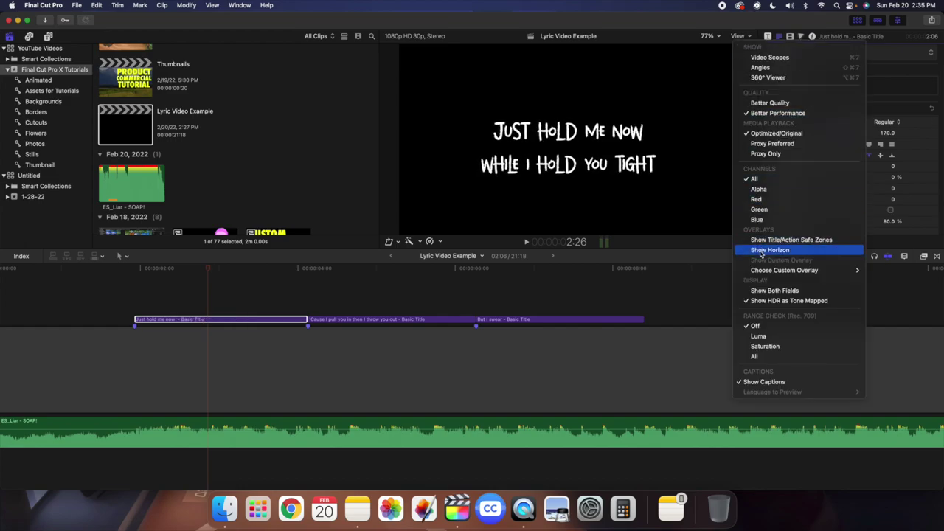
{"action": "left_click", "coordinate": [801, 246]}
{"action": "left_click", "coordinate": [260, 323]}
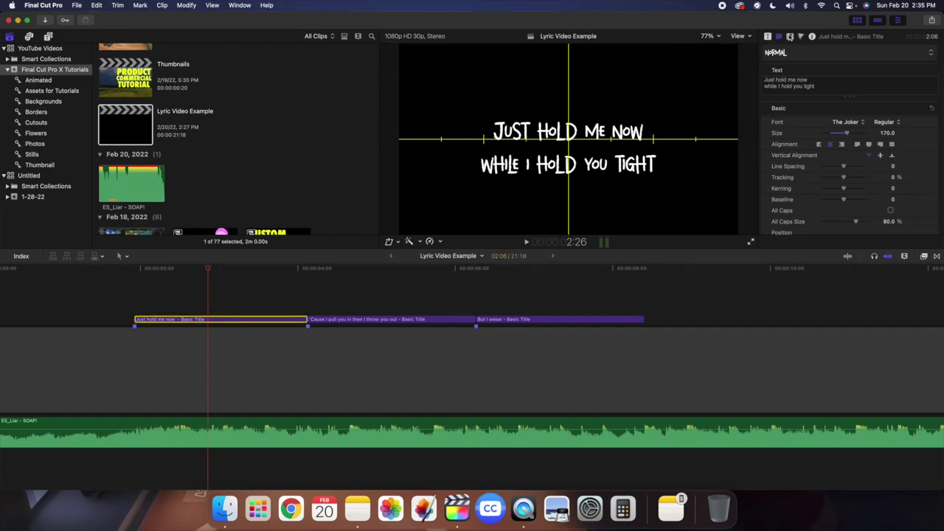
{"action": "left_click", "coordinate": [790, 37]}
{"action": "left_click_drag", "start_coordinate": [893, 101], "coordinate": [893, 101]}
Enlarge the second lyric title to size 136 and nudge it lower.
{"action": "left_click", "coordinate": [351, 310]}
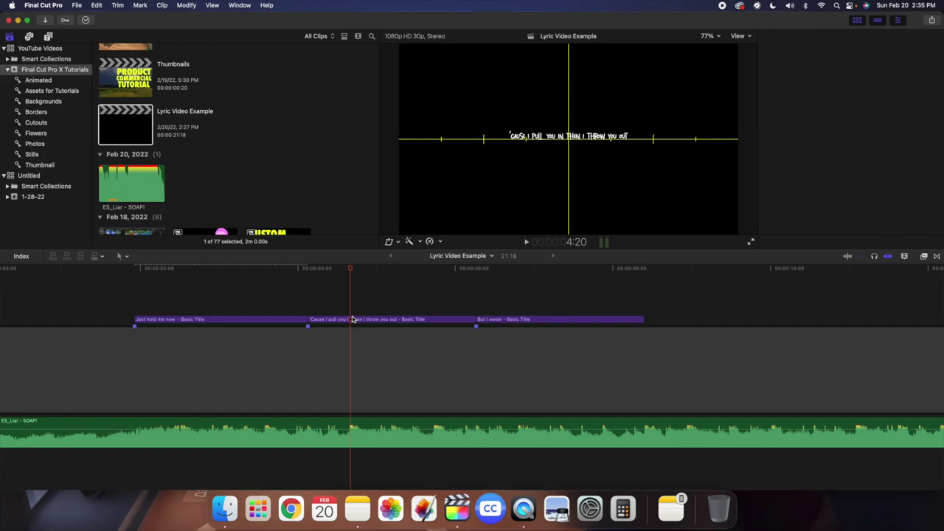
{"action": "left_click", "coordinate": [354, 319]}
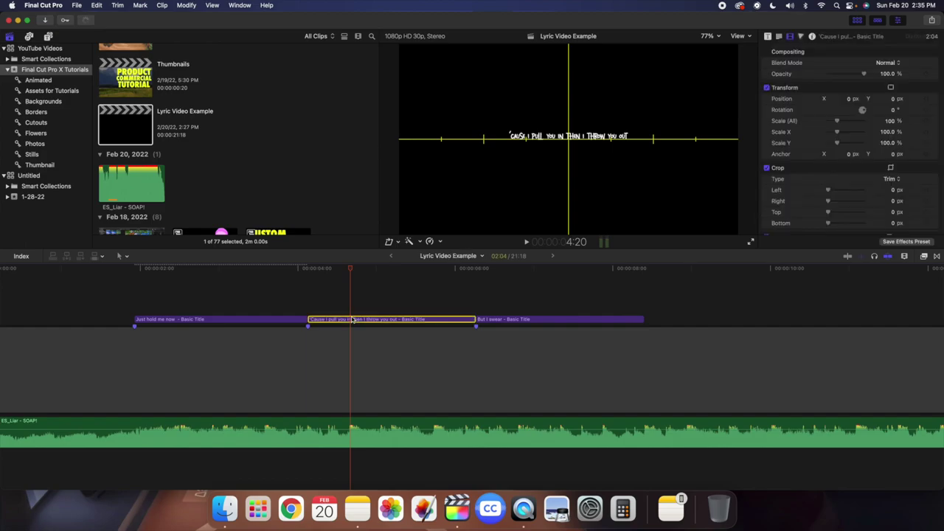
{"action": "left_click", "coordinate": [779, 37]}
{"action": "left_click_drag", "start_coordinate": [832, 135], "coordinate": [844, 136]}
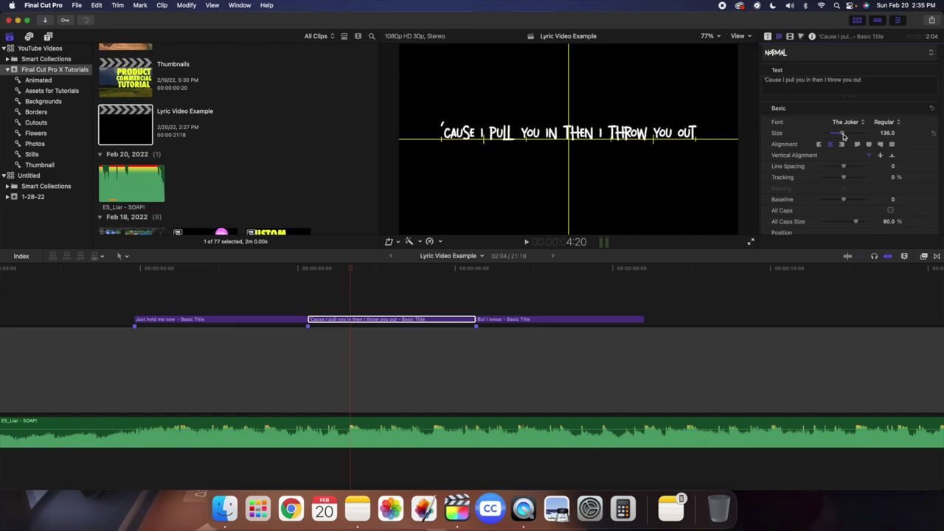
{"action": "left_click", "coordinate": [790, 37]}
{"action": "left_click_drag", "start_coordinate": [891, 99], "coordinate": [891, 104]}
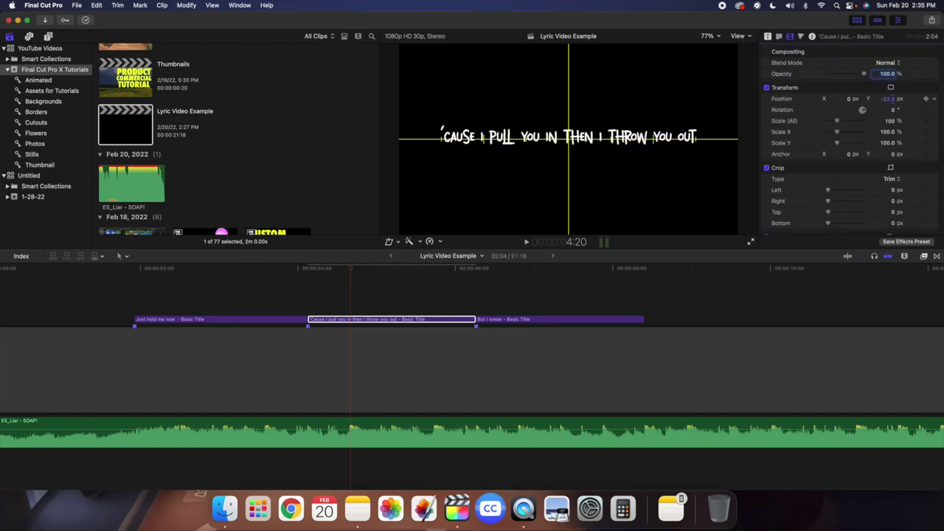
Enlarge the 'But I swear' title to size 185 and lower it in the frame.
{"action": "left_click", "coordinate": [532, 319]}
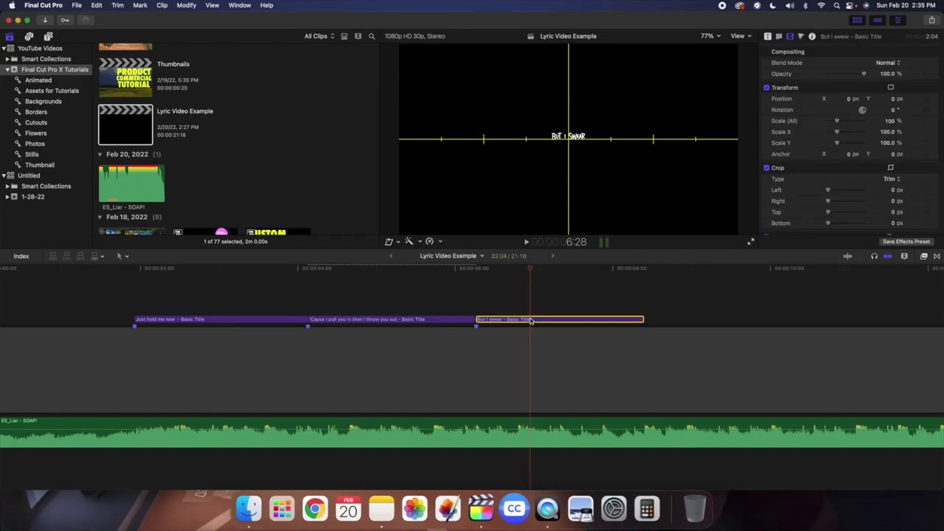
{"action": "left_click", "coordinate": [778, 39]}
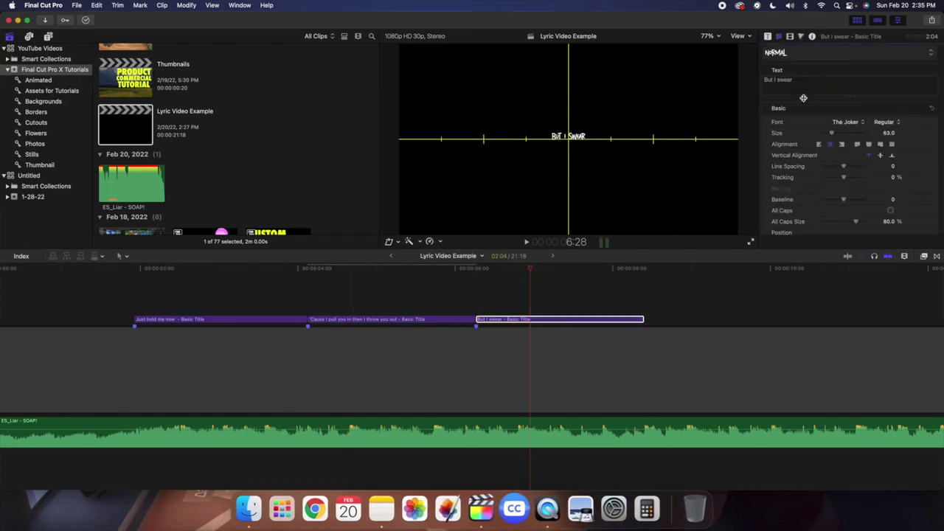
{"action": "left_click_drag", "start_coordinate": [831, 134], "coordinate": [851, 134]}
{"action": "left_click", "coordinate": [790, 36]}
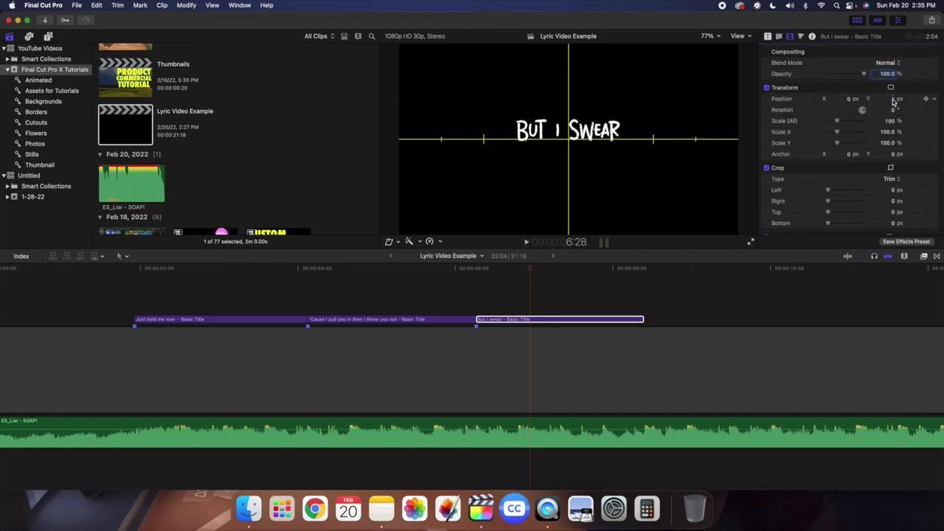
{"action": "left_click_drag", "start_coordinate": [894, 99], "coordinate": [894, 111]}
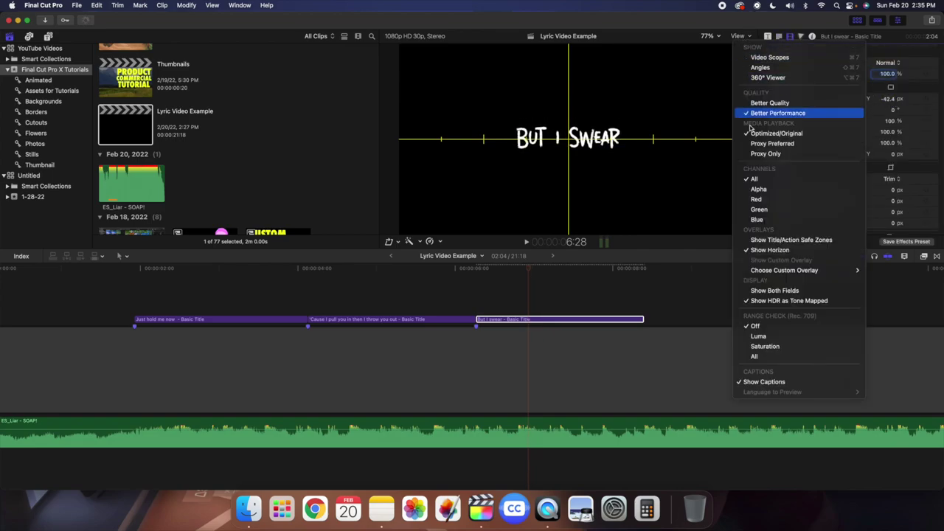
Hide the horizon guides in the viewer and deselect the title clip.
{"action": "left_click", "coordinate": [738, 36]}
{"action": "left_click", "coordinate": [764, 250]}
{"action": "left_click", "coordinate": [530, 298]}
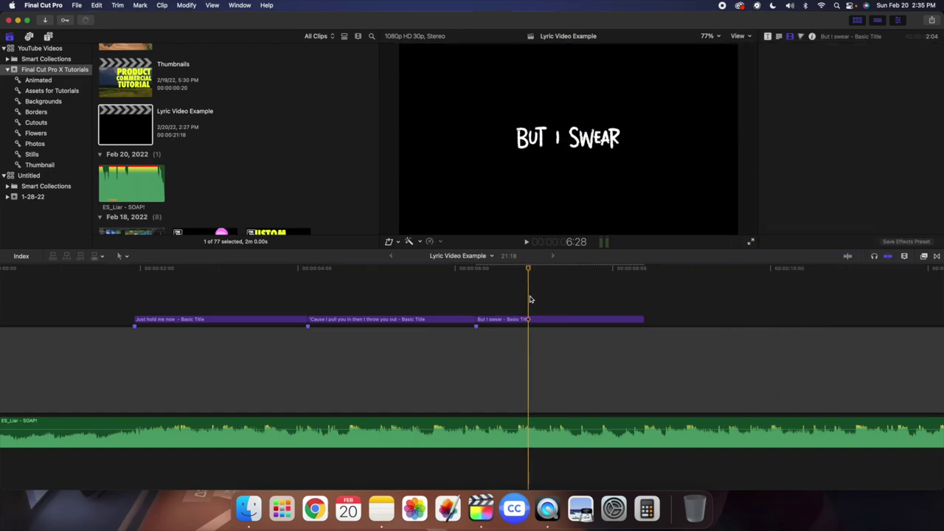
Fit the timeline and play the enlarged lyric titles from the first one.
{"action": "key", "text": "shift+z"}
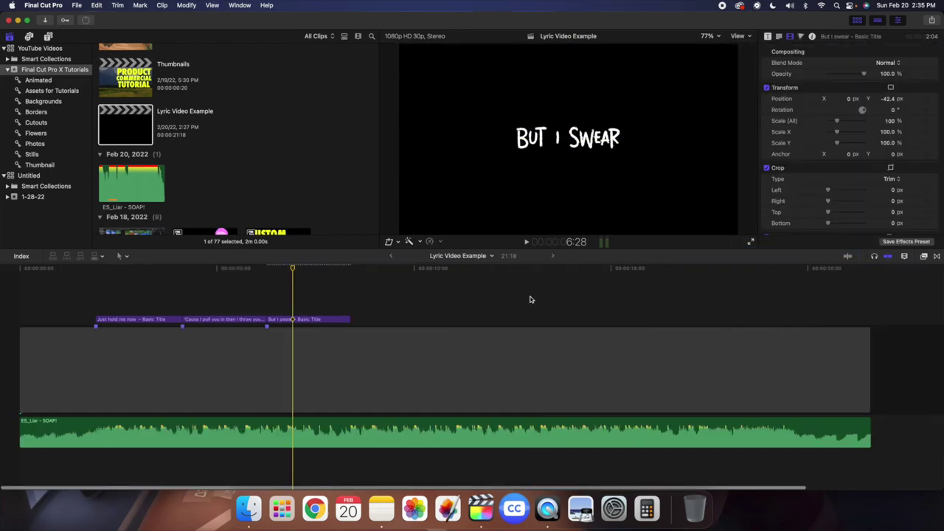
{"action": "key", "text": "super+equal"}
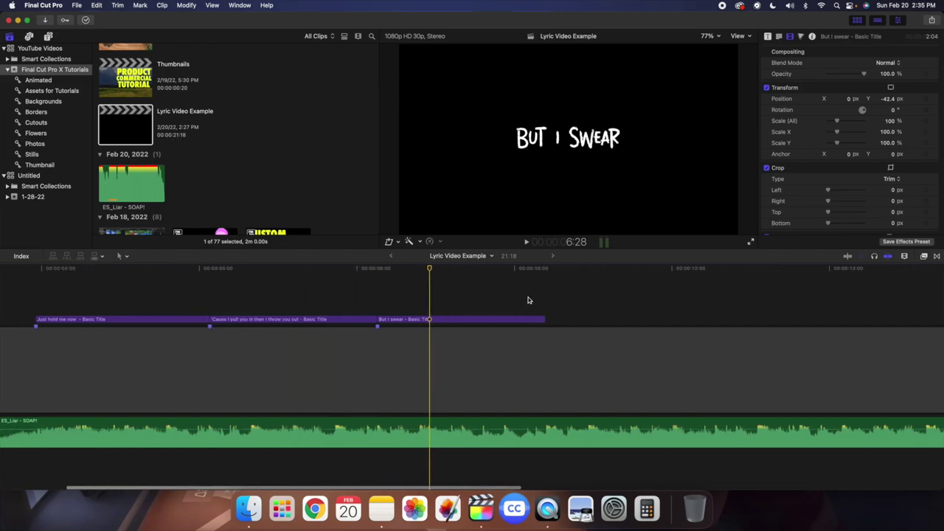
{"action": "left_click", "coordinate": [131, 305]}
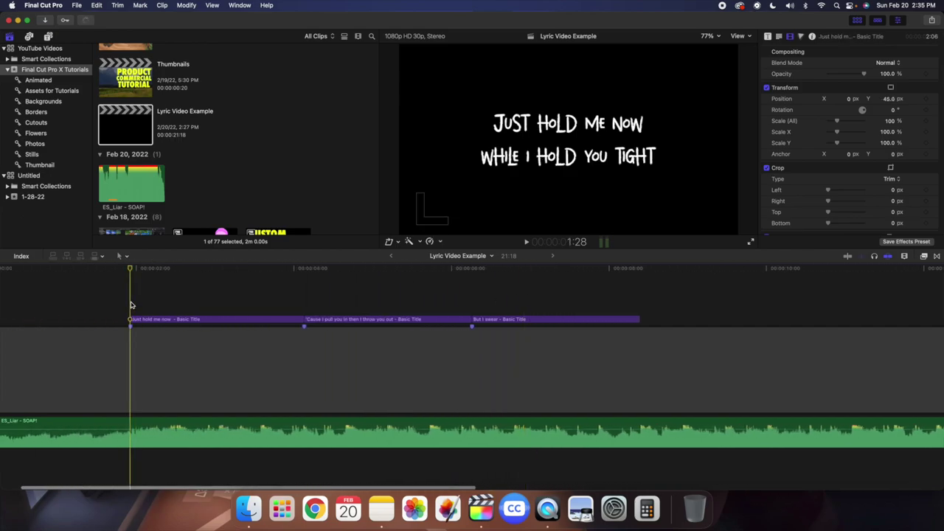
{"action": "key", "text": "shift+z"}
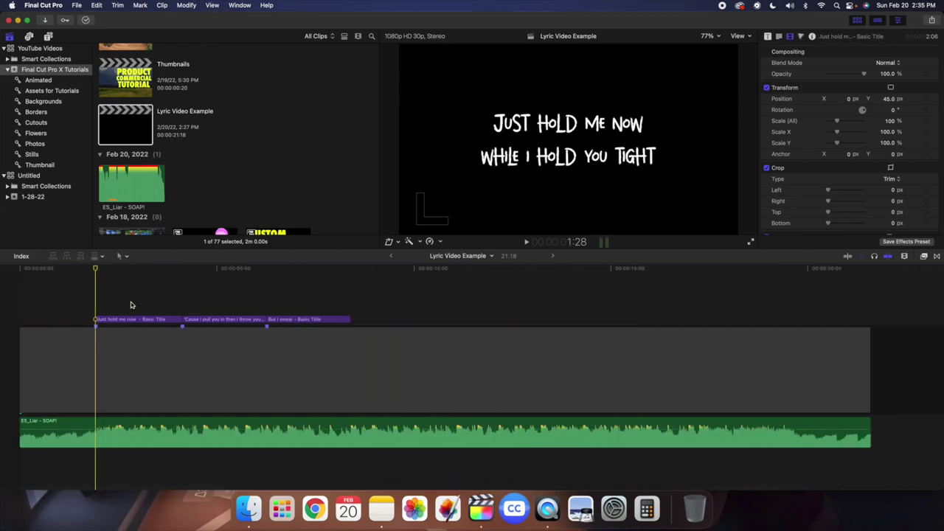
{"action": "key", "text": "space"}
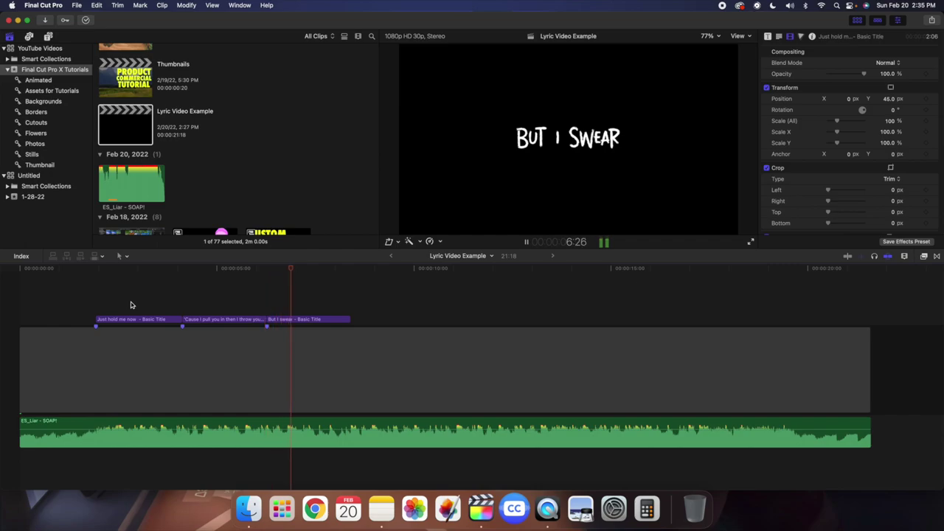
{"action": "key", "text": "space"}
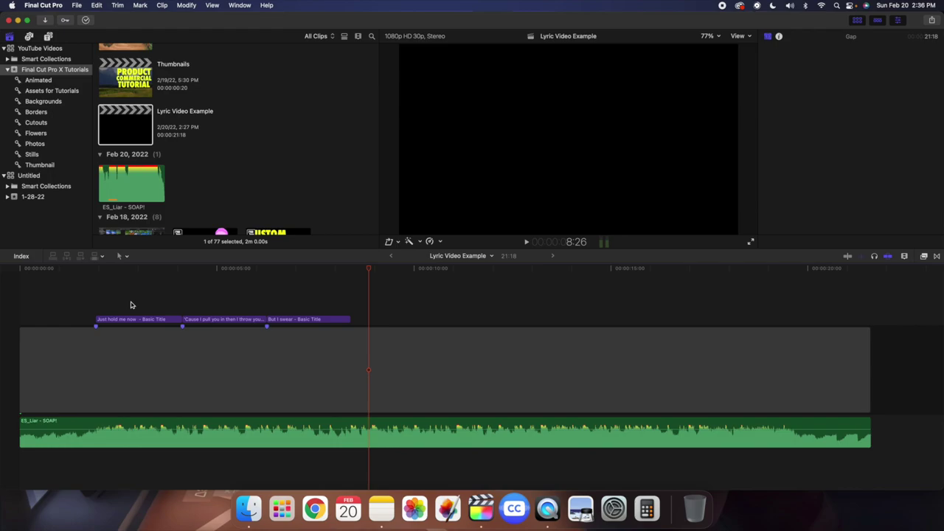
Scroll the browser to the background clips and select Water Ripples (1).
{"action": "left_click", "coordinate": [137, 304]}
{"action": "scroll", "coordinate": [235, 181], "scroll_direction": "down", "scroll_amount": 1}
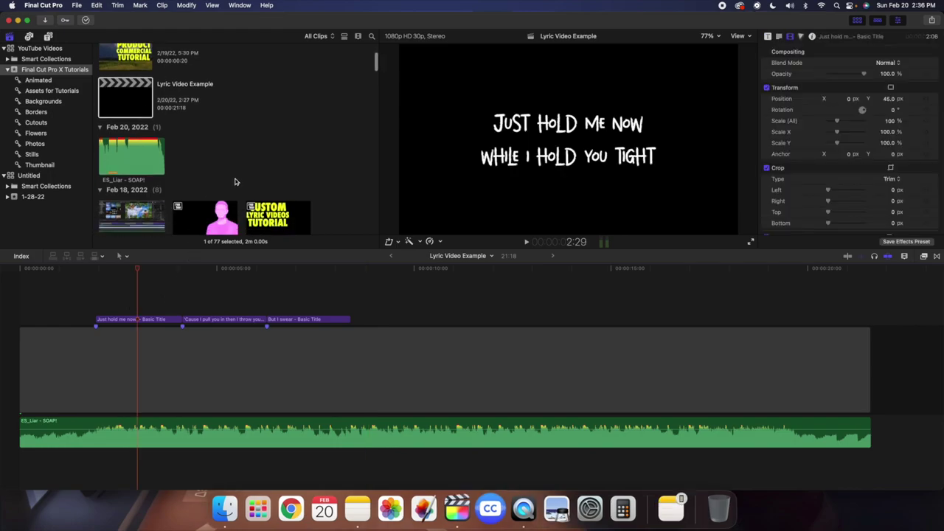
{"action": "scroll", "coordinate": [236, 181], "scroll_direction": "down", "scroll_amount": 10}
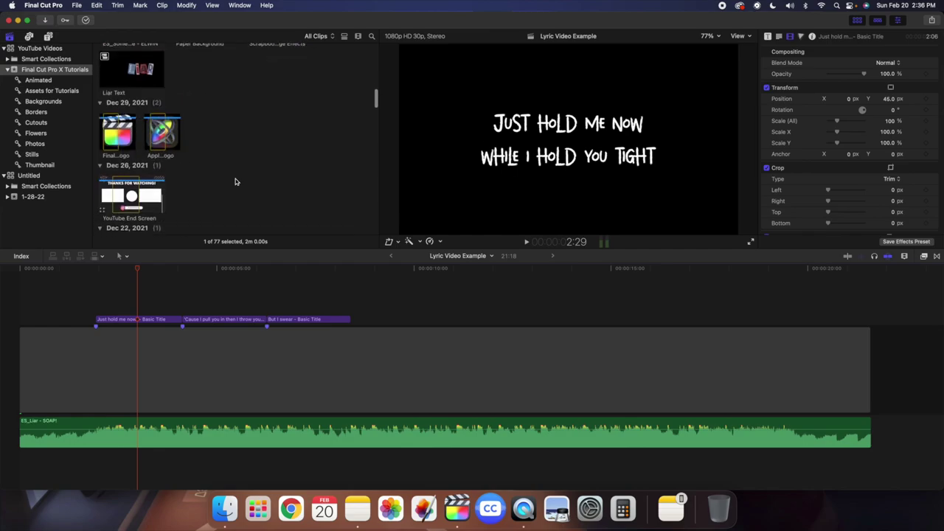
{"action": "scroll", "coordinate": [235, 182], "scroll_direction": "down", "scroll_amount": 15}
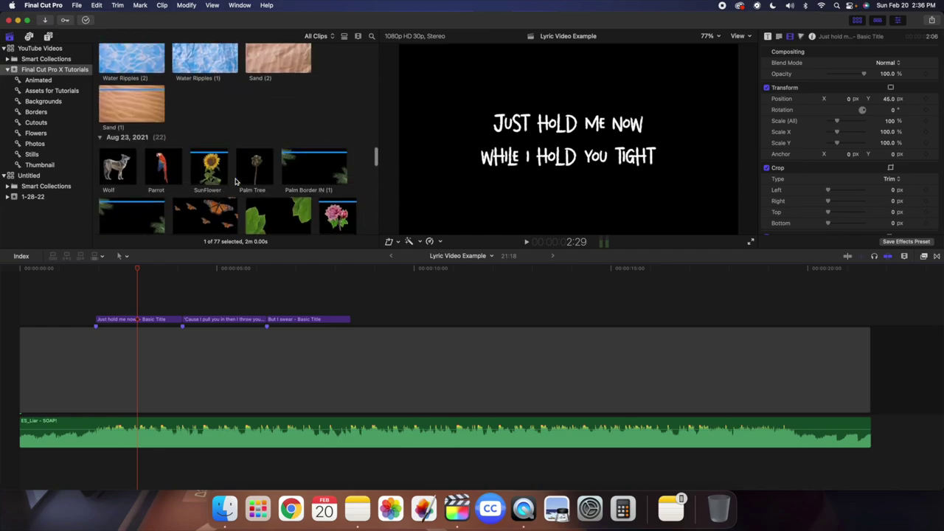
{"action": "scroll", "coordinate": [236, 178], "scroll_direction": "up", "scroll_amount": 4}
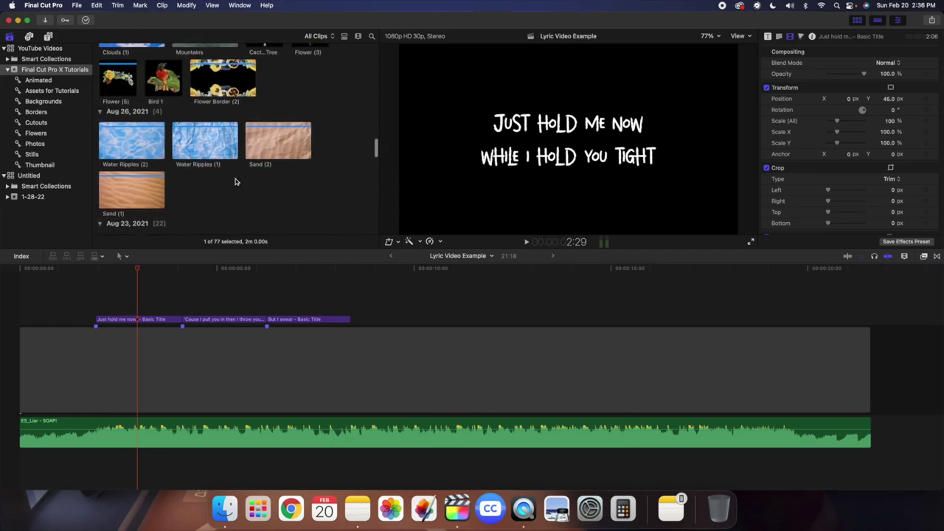
{"action": "left_click", "coordinate": [179, 147]}
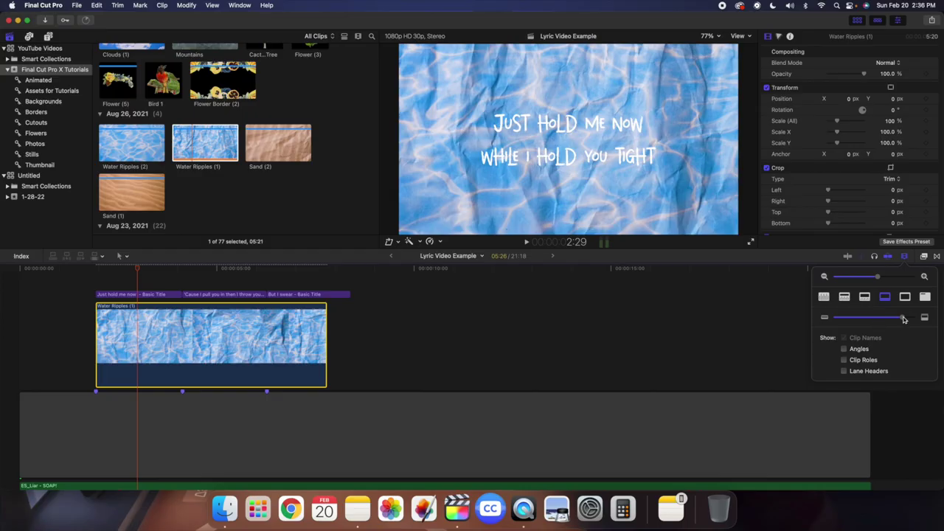
Make the timeline clips display taller.
{"action": "left_click_drag", "start_coordinate": [907, 321], "coordinate": [859, 323]}
Replace the Water Ripples background with Sand (1) under the titles and try lengthening it.
{"action": "left_click", "coordinate": [172, 316]}
{"action": "left_click", "coordinate": [127, 312]}
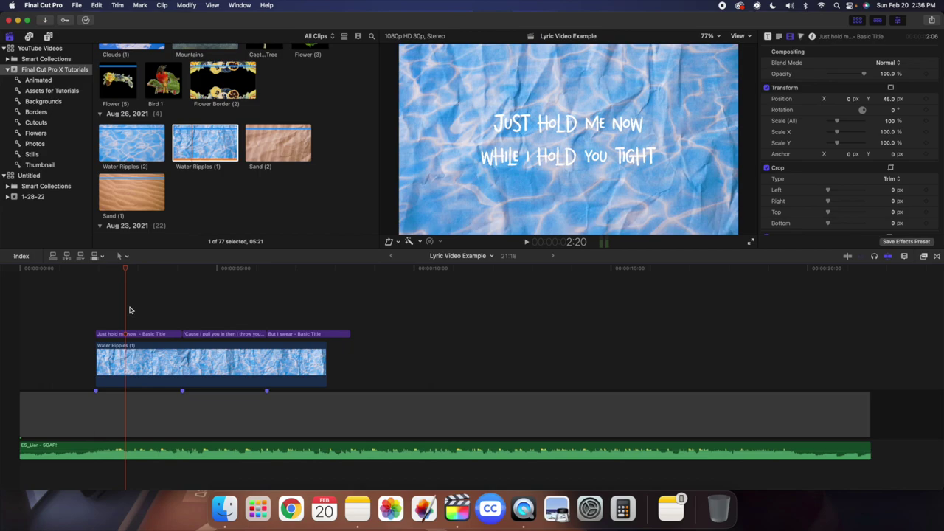
{"action": "left_click", "coordinate": [256, 360]}
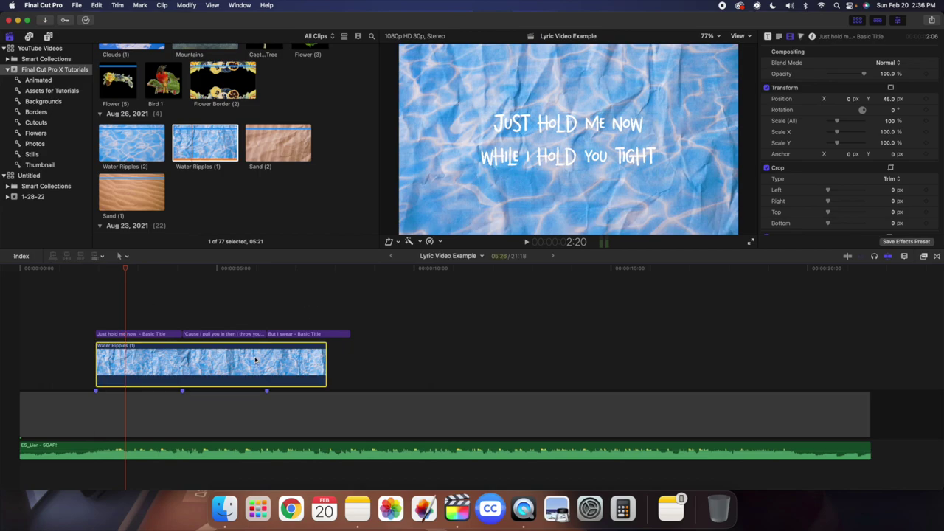
{"action": "key", "text": "Delete"}
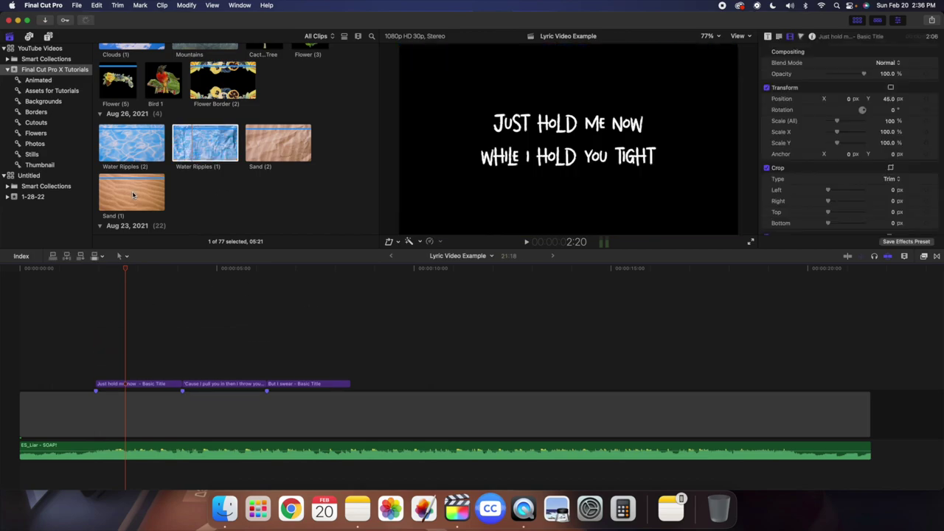
{"action": "left_click_drag", "start_coordinate": [132, 195], "coordinate": [102, 383]}
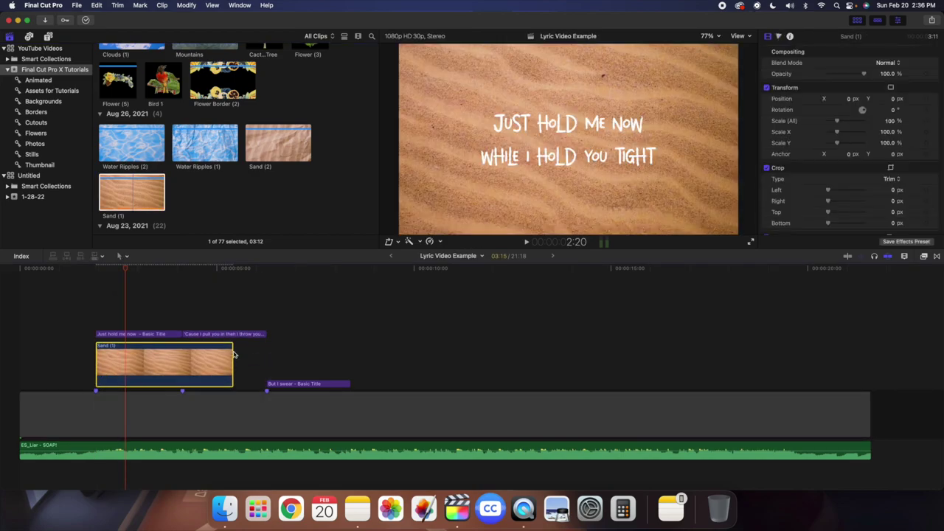
{"action": "left_click_drag", "start_coordinate": [231, 357], "coordinate": [282, 358]}
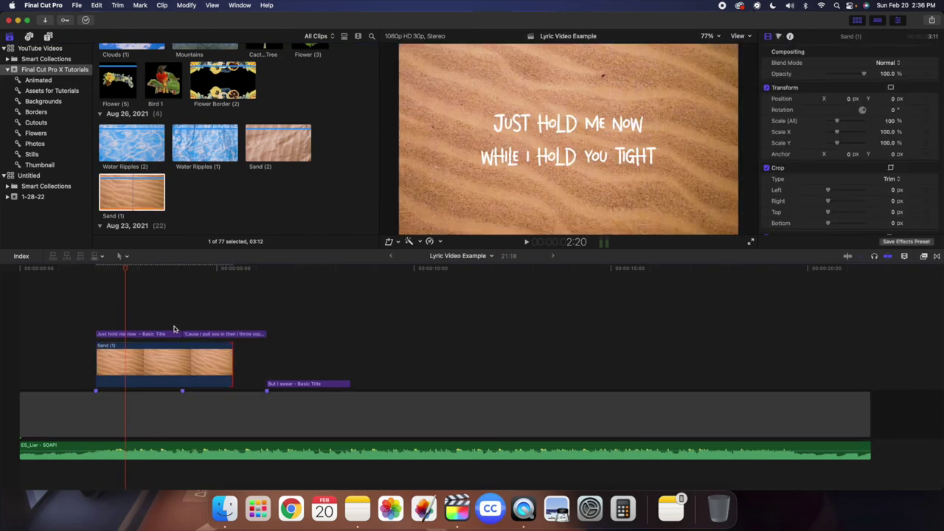
{"action": "left_click", "coordinate": [125, 320]}
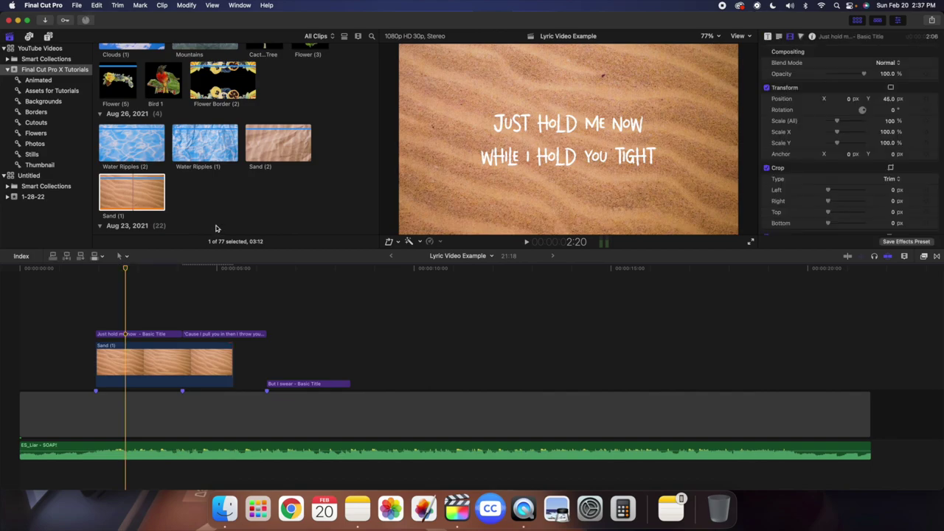
Add the Leafs (1) background after the Sand clip, beneath 'But I swear'.
{"action": "scroll", "coordinate": [226, 197], "scroll_direction": "up", "scroll_amount": 5}
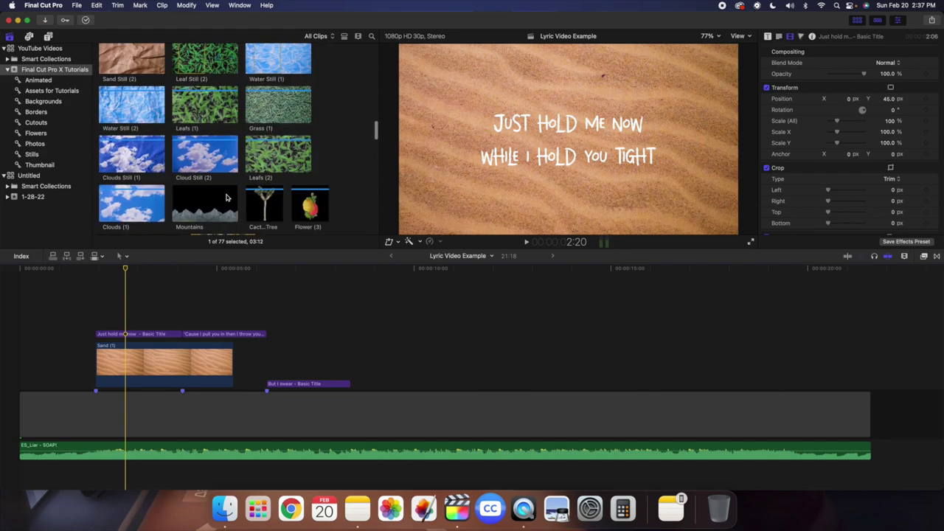
{"action": "scroll", "coordinate": [226, 197], "scroll_direction": "up", "scroll_amount": 2}
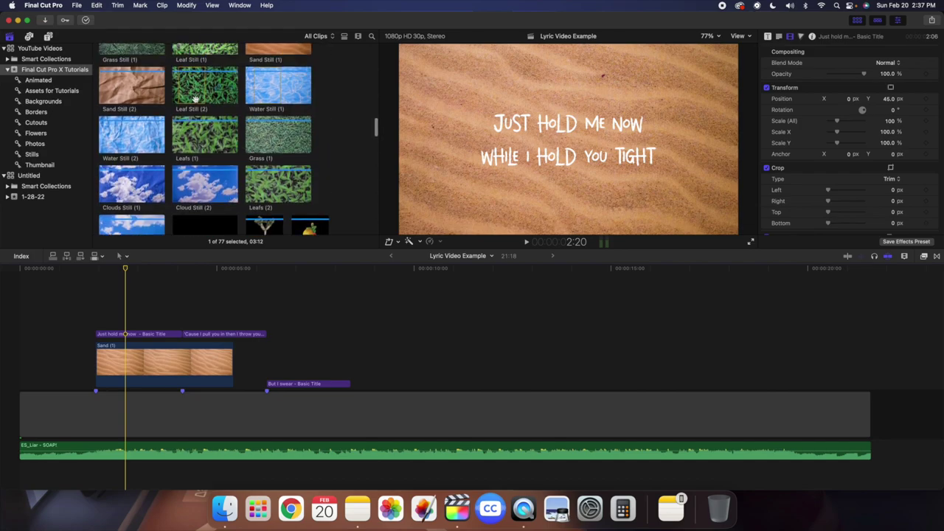
{"action": "left_click_drag", "start_coordinate": [193, 146], "coordinate": [233, 375]}
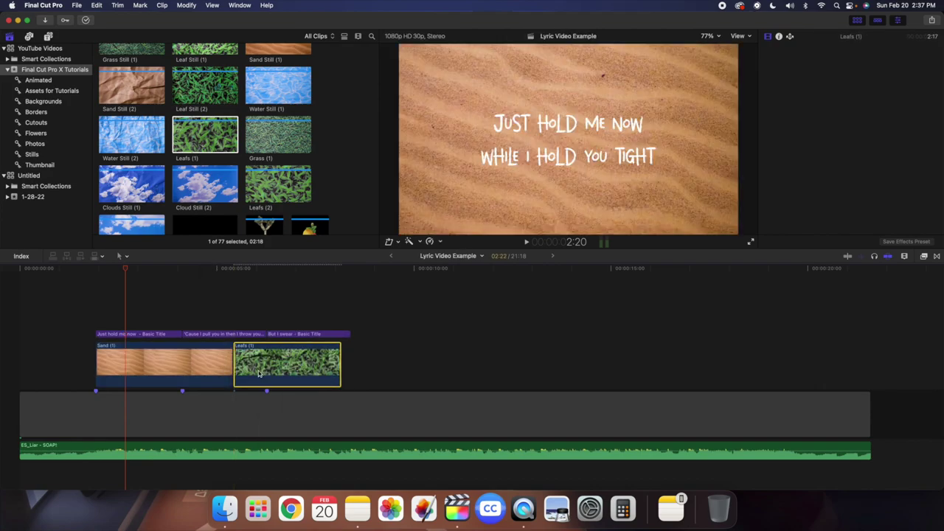
{"action": "left_click", "coordinate": [309, 322]}
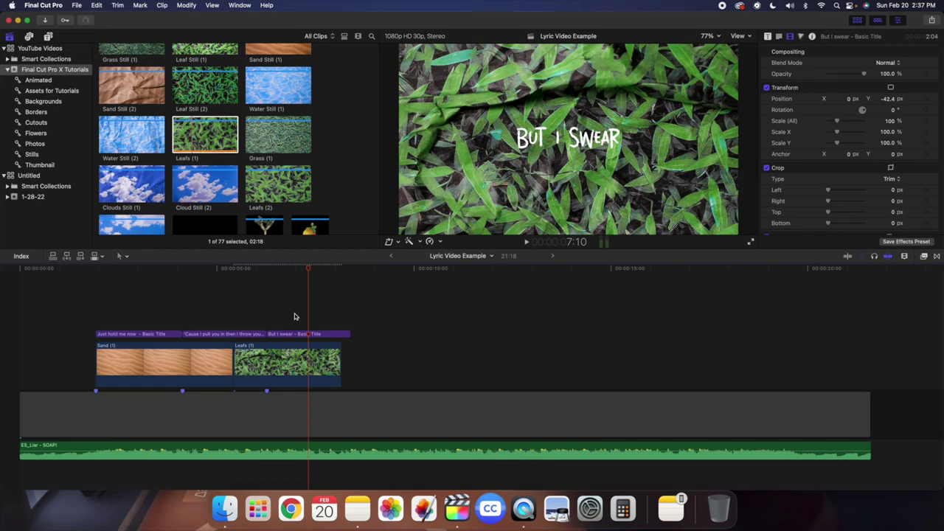
Connect a second Leafs (1) copy, move it into the storyline, then delete it.
{"action": "left_click", "coordinate": [289, 352]}
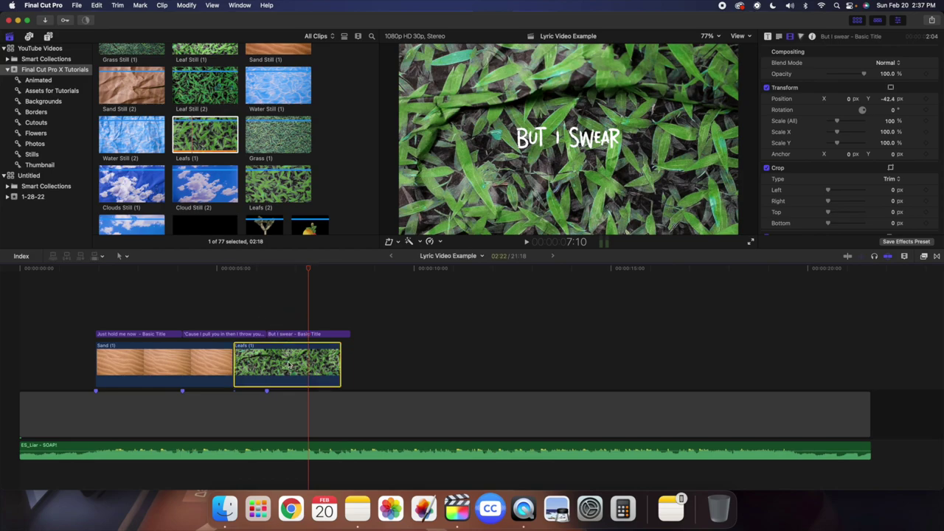
{"action": "left_click", "coordinate": [341, 320]}
{"action": "key", "text": "q"}
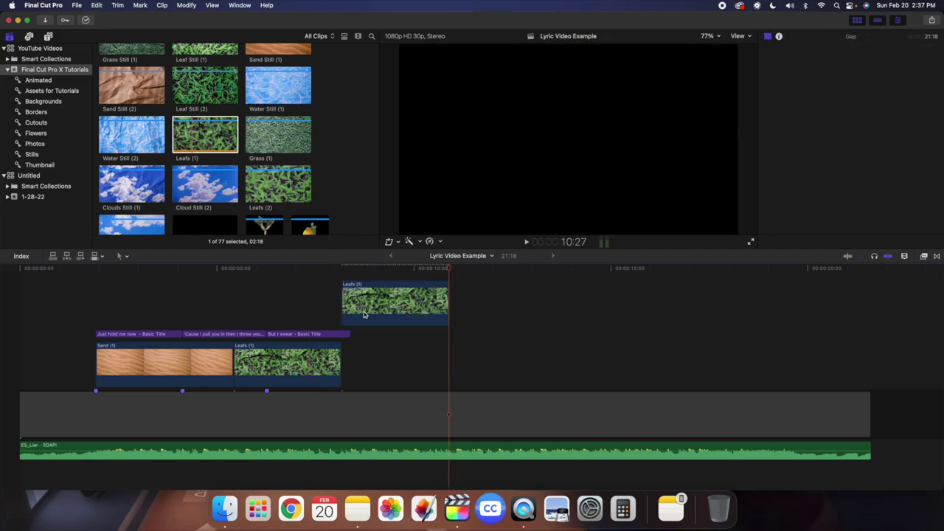
{"action": "left_click_drag", "start_coordinate": [364, 315], "coordinate": [369, 362]}
{"action": "left_click", "coordinate": [352, 322]}
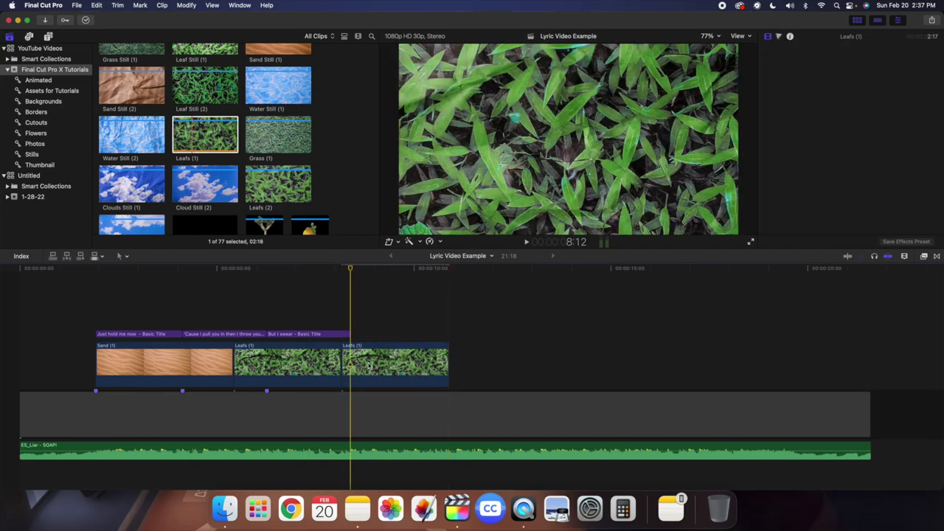
{"action": "left_click", "coordinate": [369, 366]}
{"action": "key", "text": "Delete"}
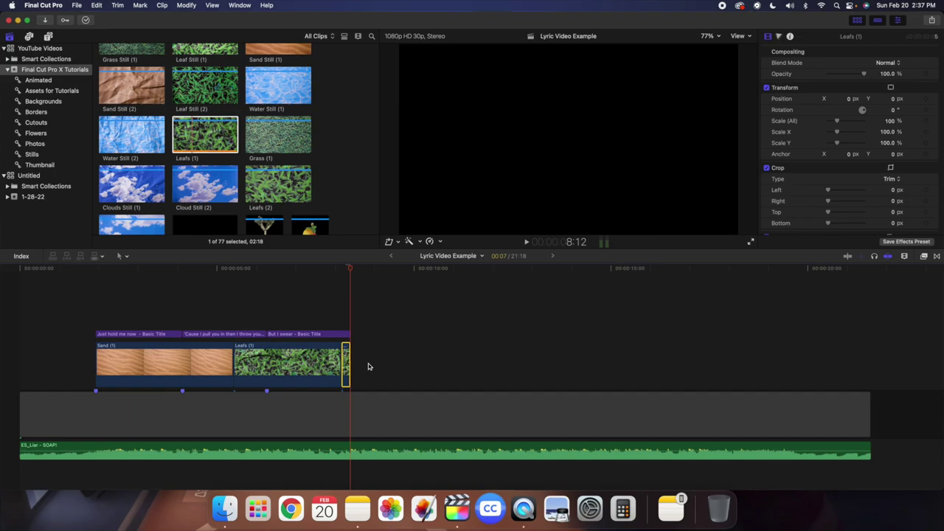
{"action": "left_click", "coordinate": [146, 328]}
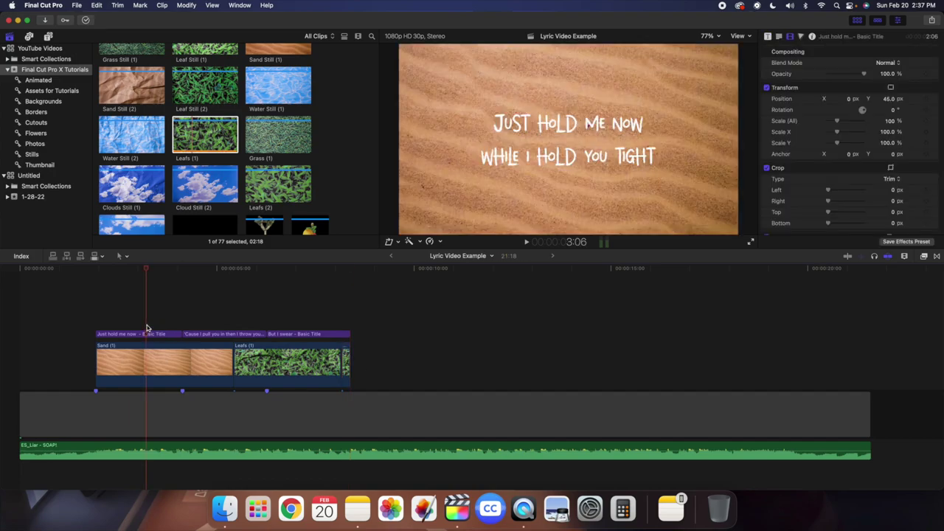
Connect Cactus Tree above the sand background, shorten its end, and scale it to 81%.
{"action": "scroll", "coordinate": [173, 173], "scroll_direction": "down", "scroll_amount": 5}
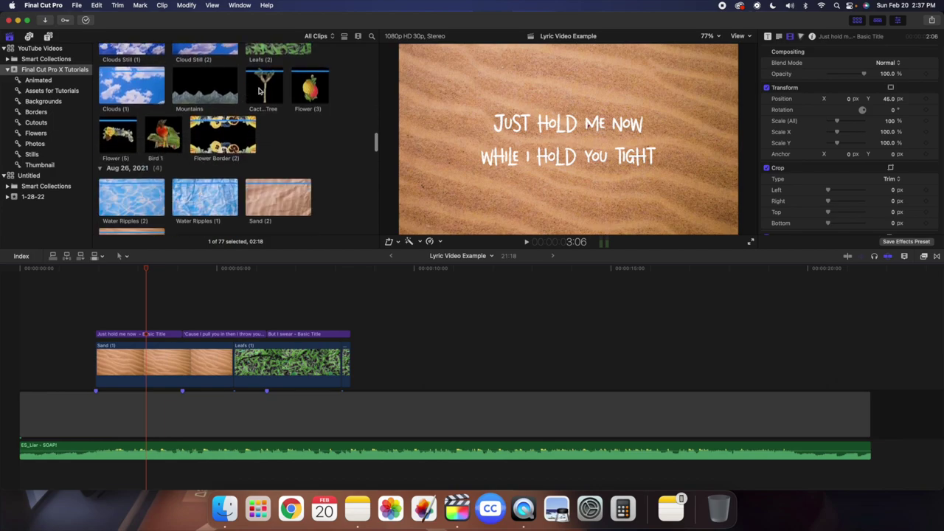
{"action": "left_click_drag", "start_coordinate": [259, 90], "coordinate": [104, 328]}
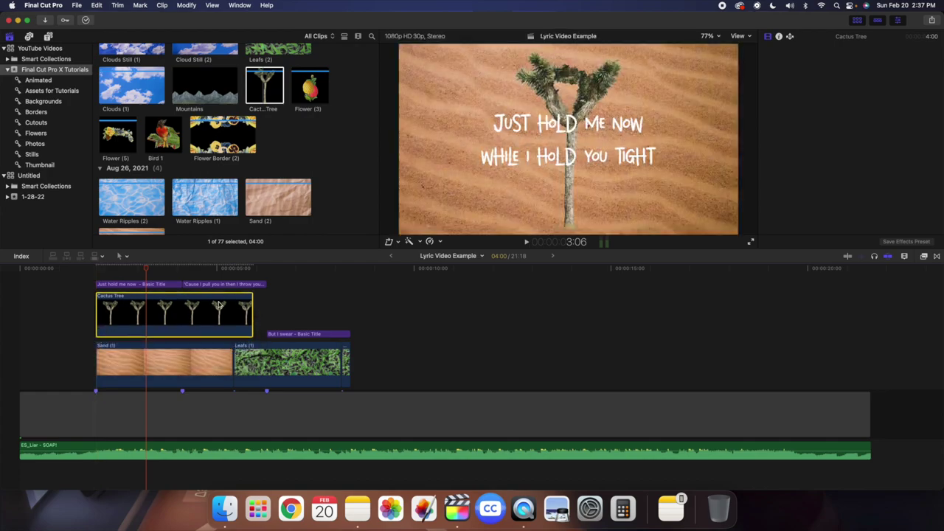
{"action": "left_click_drag", "start_coordinate": [252, 307], "coordinate": [232, 309]}
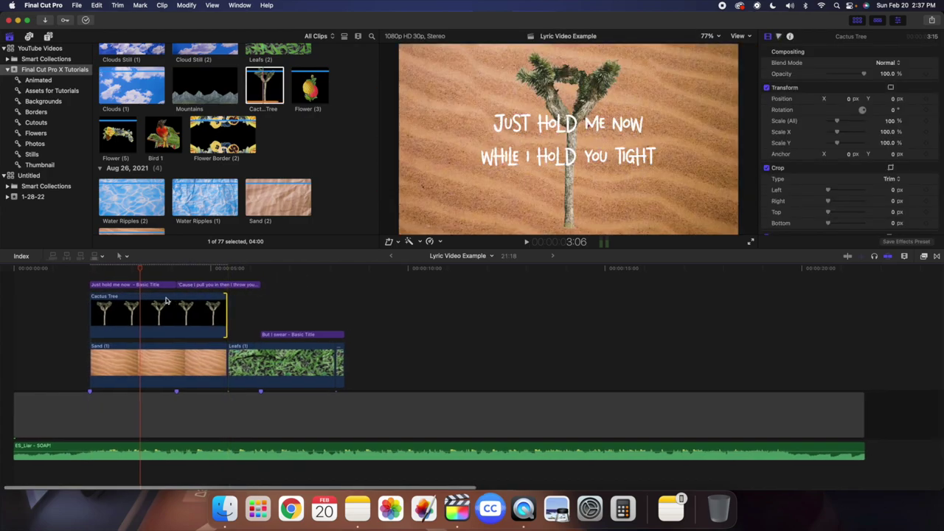
{"action": "left_click", "coordinate": [162, 300]}
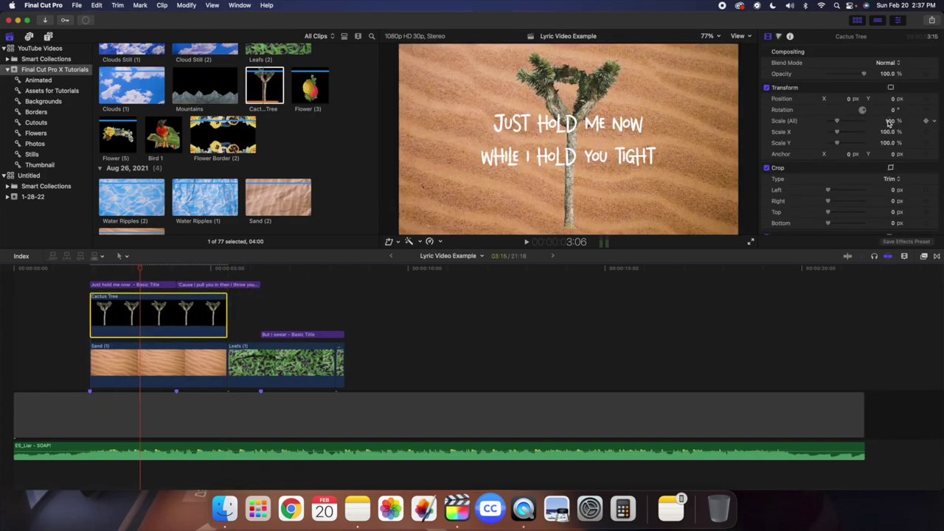
{"action": "left_click_drag", "start_coordinate": [891, 121], "coordinate": [895, 100]}
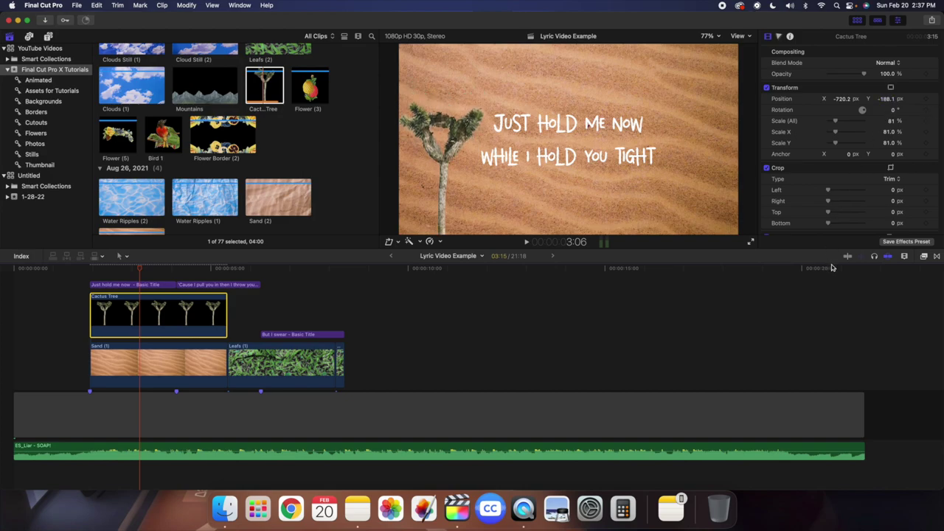
Apply the Drop Shadow effect, found by searching 'dr', to the Cactus Tree clip.
{"action": "left_click", "coordinate": [924, 256]}
{"action": "left_click", "coordinate": [764, 305]}
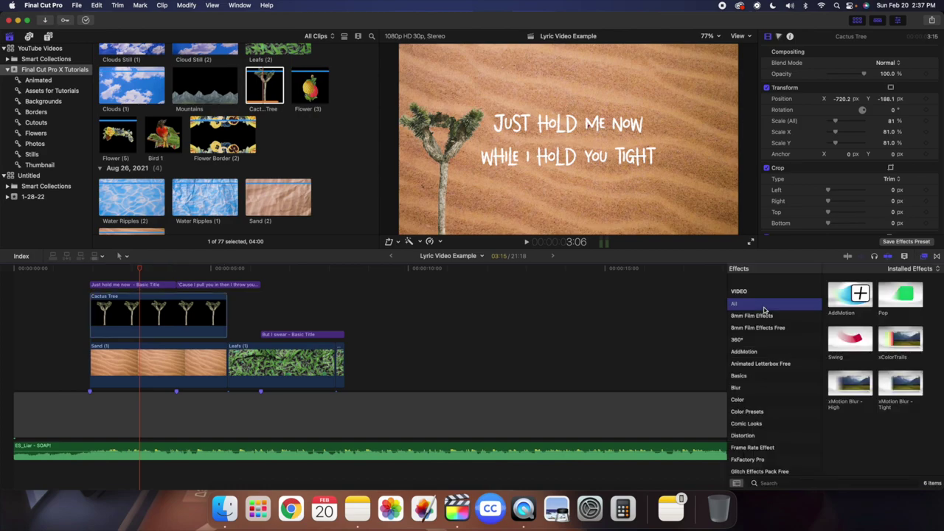
{"action": "left_click", "coordinate": [785, 483]}
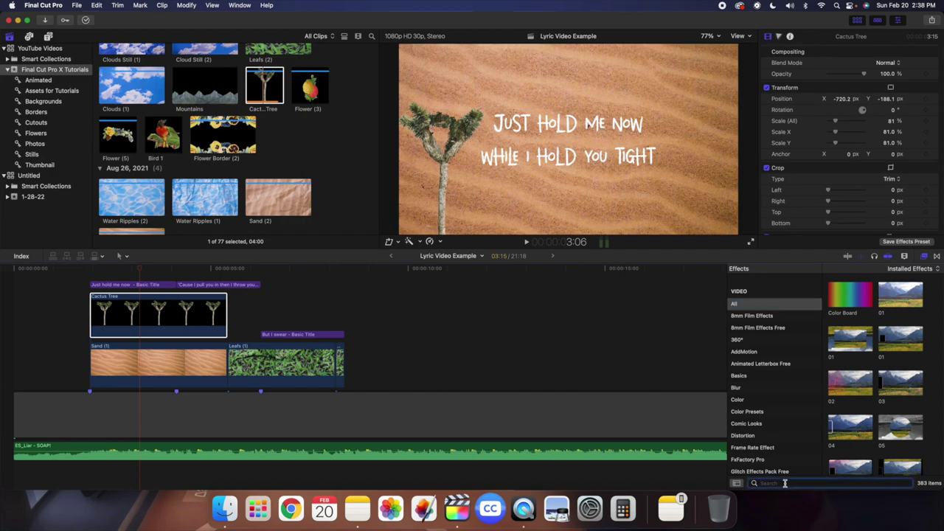
{"action": "type", "text": "drop"}
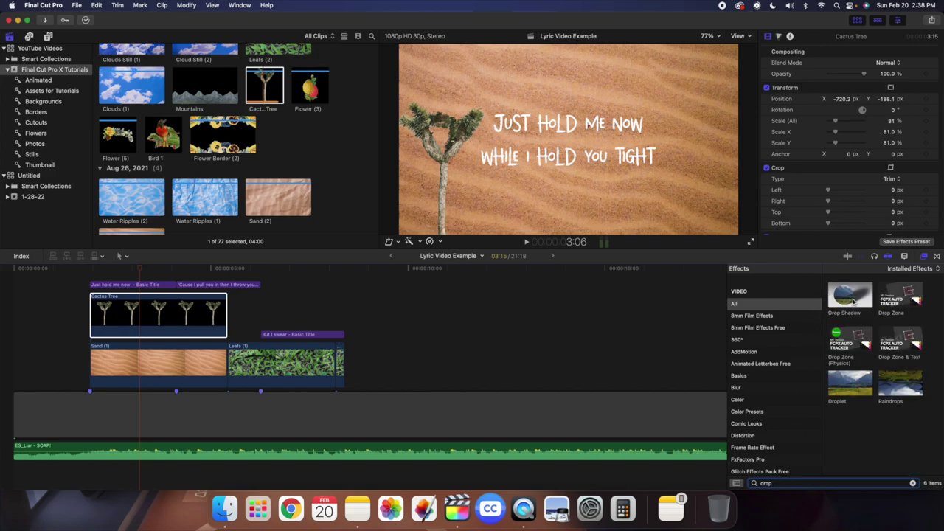
{"action": "left_click_drag", "start_coordinate": [850, 295], "coordinate": [212, 314]}
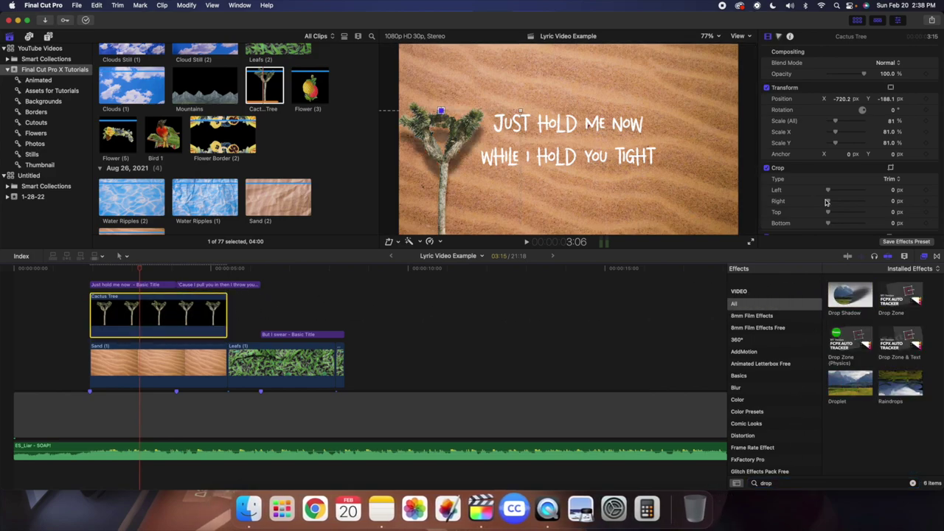
{"action": "left_click", "coordinate": [927, 256]}
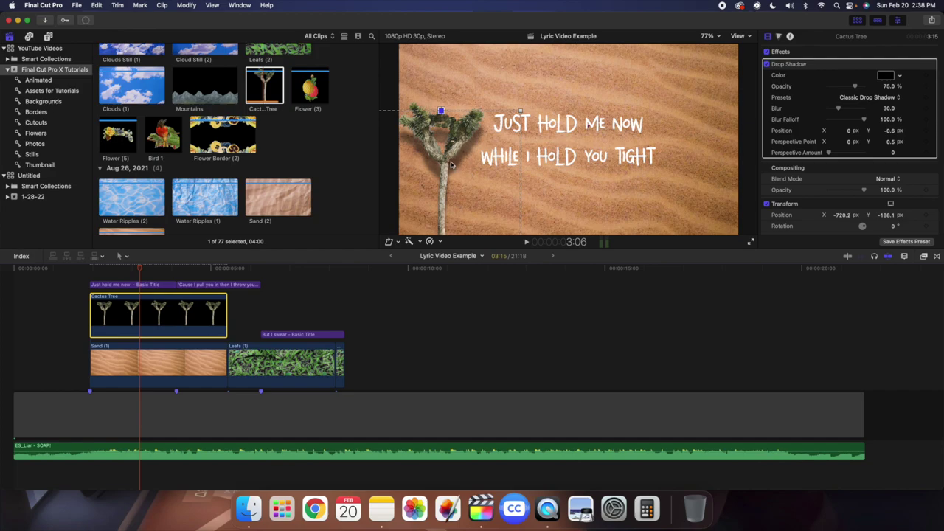
Nudge the cactus shadow's offset, then select the cactus, sand and leafs clips together.
{"action": "left_click_drag", "start_coordinate": [451, 165], "coordinate": [459, 155]}
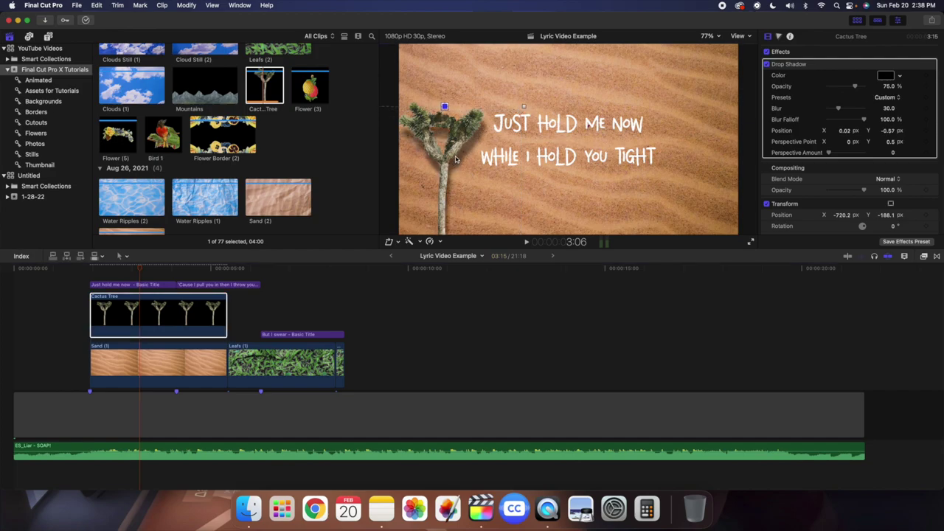
{"action": "left_click", "coordinate": [800, 205]}
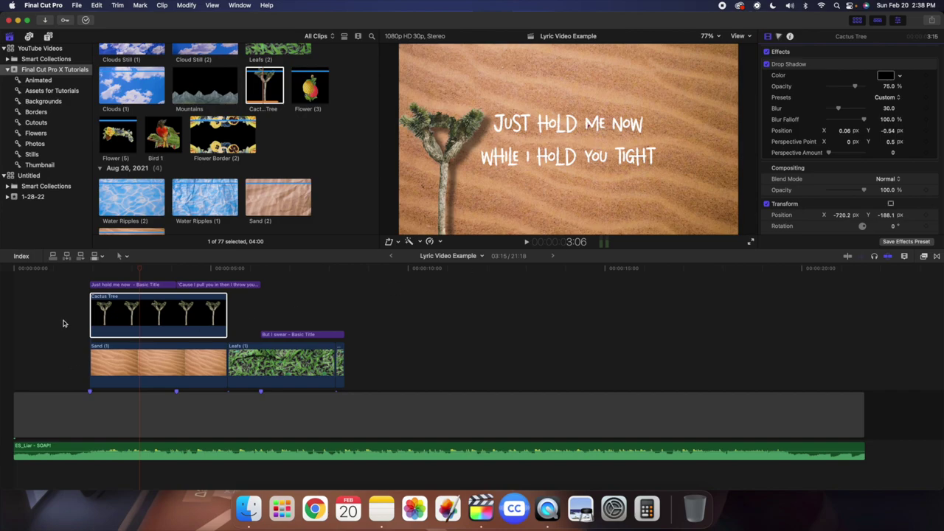
{"action": "left_click_drag", "start_coordinate": [62, 323], "coordinate": [255, 380]}
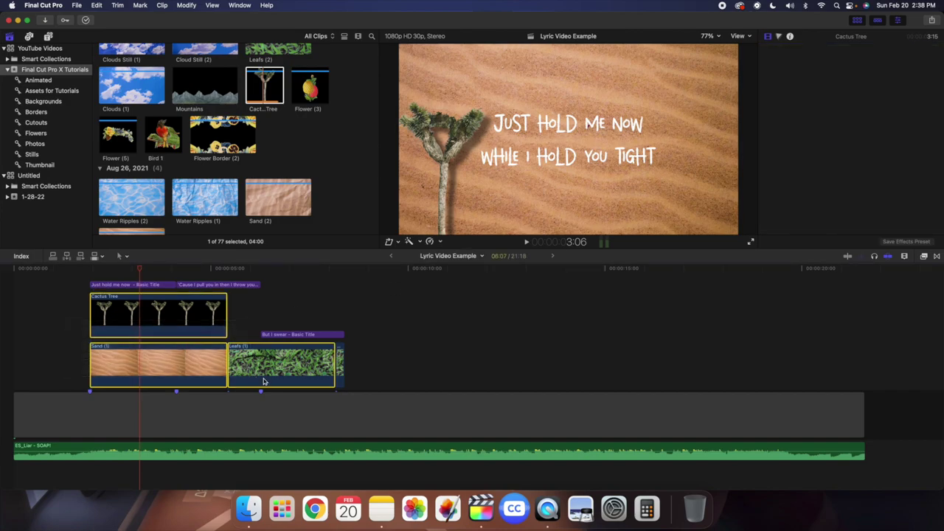
Combine the cactus, sand and leafs clips into a compound clip named Background.
{"action": "left_click", "coordinate": [339, 367], "text": "super"}
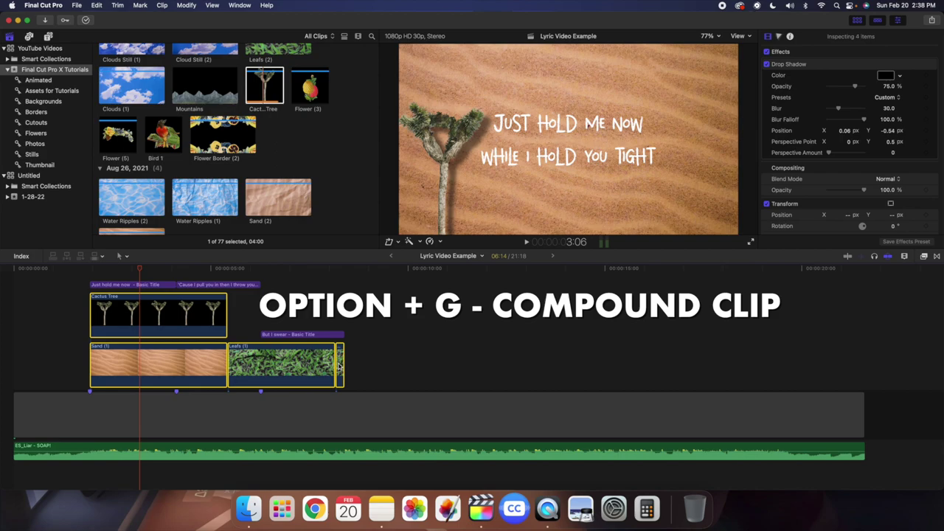
{"action": "key", "text": "alt+g"}
{"action": "type", "text": "B"}
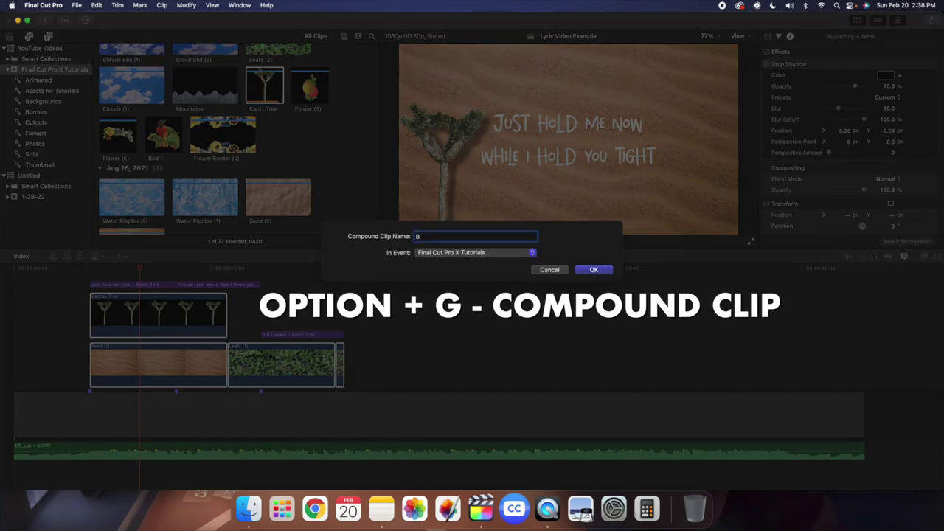
{"action": "type", "text": "ackgroun"}
{"action": "type", "text": "d"}
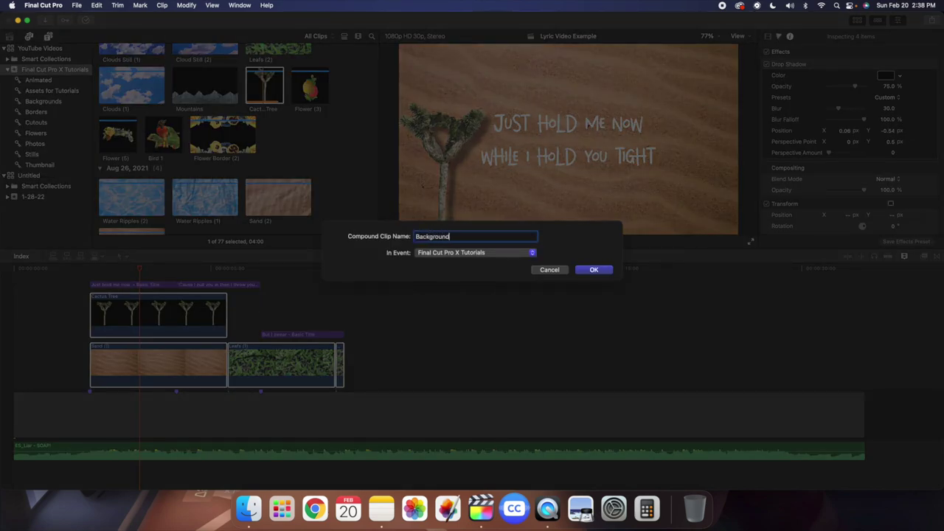
{"action": "key", "text": "Return"}
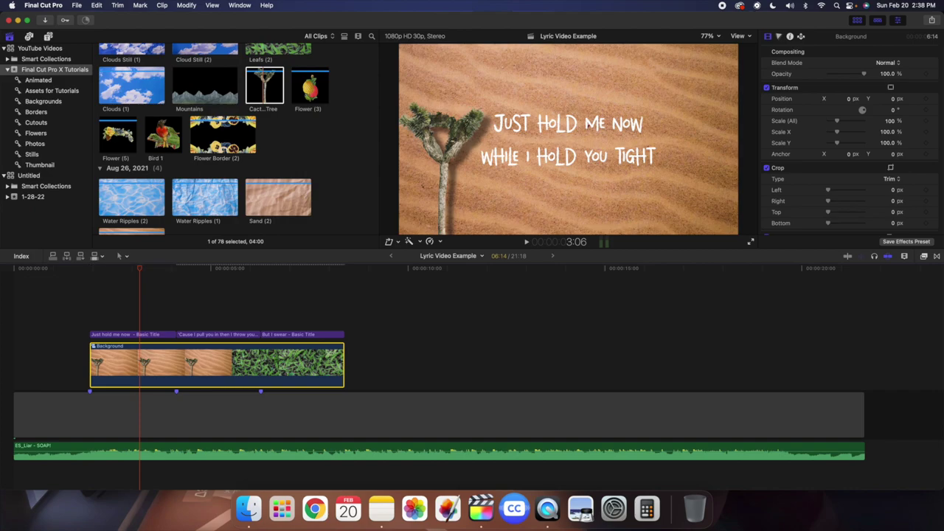
Play back the lyric video, then zoom the timeline in on the first lyric title.
{"action": "left_click", "coordinate": [94, 313]}
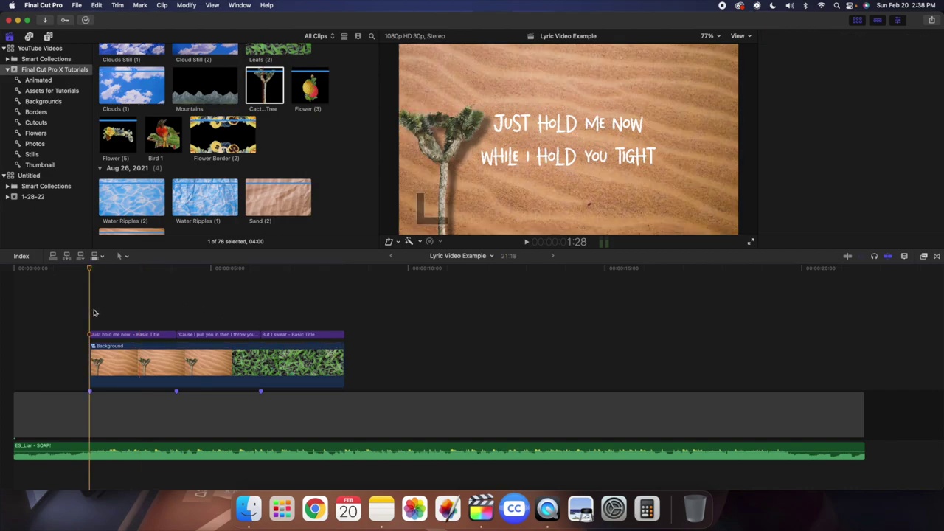
{"action": "key", "text": "space"}
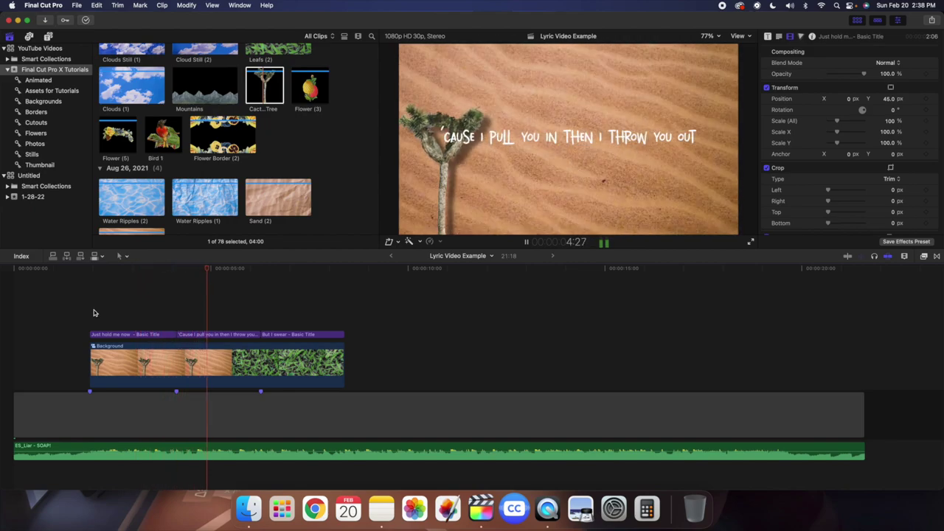
{"action": "key", "text": "space"}
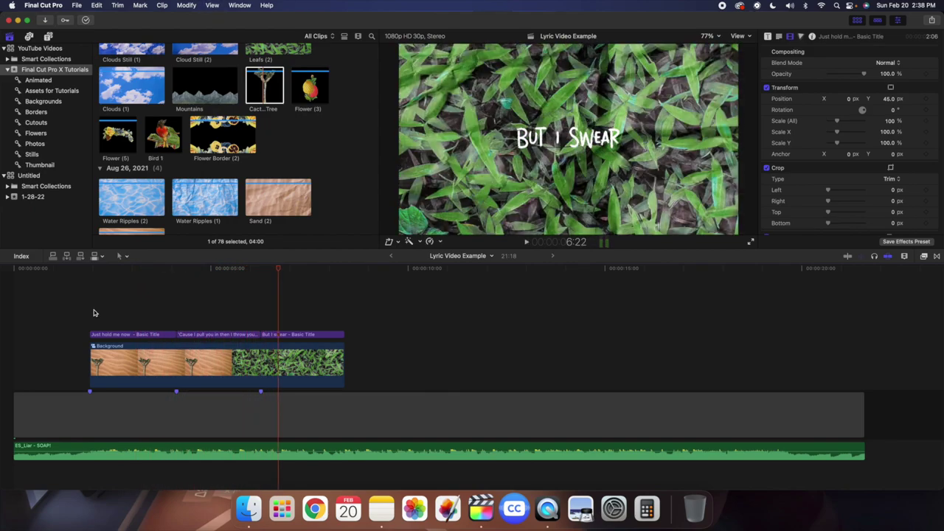
{"action": "left_click", "coordinate": [149, 323]}
{"action": "key", "text": "super+equal"}
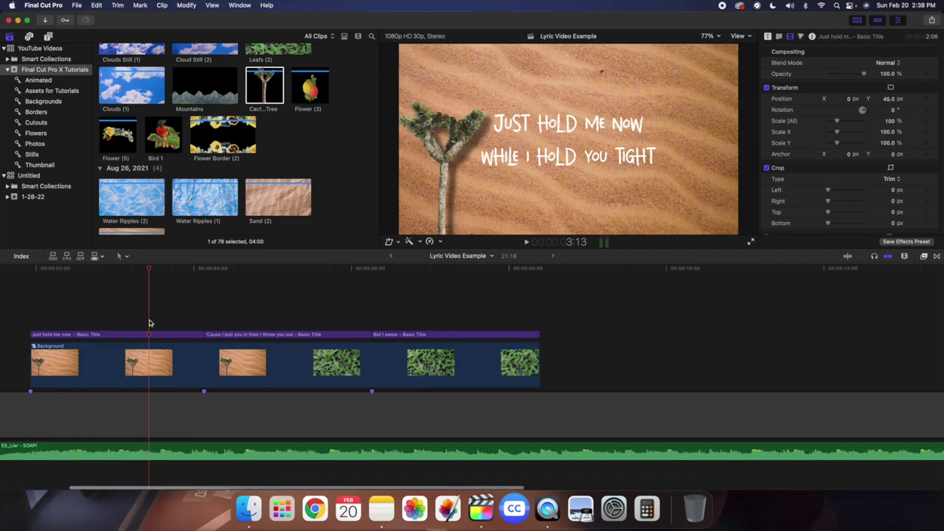
{"action": "scroll", "coordinate": [150, 325], "scroll_direction": "left", "scroll_amount": 3}
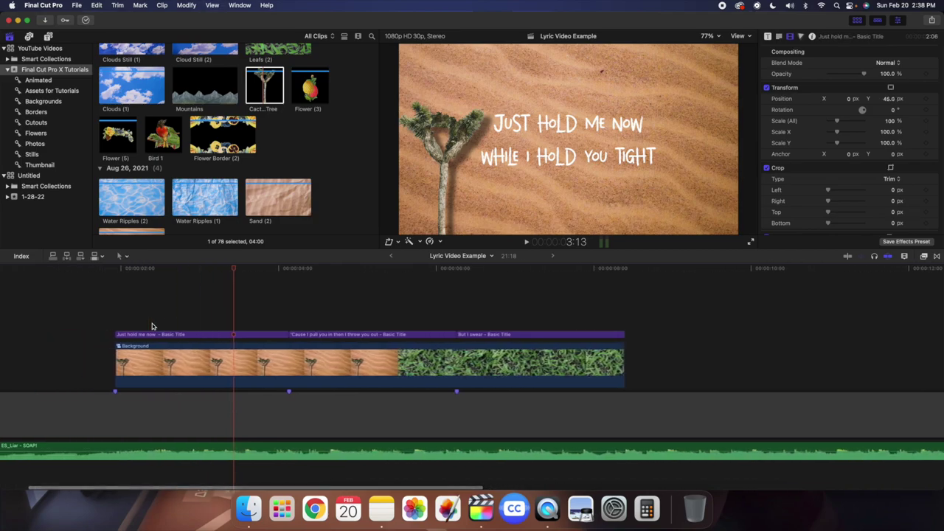
Place rotation transition 30 from Rotation Transitions Free between the lyric title clips.
{"action": "left_click", "coordinate": [937, 256]}
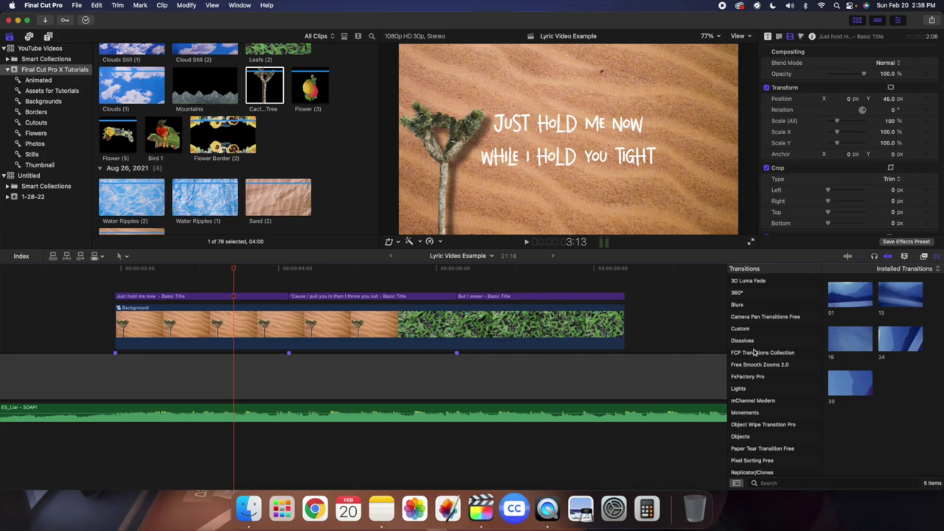
{"action": "scroll", "coordinate": [757, 356], "scroll_direction": "down", "scroll_amount": 4}
{"action": "left_click", "coordinate": [755, 425]}
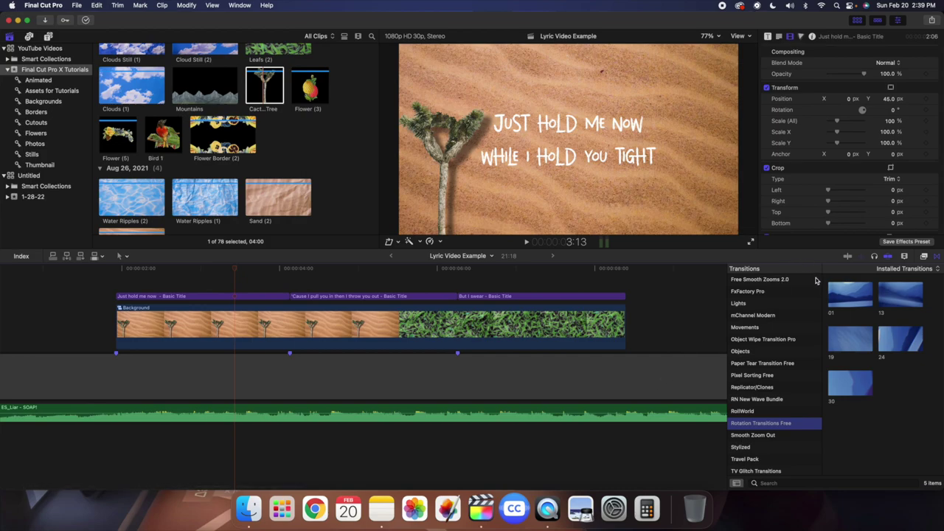
{"action": "left_click_drag", "start_coordinate": [849, 297], "coordinate": [353, 301]}
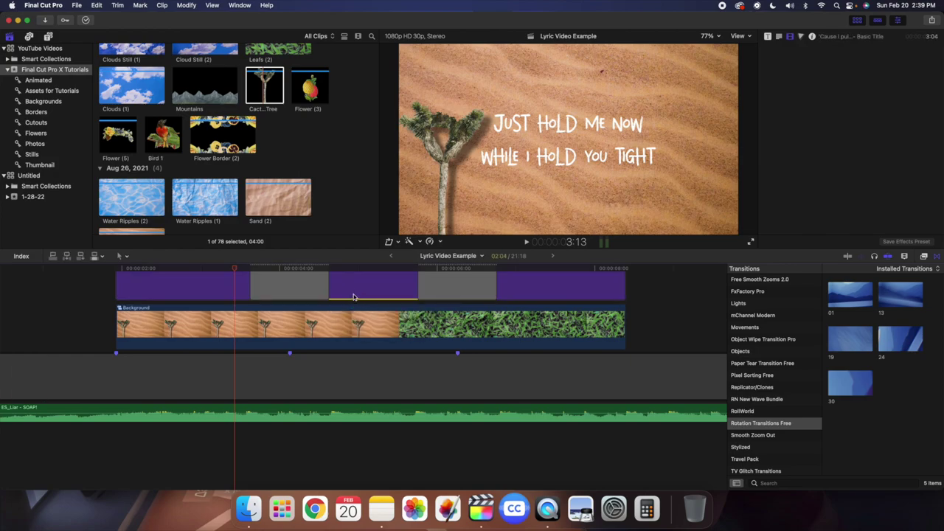
{"action": "key", "text": "super+z"}
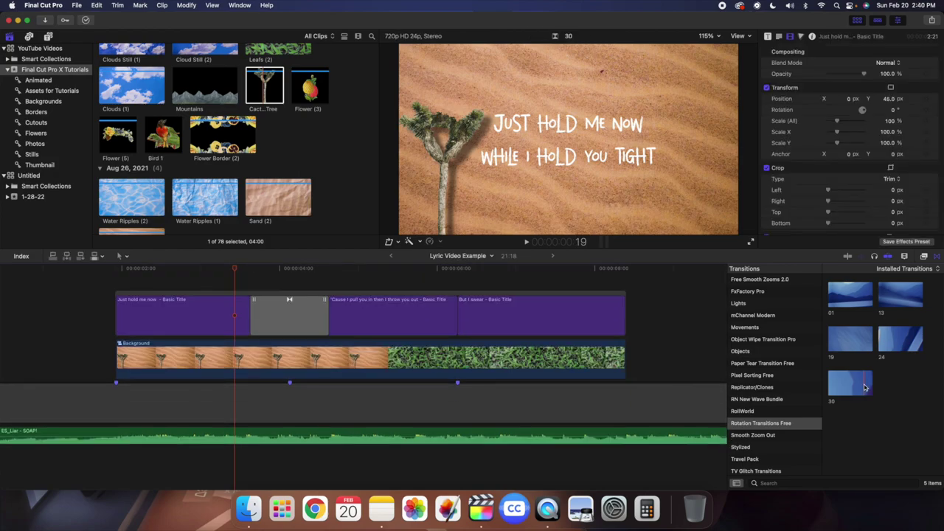
{"action": "left_click_drag", "start_coordinate": [861, 379], "coordinate": [472, 303]}
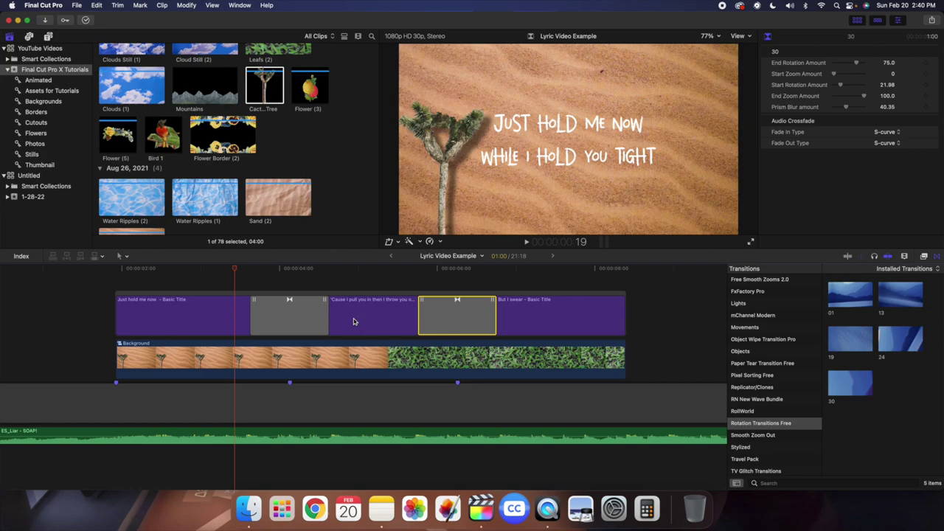
{"action": "left_click", "coordinate": [937, 256]}
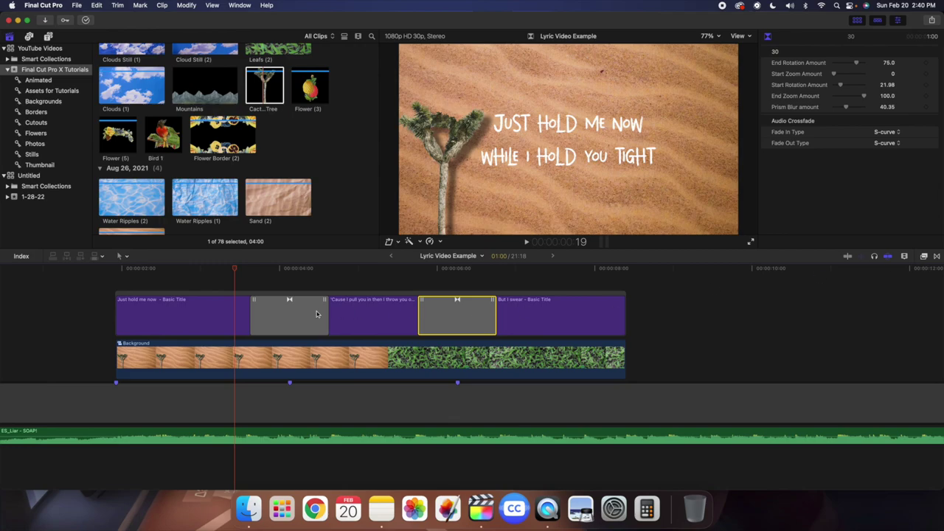
Return to the timeline start and reduce the clip height in Clip Appearance.
{"action": "left_click", "coordinate": [118, 286]}
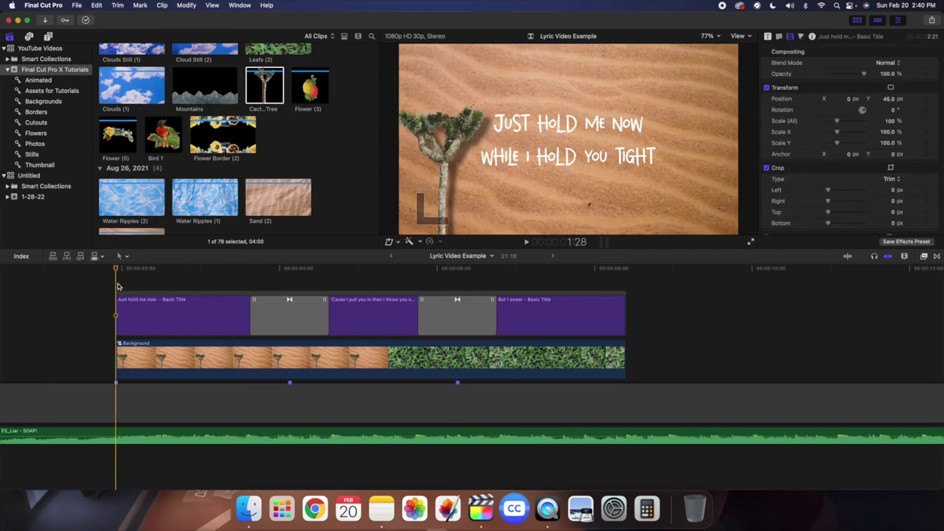
{"action": "left_click", "coordinate": [906, 257]}
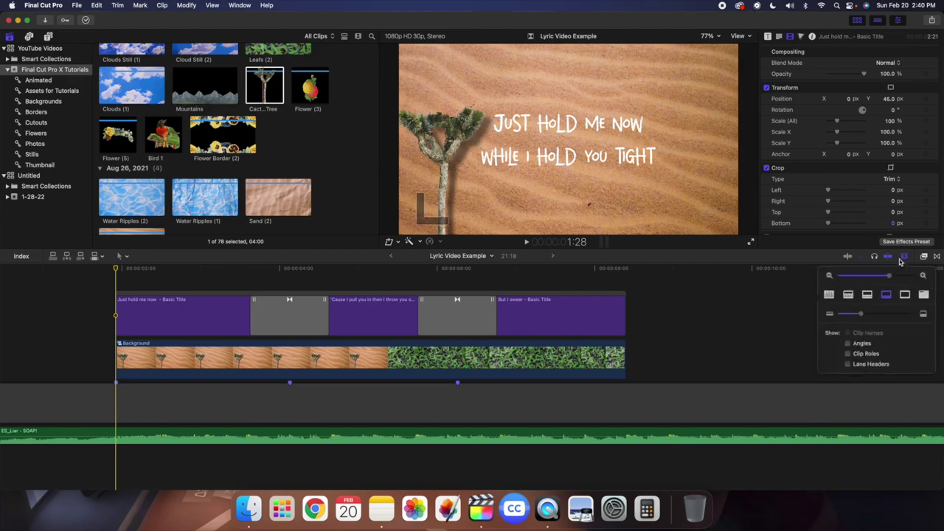
{"action": "left_click_drag", "start_coordinate": [858, 323], "coordinate": [847, 321]}
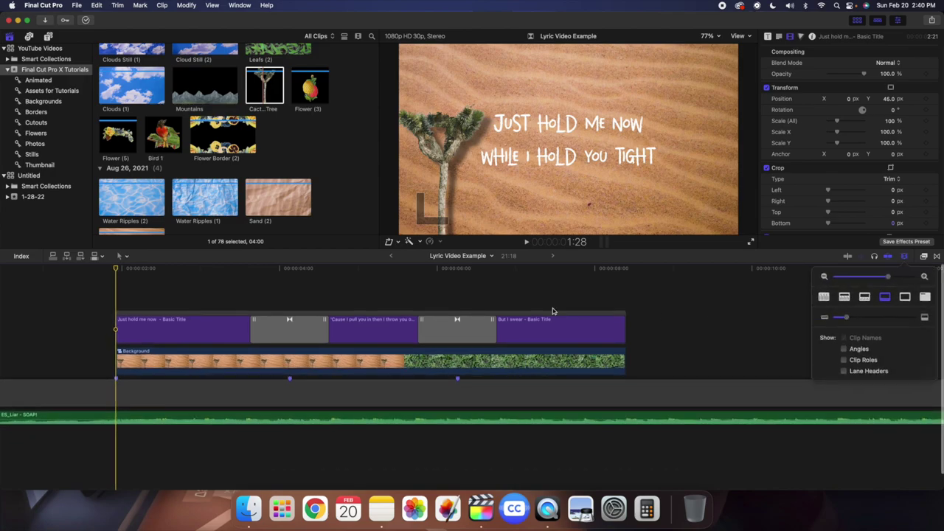
{"action": "left_click", "coordinate": [116, 301]}
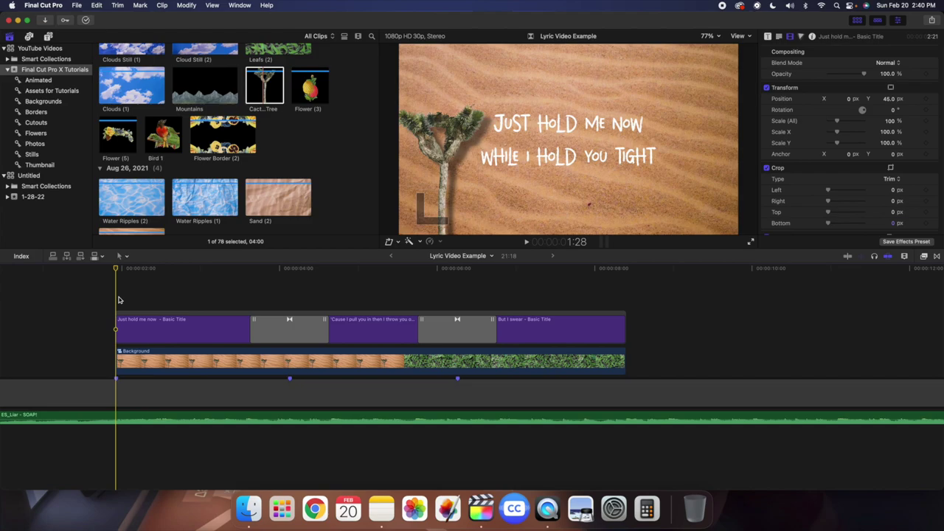
Play the titles to preview the rotation transitions, then zoom the timeline out to fit the project.
{"action": "key", "text": "space"}
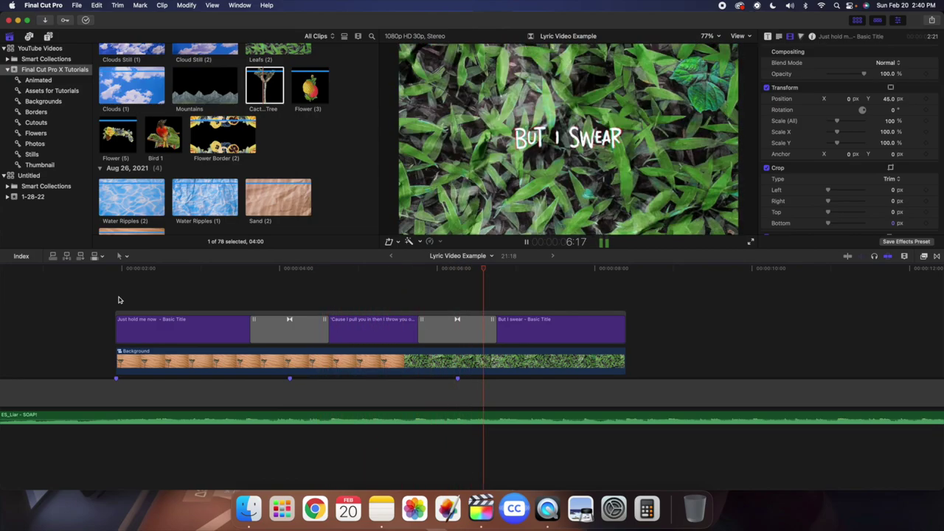
{"action": "key", "text": "space"}
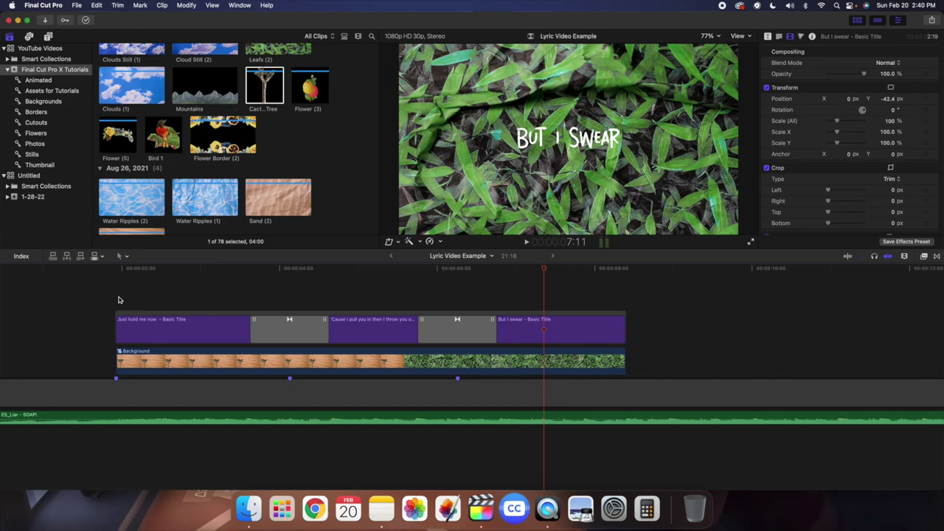
{"action": "left_click", "coordinate": [118, 300]}
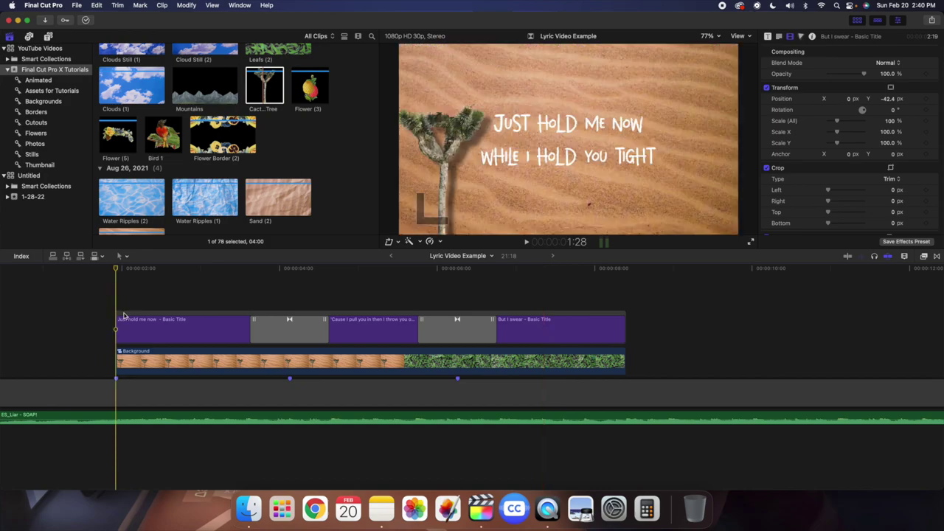
{"action": "key", "text": "super+minus"}
{"action": "left_click", "coordinate": [12, 326]}
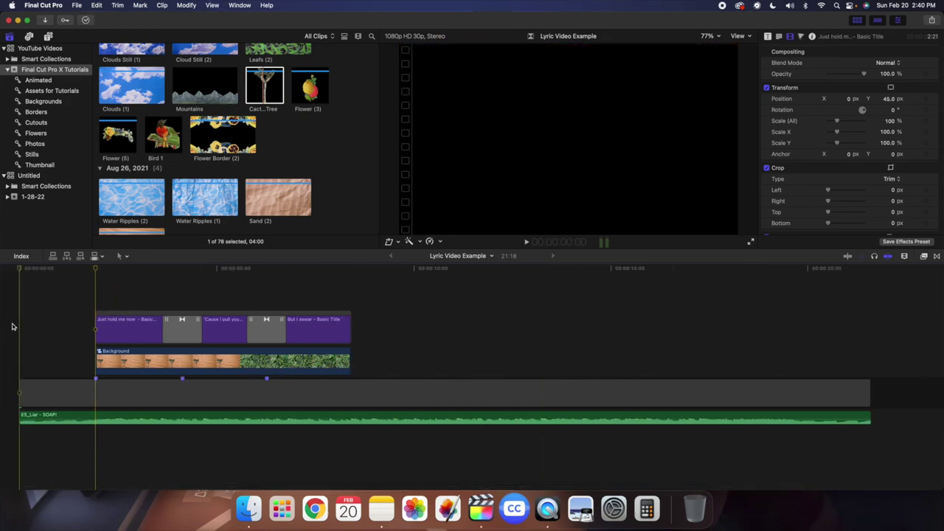
{"action": "key", "text": "XF86AudioLowerVolume"}
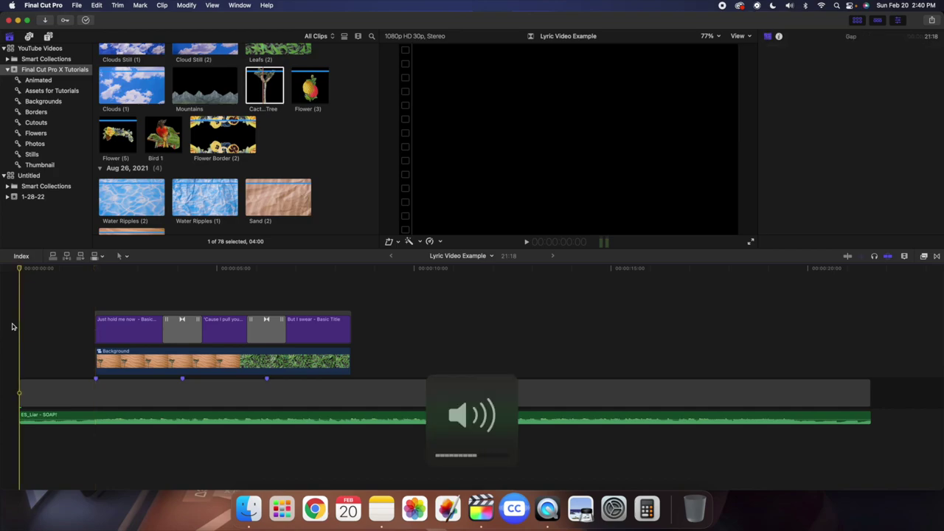
{"action": "key", "text": "XF86AudioLowerVolume"}
{"action": "key", "text": "XF86AudioLowerVolume"}
{"action": "key", "text": "XF86AudioLowerVolume"}
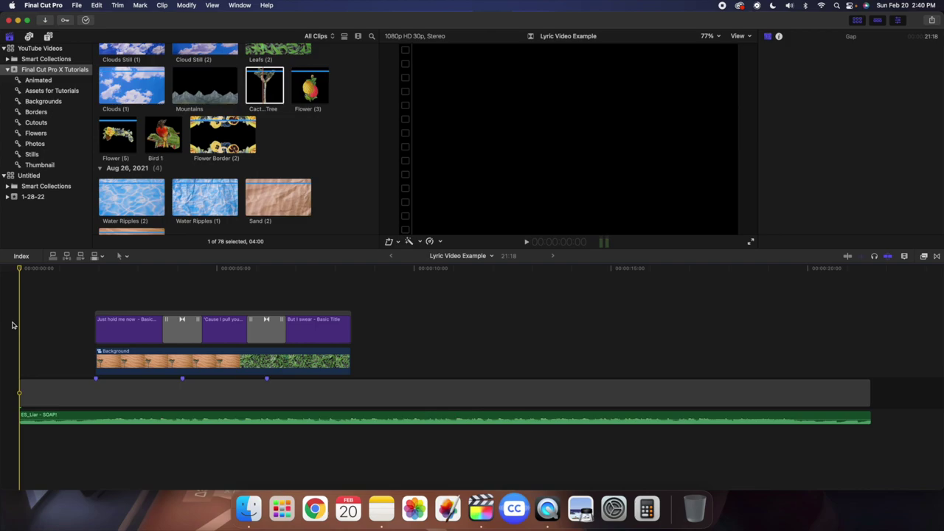
{"action": "key", "text": "space"}
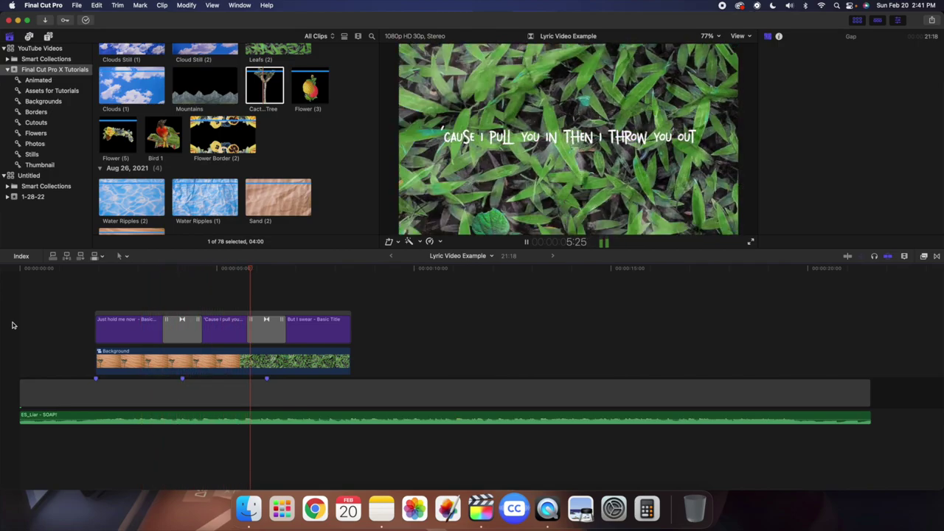
{"action": "key", "text": "space"}
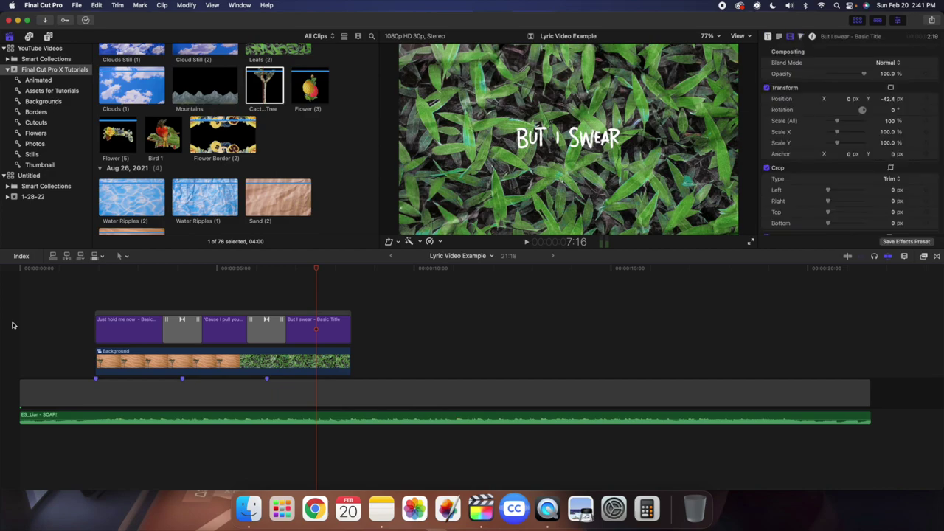
{"action": "key", "text": "XF86AudioMute"}
{"action": "left_click", "coordinate": [12, 326]}
{"action": "key", "text": "space"}
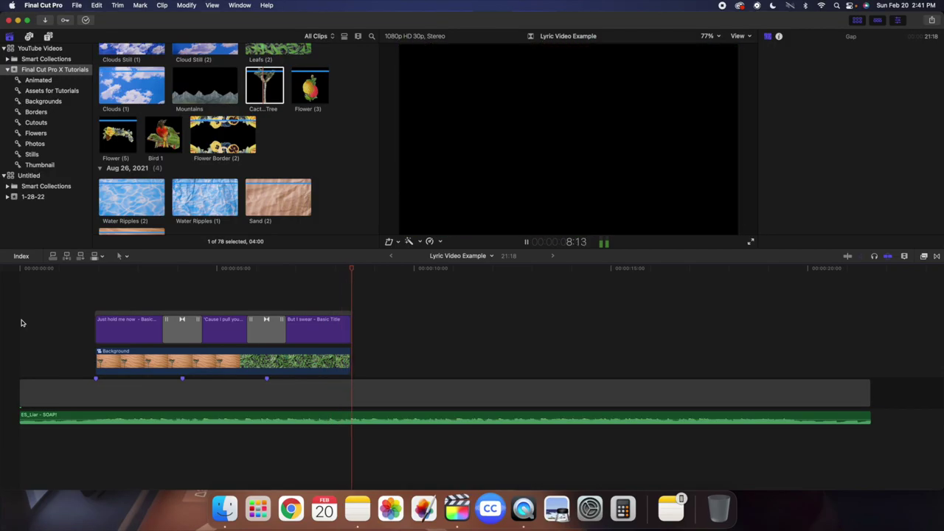
{"action": "key", "text": "Home"}
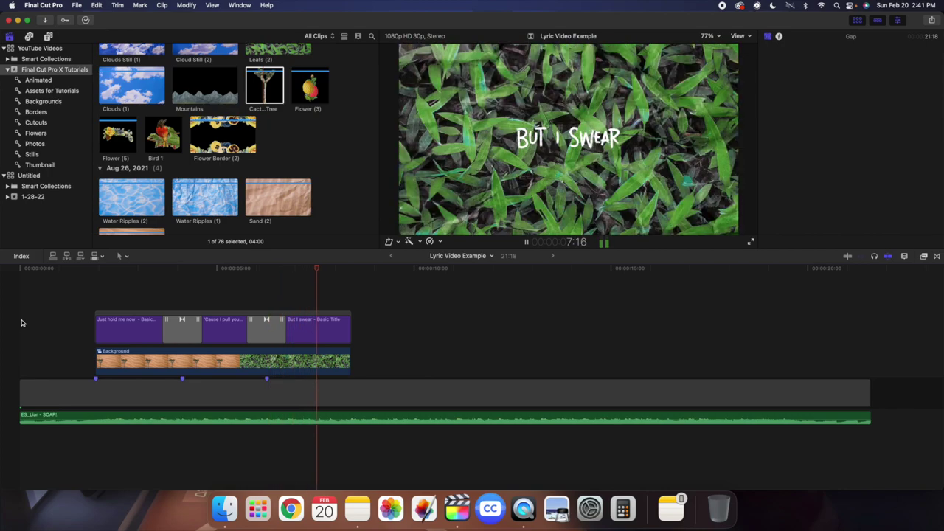
{"action": "key", "text": "space"}
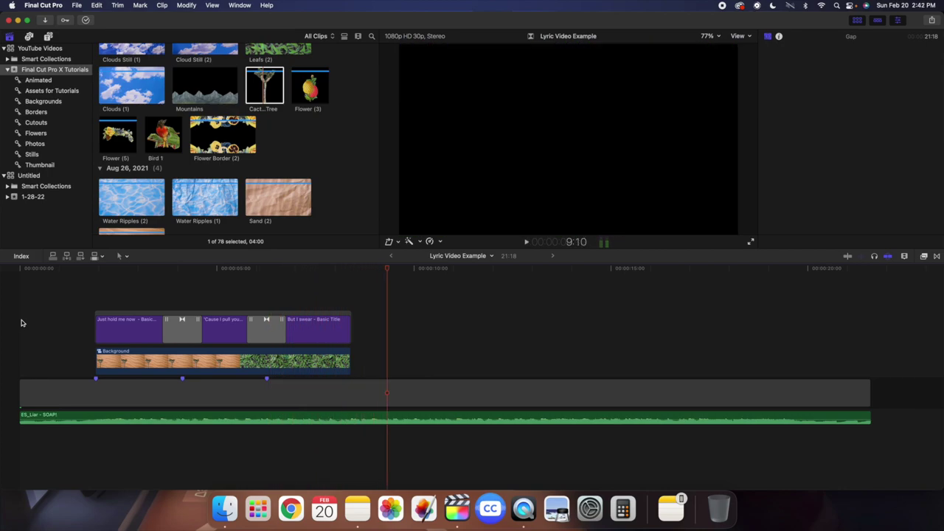